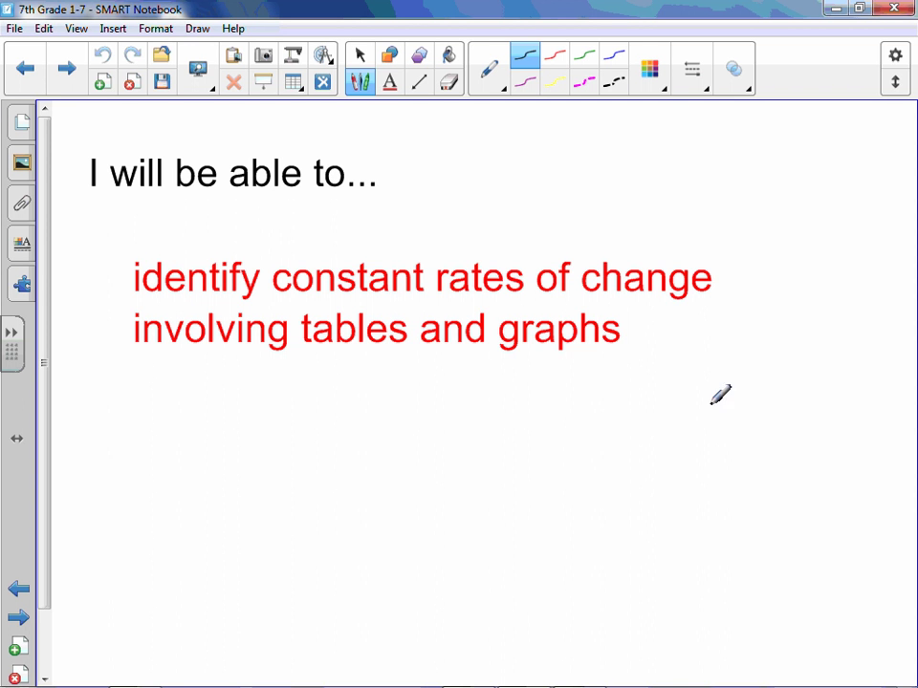
Advance to the Part 1: Use a Table page with the Cars Washed problem.
left_click(72, 84)
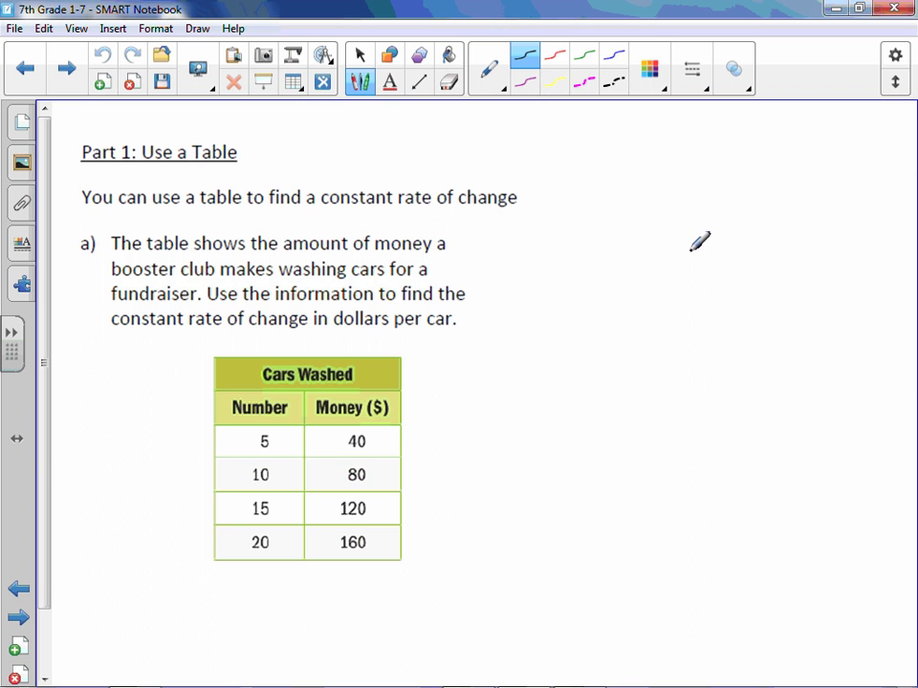
Underline 'dollars' and 'car' in problem a) and erase the stray mark beside the table.
left_click_drag(337, 332, 463, 329)
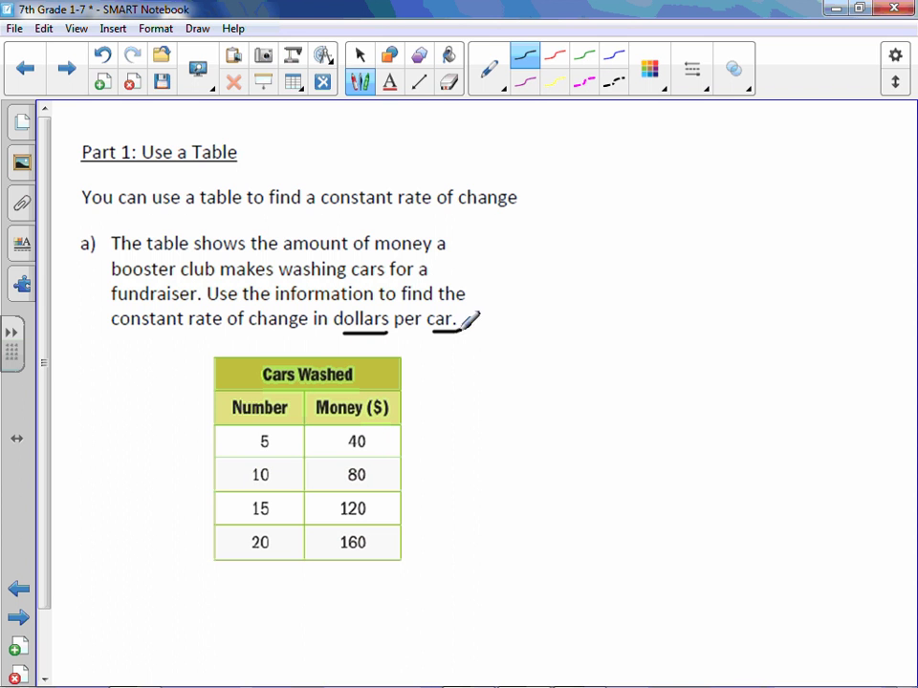
left_click_drag(569, 440, 579, 471)
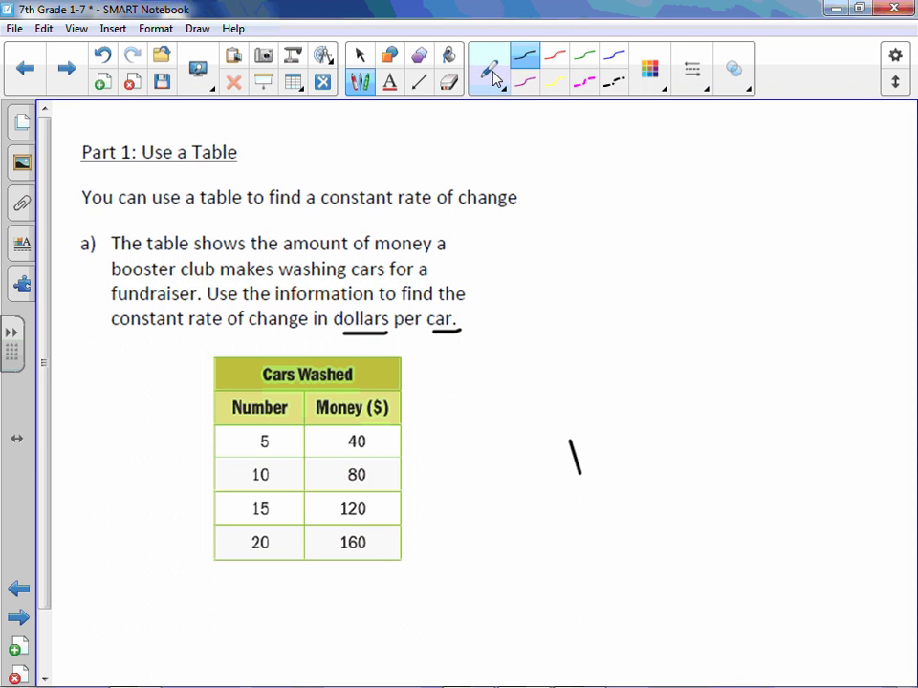
left_click(447, 84)
left_click_drag(571, 443, 580, 470)
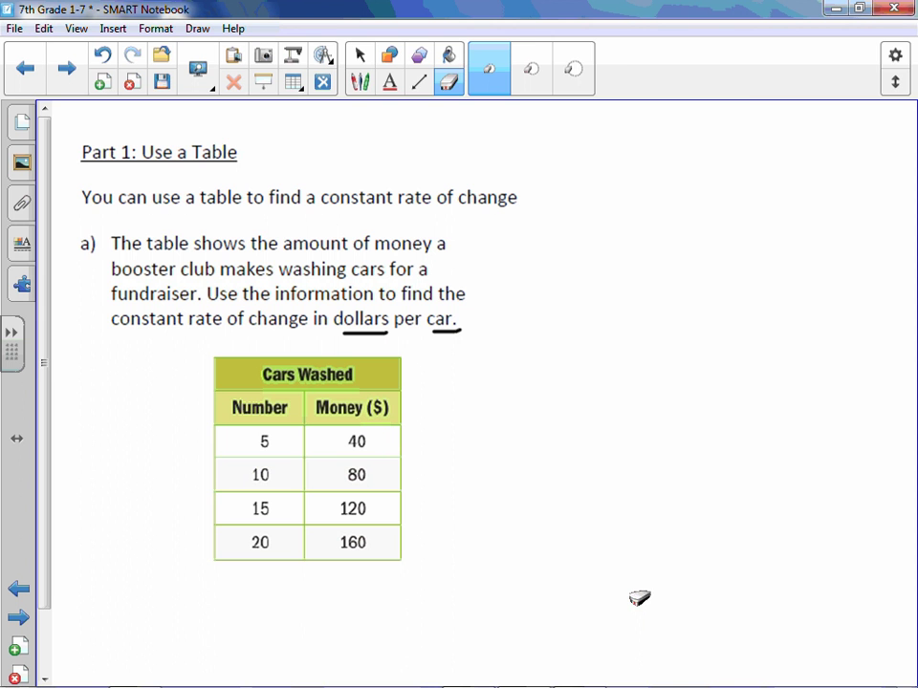
left_click(359, 84)
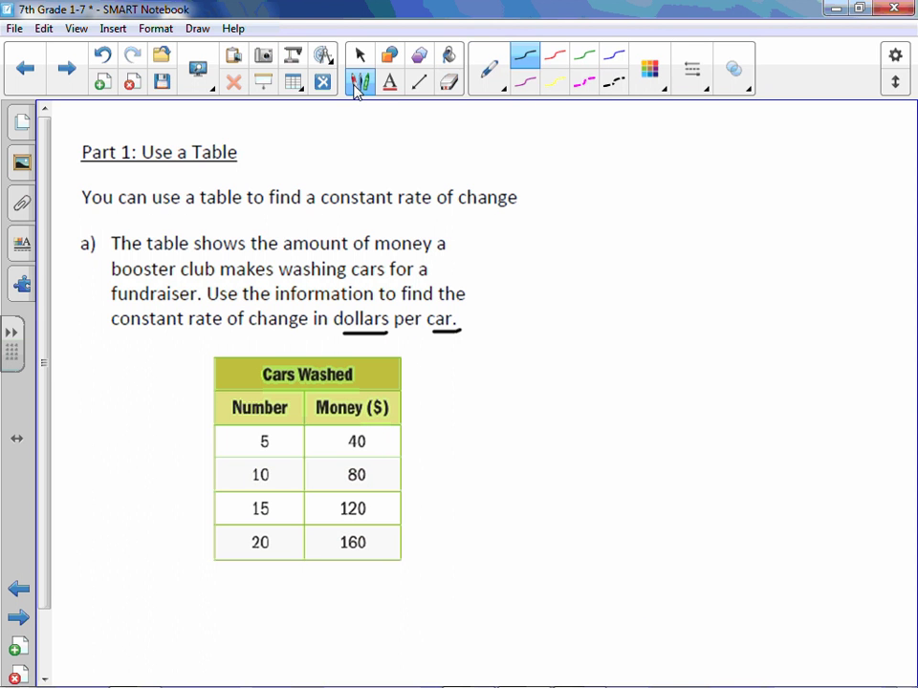
Write the rate formula 'Change in $' over 'Change in cars' at the top right.
mouse_move(583, 164)
left_mouse_down()
mouse_move(577, 184)
mouse_move(669, 180)
mouse_move(676, 217)
mouse_move(705, 164)
mouse_move(723, 178)
mouse_move(792, 177)
left_mouse_up()
left_click_drag(846, 151, 832, 181)
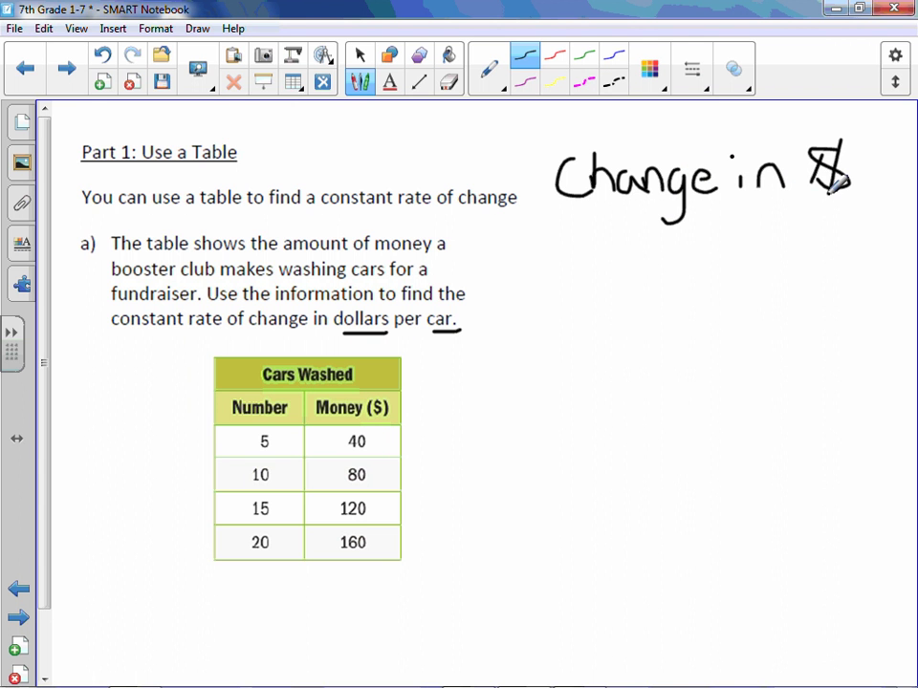
left_click_drag(573, 212, 876, 216)
mouse_move(610, 235)
left_mouse_down()
mouse_move(612, 263)
mouse_move(702, 254)
mouse_move(703, 273)
mouse_move(731, 250)
mouse_move(750, 261)
left_mouse_up()
left_click(749, 256)
mouse_move(757, 261)
left_mouse_down()
mouse_move(841, 259)
mouse_move(860, 242)
mouse_move(866, 258)
left_mouse_up()
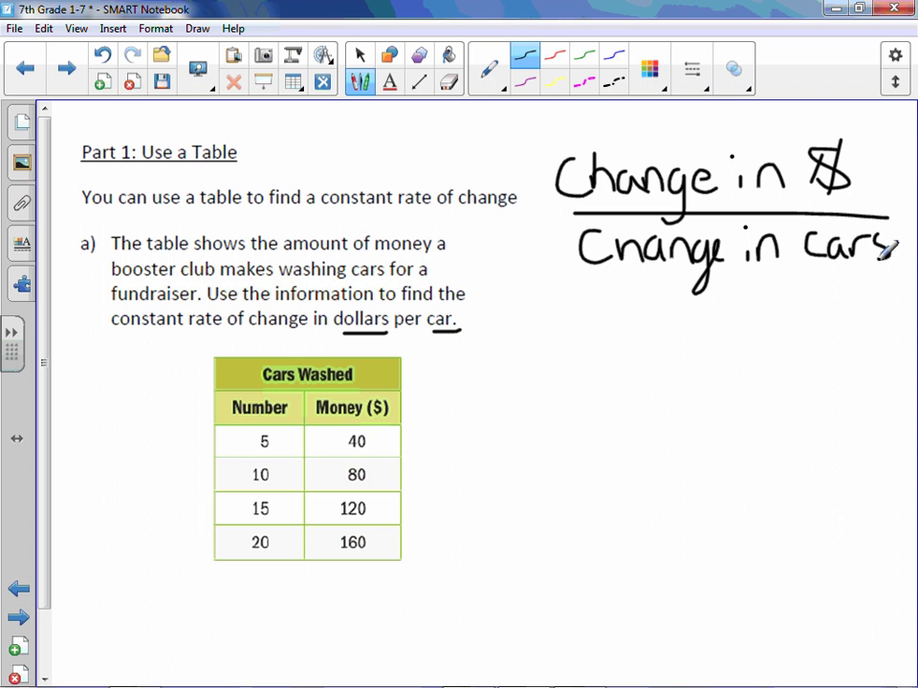
Bracket the Money column as +40 and write 40 as the numerator.
mouse_move(411, 455)
left_mouse_down()
mouse_move(403, 477)
mouse_move(414, 477)
mouse_move(415, 512)
mouse_move(401, 535)
mouse_move(411, 543)
left_mouse_up()
mouse_move(423, 485)
left_mouse_down()
mouse_move(440, 485)
mouse_move(433, 492)
mouse_move(468, 485)
mouse_move(483, 458)
mouse_move(446, 473)
left_mouse_up()
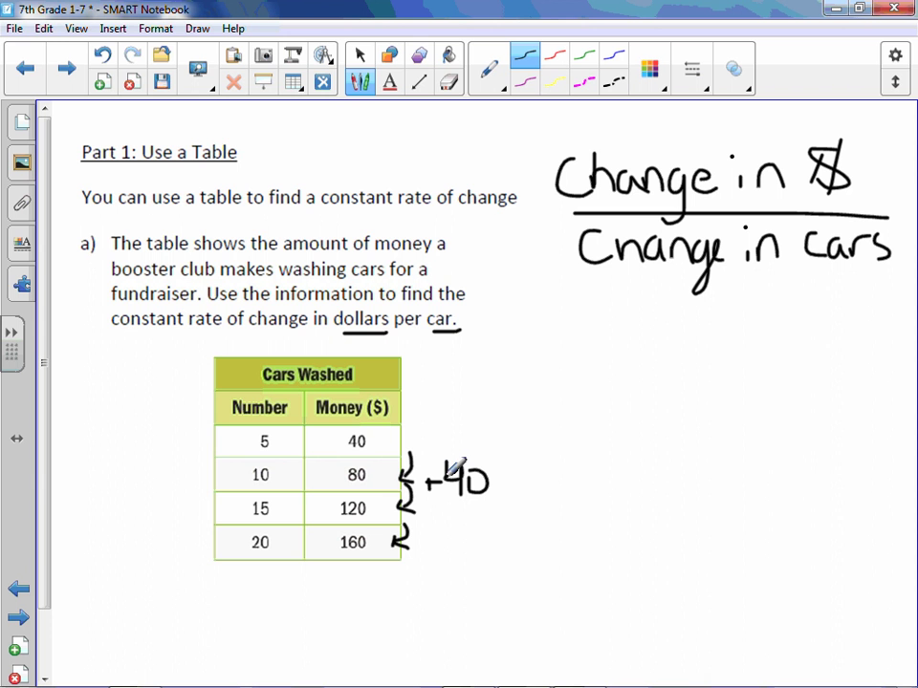
mouse_move(633, 325)
left_mouse_down()
mouse_move(629, 336)
mouse_move(655, 348)
left_mouse_up()
left_click_drag(646, 325, 645, 364)
mouse_move(681, 327)
left_mouse_down()
mouse_move(690, 325)
mouse_move(680, 324)
left_mouse_up()
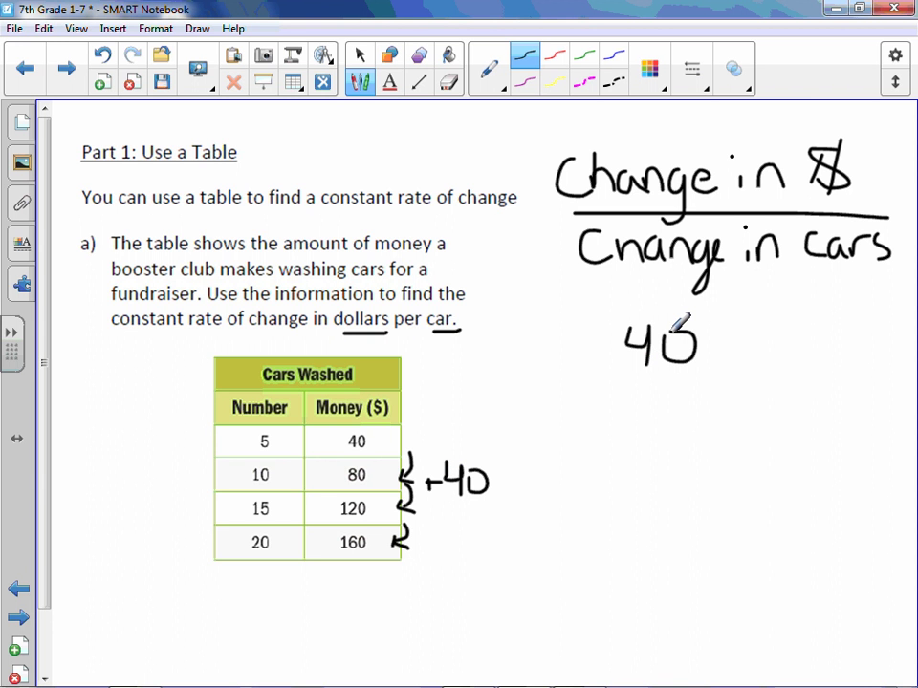
left_click_drag(607, 380, 712, 378)
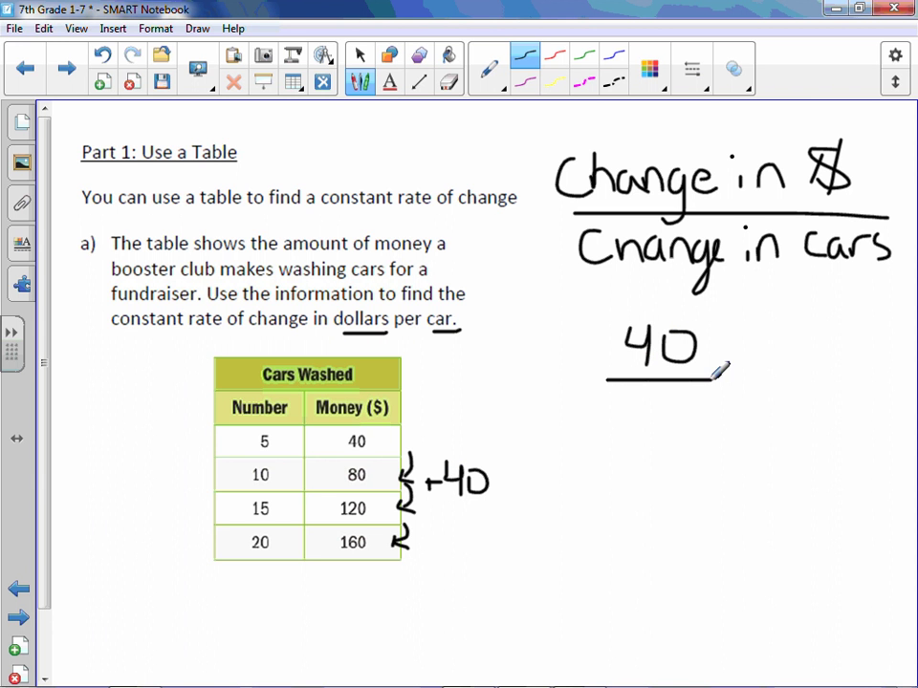
Bracket the Number column as +5 and complete 40/5 = 8.
mouse_move(196, 443)
left_mouse_down()
mouse_move(192, 462)
mouse_move(205, 467)
mouse_move(218, 507)
mouse_move(199, 537)
mouse_move(220, 536)
mouse_move(202, 562)
left_mouse_up()
mouse_move(112, 507)
left_mouse_down()
mouse_move(149, 486)
mouse_move(158, 504)
left_mouse_up()
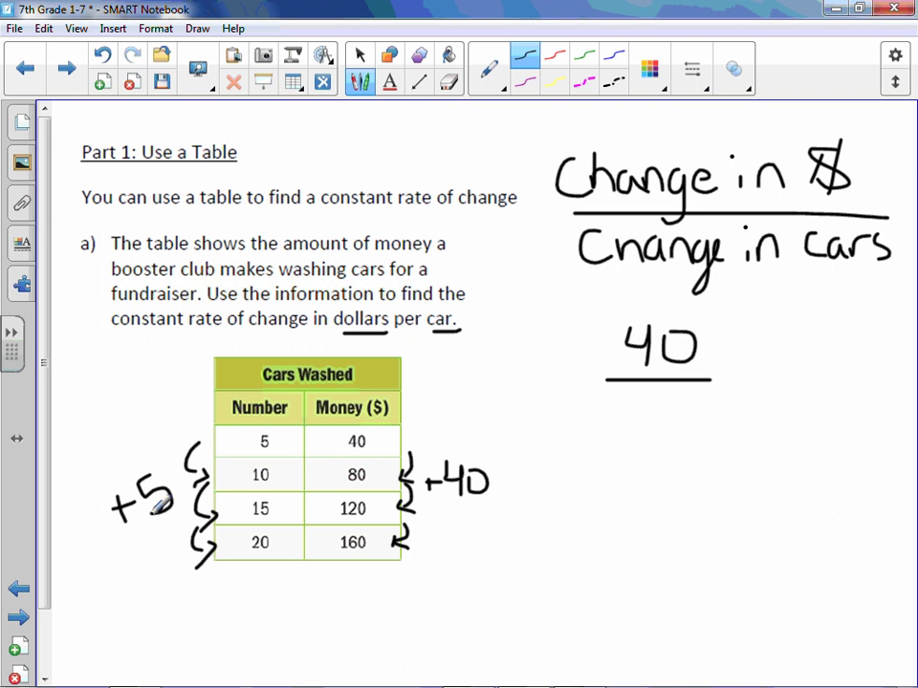
left_click_drag(685, 400, 648, 426)
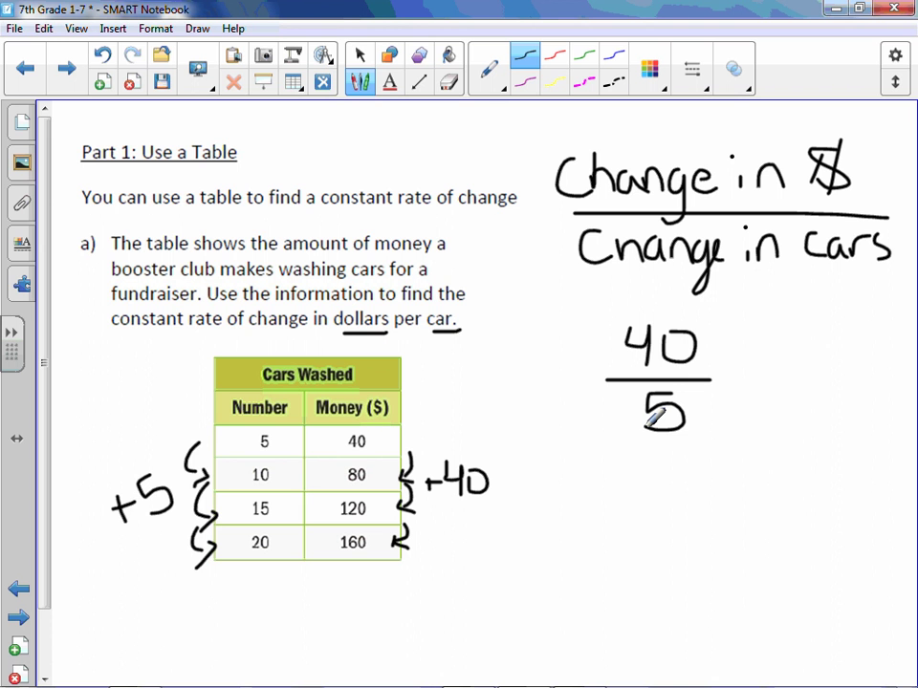
mouse_move(733, 367)
left_mouse_down()
mouse_move(757, 366)
mouse_move(759, 383)
left_mouse_up()
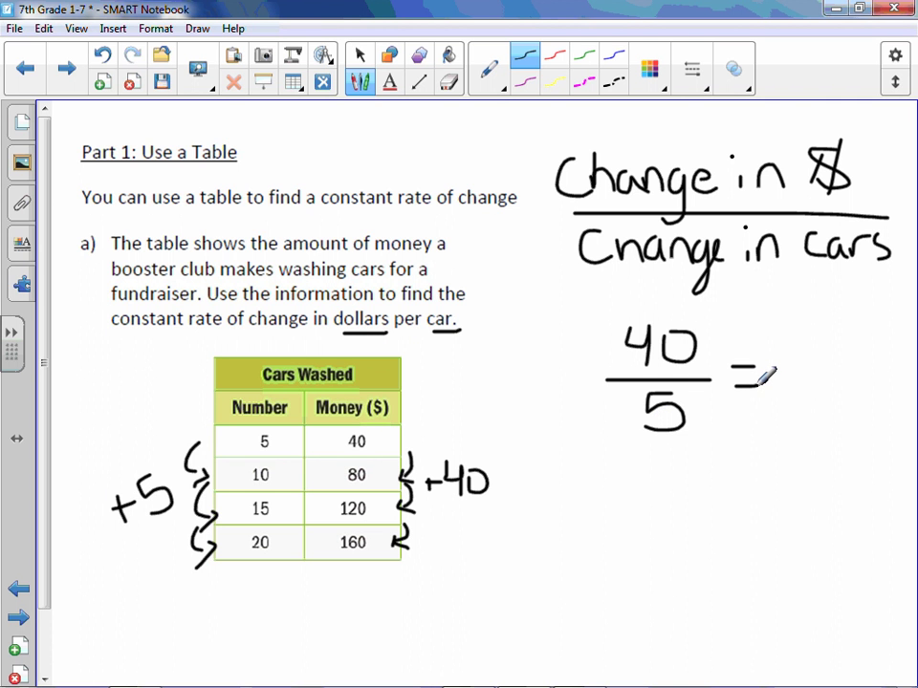
mouse_move(820, 359)
left_mouse_down()
mouse_move(805, 400)
mouse_move(821, 348)
left_mouse_up()
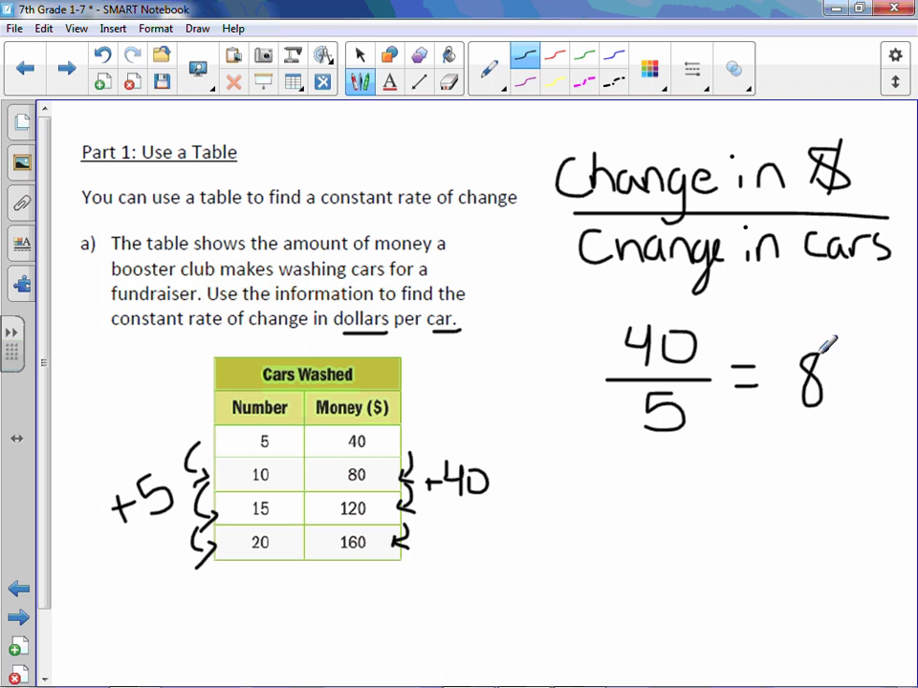
Write the answer $8/car below the calculation.
mouse_move(590, 483)
left_mouse_down()
mouse_move(614, 490)
mouse_move(589, 512)
mouse_move(595, 516)
left_mouse_up()
mouse_move(639, 482)
left_mouse_down()
mouse_move(657, 508)
mouse_move(656, 466)
mouse_move(671, 526)
left_mouse_up()
mouse_move(725, 499)
left_mouse_down()
mouse_move(729, 524)
mouse_move(760, 491)
mouse_move(768, 502)
mouse_move(785, 493)
mouse_move(576, 541)
mouse_move(634, 451)
mouse_move(805, 457)
mouse_move(812, 480)
left_mouse_up()
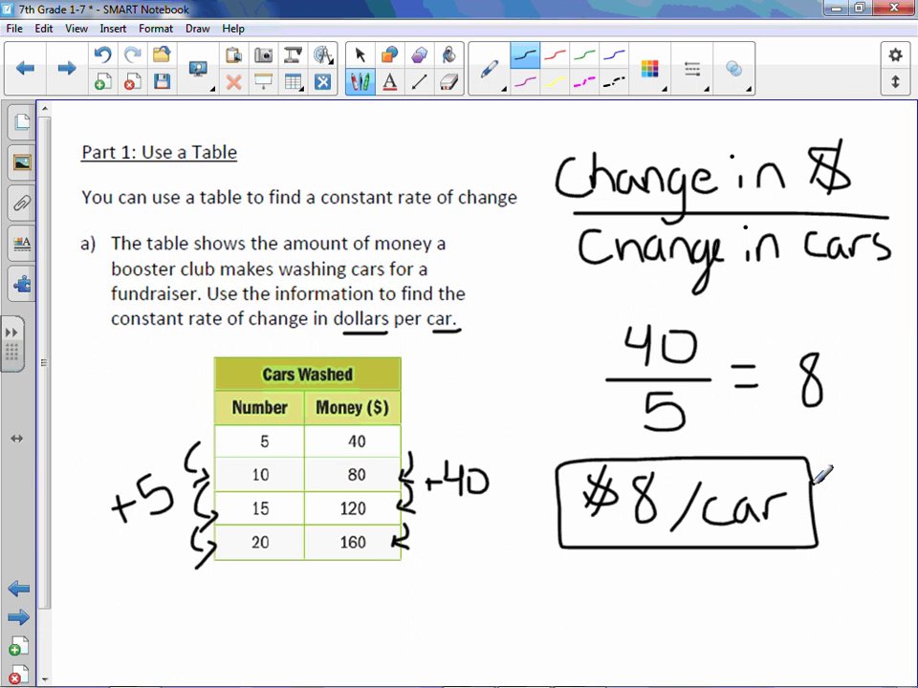
On the problem b) page, underline 'approximate' and 'miles per minute' in blue.
key("Page_Down")
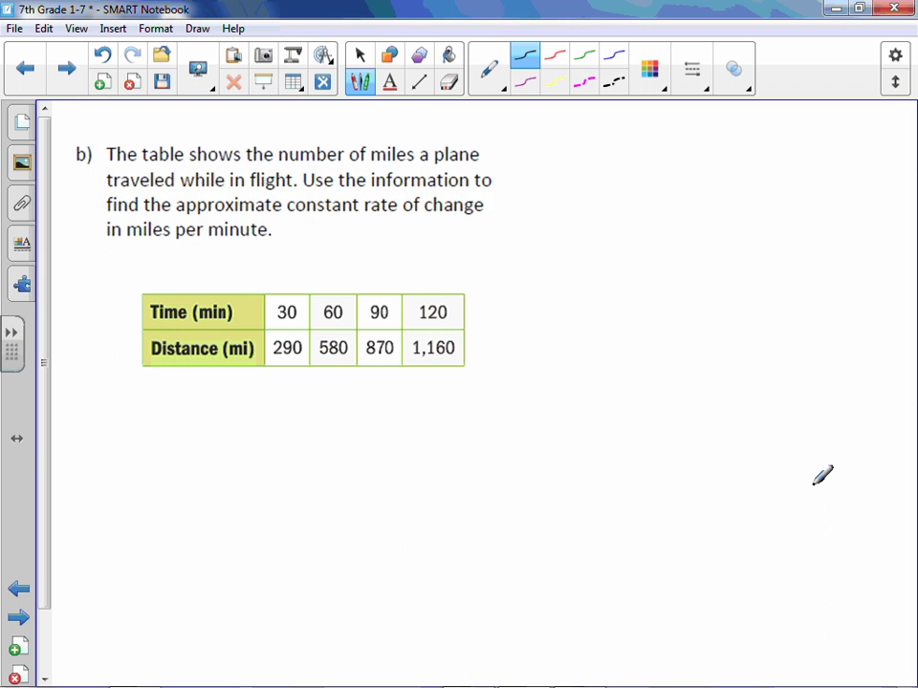
left_click(616, 61)
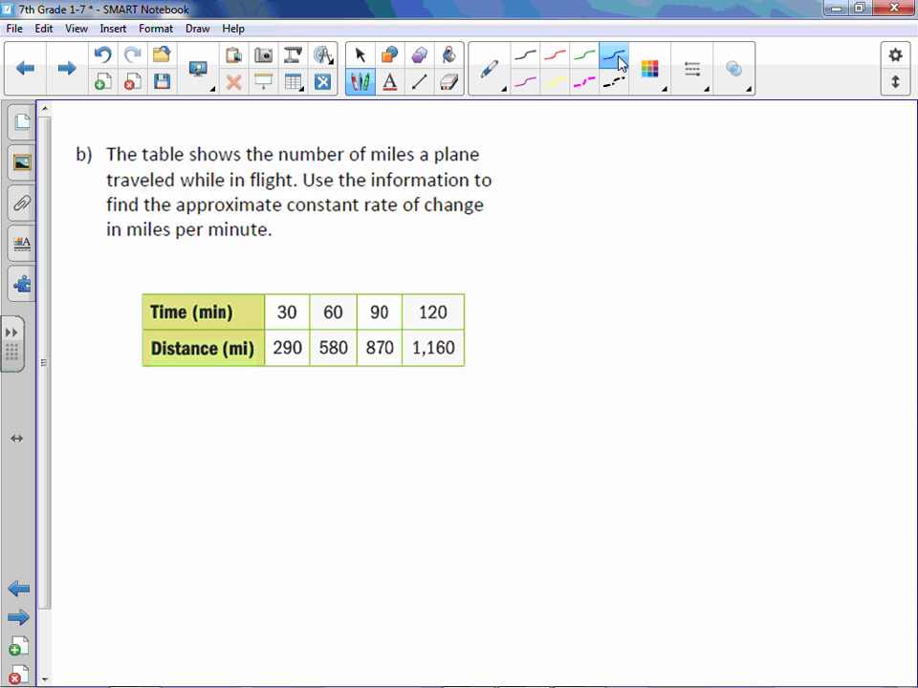
left_click_drag(178, 216, 277, 207)
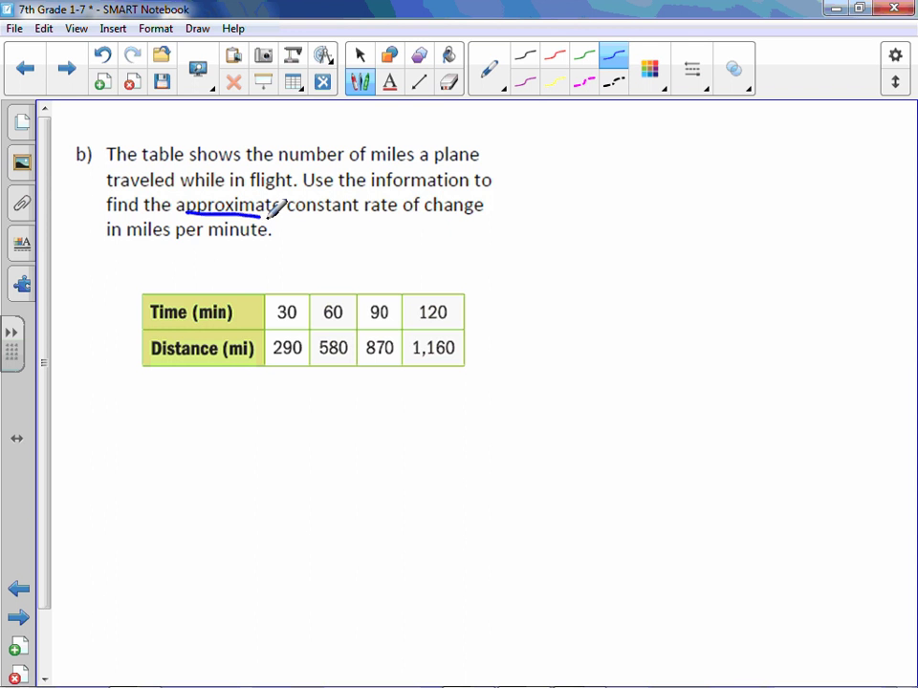
left_click_drag(131, 246, 258, 237)
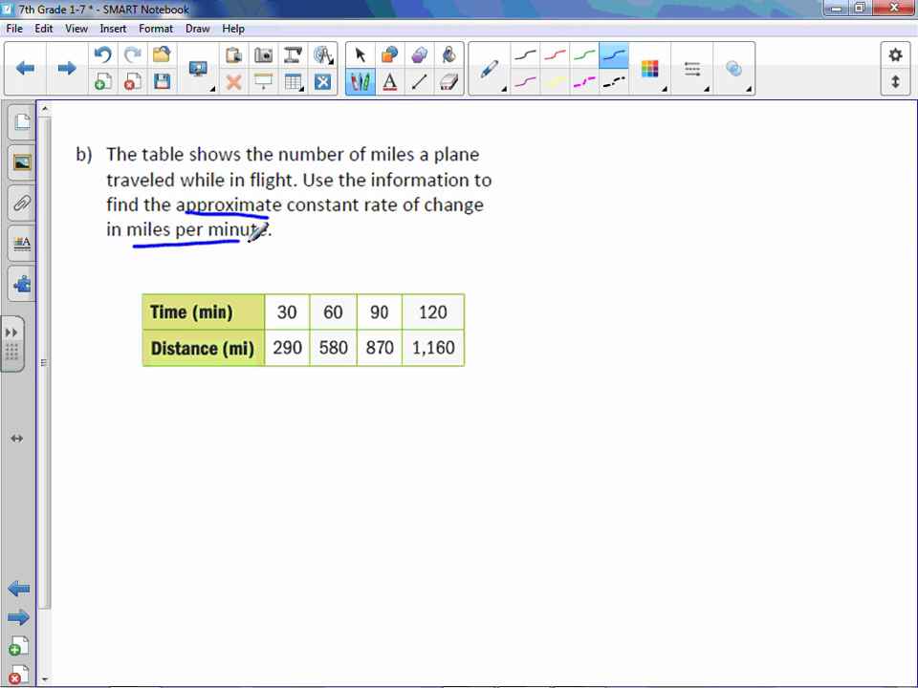
Write the rate formula 'Change in mi' over 'Change in min'.
mouse_move(570, 168)
left_mouse_down()
mouse_move(574, 196)
mouse_move(593, 172)
mouse_move(617, 196)
left_mouse_up()
mouse_move(642, 178)
left_mouse_down()
mouse_move(646, 188)
mouse_move(676, 188)
mouse_move(686, 215)
mouse_move(717, 181)
mouse_move(776, 196)
mouse_move(845, 196)
left_mouse_up()
left_click_drag(543, 205, 889, 212)
mouse_move(585, 230)
left_mouse_down()
mouse_move(601, 254)
mouse_move(651, 242)
mouse_move(760, 245)
mouse_move(779, 220)
mouse_move(820, 226)
mouse_move(855, 248)
mouse_move(881, 221)
mouse_move(891, 247)
left_mouse_up()
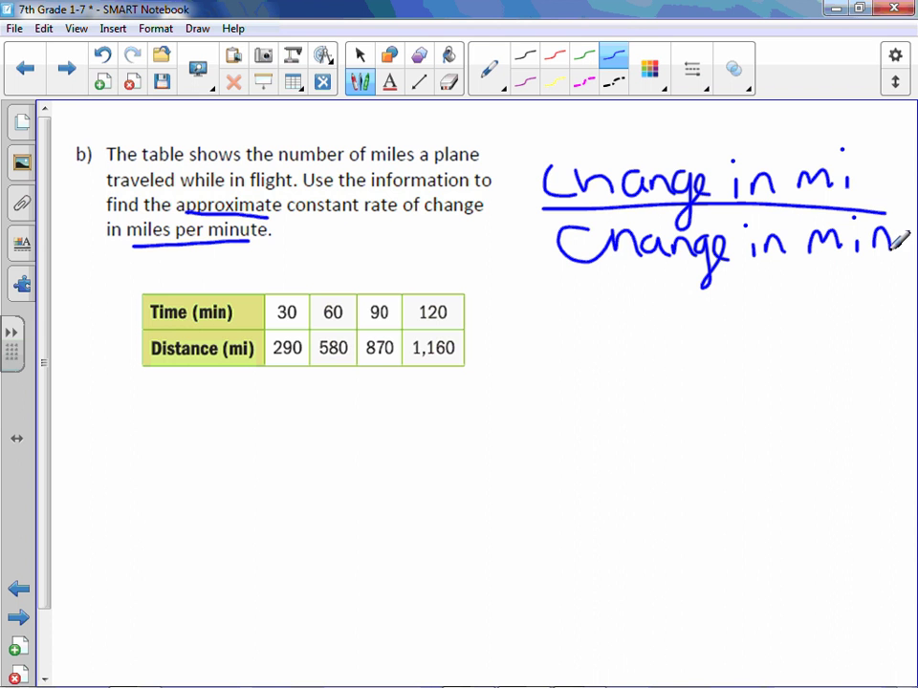
Link the distances and work 580 − 290 = 290 below the table, with borrowing.
mouse_move(286, 374)
left_mouse_down()
mouse_move(334, 357)
mouse_move(325, 386)
mouse_move(367, 365)
mouse_move(369, 386)
mouse_move(421, 371)
mouse_move(428, 382)
left_mouse_up()
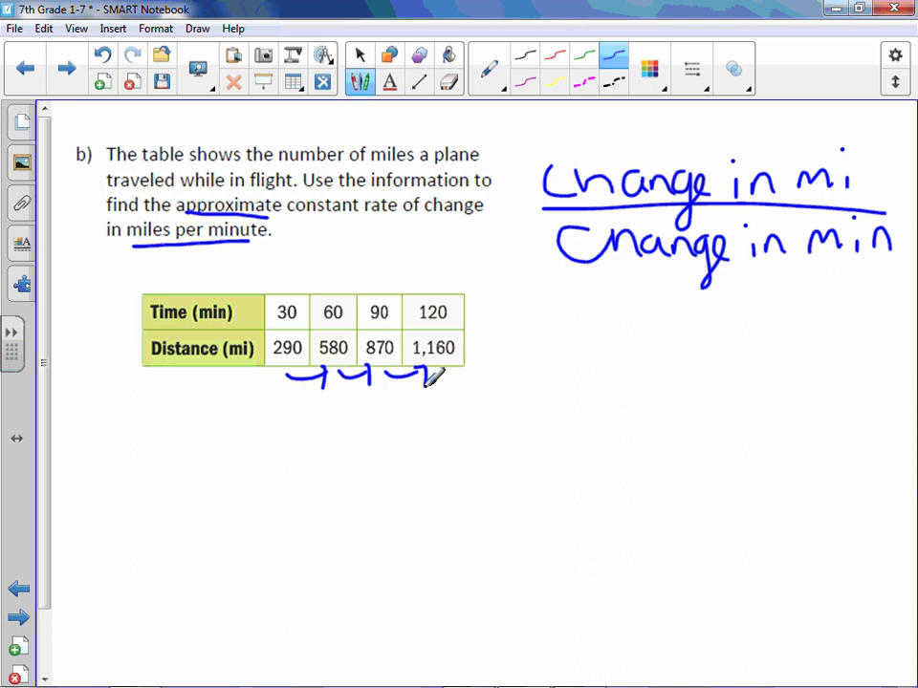
left_click_drag(118, 407, 113, 440)
mouse_move(153, 409)
left_mouse_down()
mouse_move(156, 428)
mouse_move(161, 413)
left_mouse_up()
mouse_move(174, 423)
left_mouse_down()
mouse_move(196, 432)
mouse_move(182, 420)
left_mouse_up()
mouse_move(93, 471)
left_mouse_down()
mouse_move(139, 497)
mouse_move(161, 467)
mouse_move(155, 495)
left_mouse_up()
left_click_drag(186, 460, 184, 463)
left_click_drag(191, 518, 78, 510)
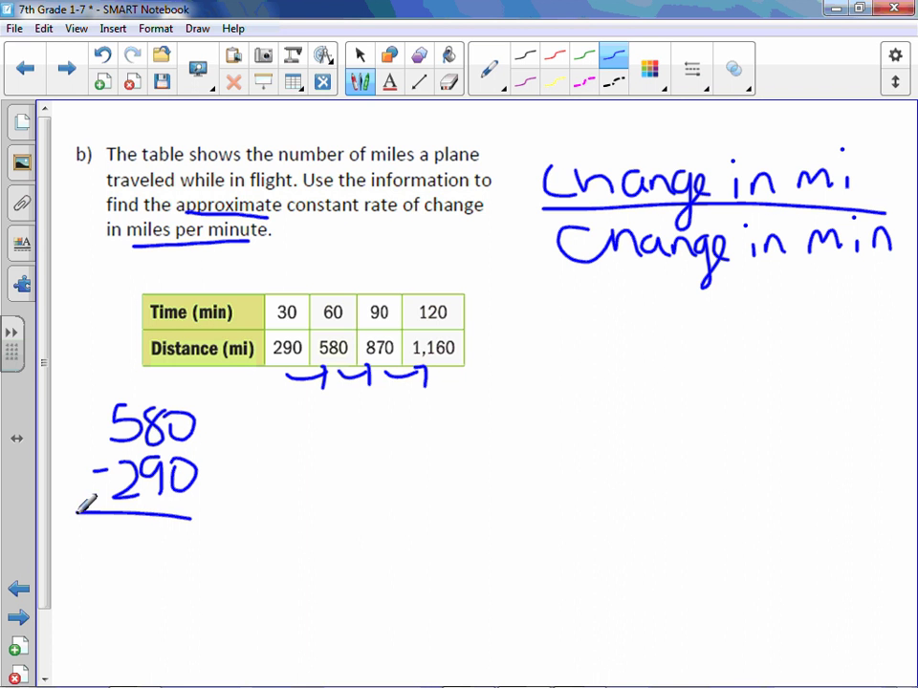
left_click_drag(179, 533, 185, 524)
mouse_move(105, 402)
left_mouse_down()
mouse_move(120, 420)
mouse_move(105, 408)
left_mouse_up()
left_click_drag(96, 390, 105, 418)
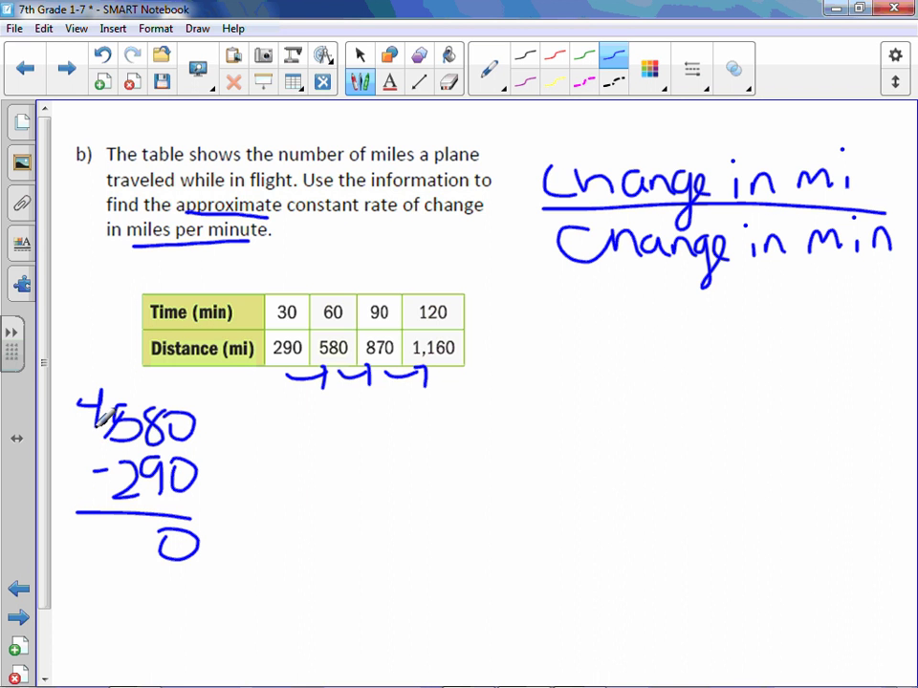
mouse_move(148, 382)
left_mouse_down()
mouse_move(150, 398)
mouse_move(161, 384)
left_mouse_up()
mouse_move(143, 522)
left_mouse_down()
mouse_move(153, 529)
mouse_move(147, 549)
left_mouse_up()
left_click_drag(82, 534, 107, 564)
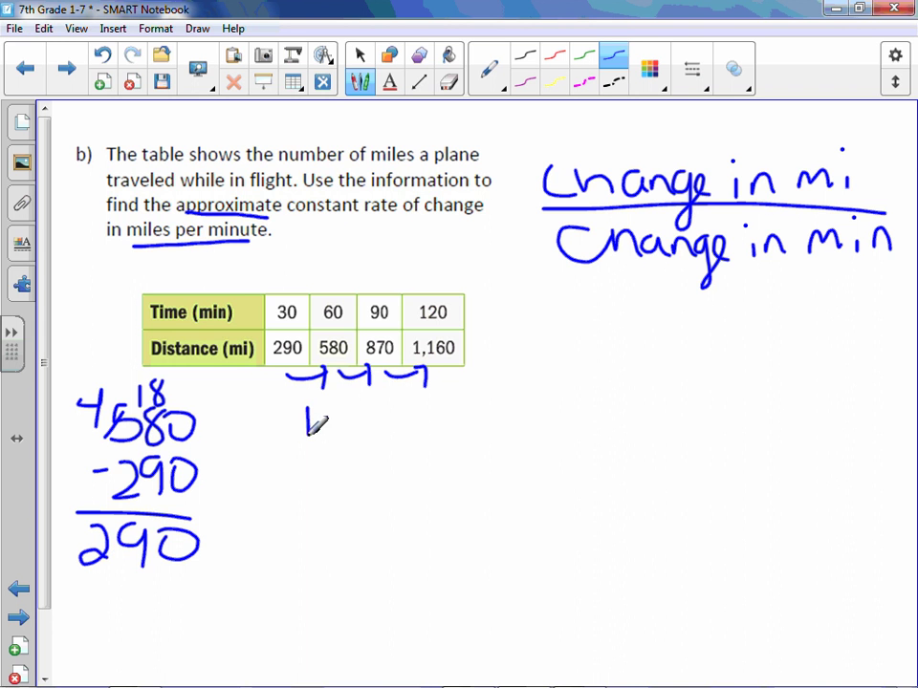
Label the distance difference +290 and write 290 as the numerator.
left_click_drag(308, 413, 308, 437)
mouse_move(296, 426)
left_mouse_down()
mouse_move(346, 436)
mouse_move(373, 396)
mouse_move(363, 441)
left_mouse_up()
mouse_move(382, 405)
left_mouse_down()
mouse_move(398, 437)
mouse_move(386, 409)
left_mouse_up()
left_click_drag(589, 346, 622, 378)
mouse_move(659, 337)
left_mouse_down()
mouse_move(647, 344)
mouse_move(668, 361)
mouse_move(666, 378)
left_mouse_up()
left_click_drag(698, 327, 685, 331)
left_click_drag(572, 393, 714, 390)
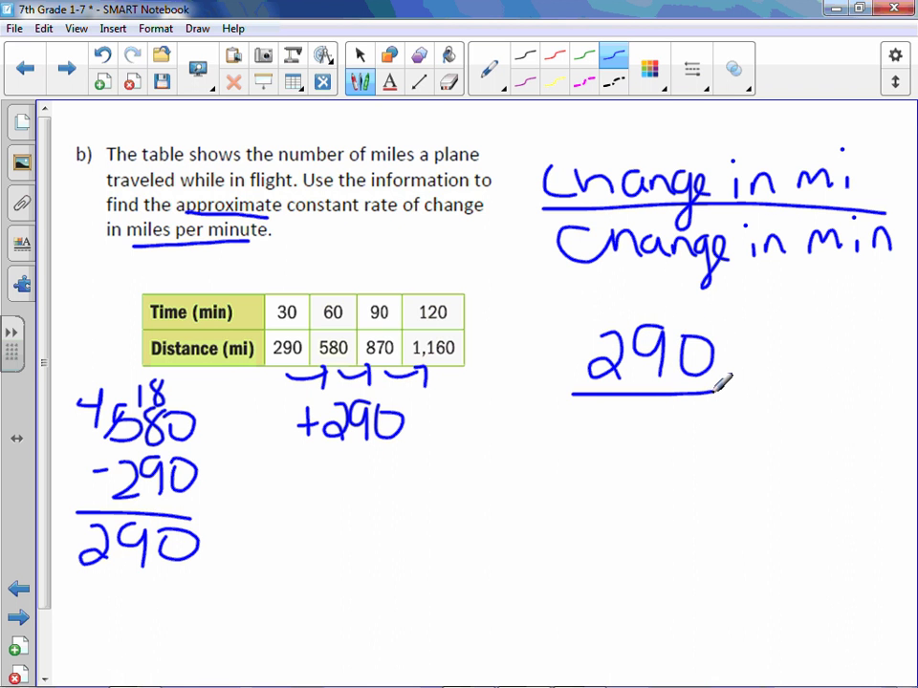
Label the time difference +30 and complete the fraction as 290/30 =.
mouse_move(300, 276)
left_mouse_down()
mouse_move(382, 283)
mouse_move(452, 271)
left_mouse_up()
left_click_drag(343, 244, 370, 244)
mouse_move(356, 231)
left_mouse_down()
mouse_move(356, 256)
mouse_move(380, 254)
mouse_move(417, 226)
left_mouse_up()
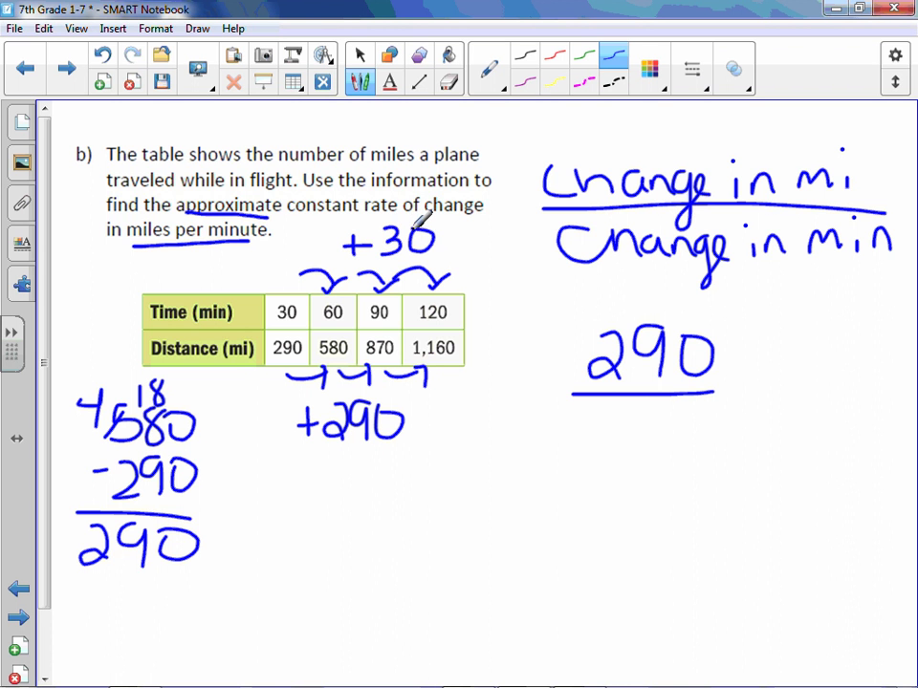
left_click_drag(622, 405, 624, 442)
left_click_drag(669, 406, 666, 404)
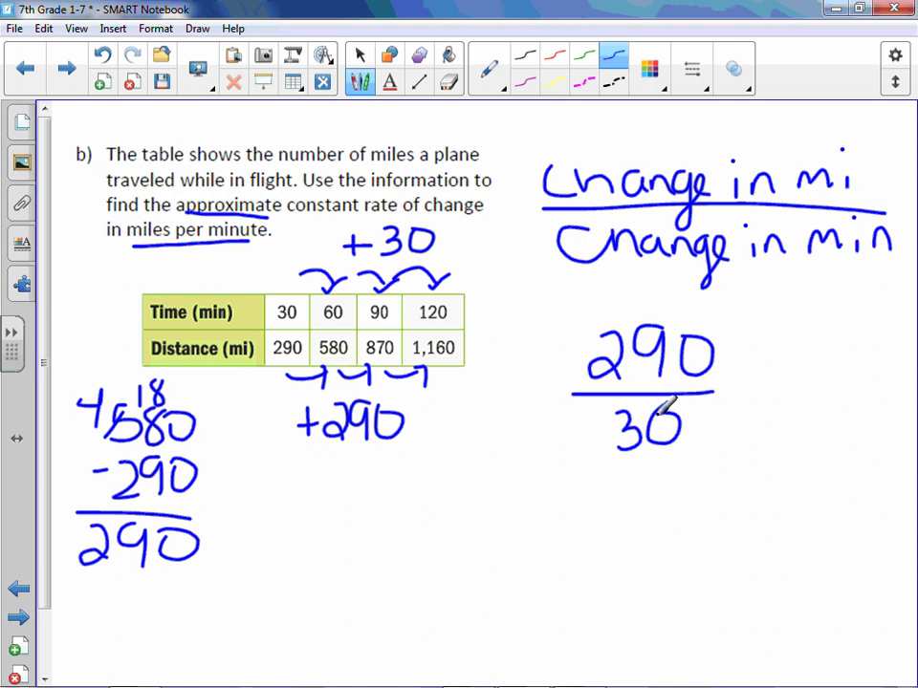
mouse_move(733, 391)
left_mouse_down()
mouse_move(749, 390)
mouse_move(751, 402)
left_mouse_up()
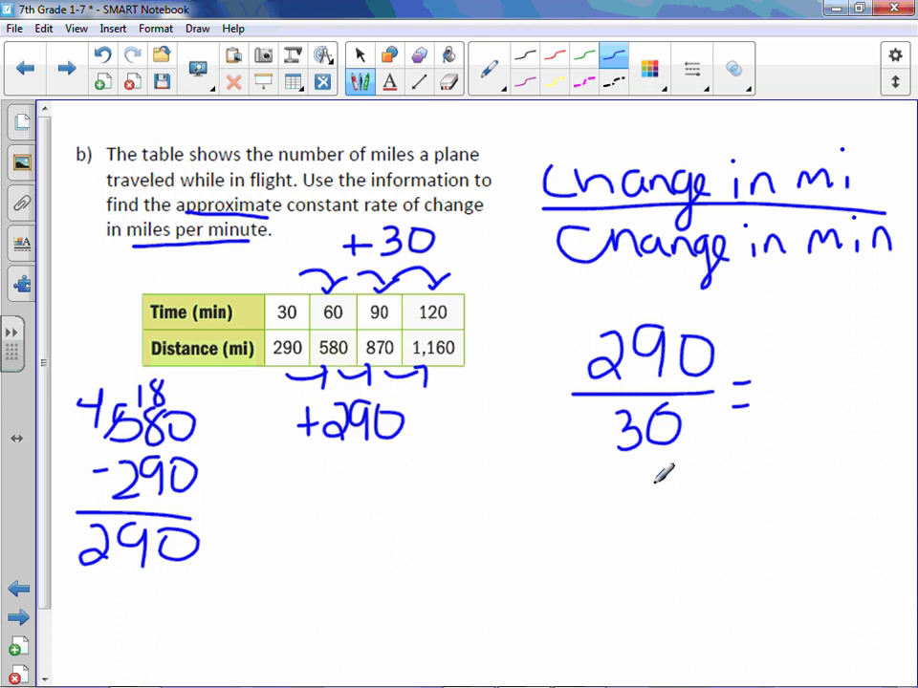
Compute 290 ÷ 30 = 9.6667 with the Calculator tool, then close it.
left_click(13, 344)
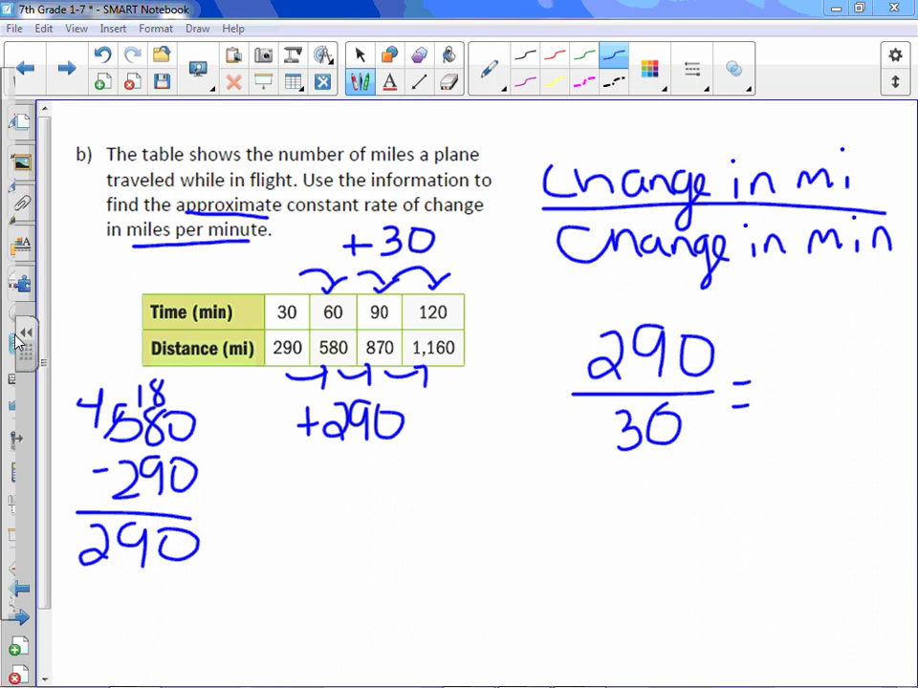
left_click(18, 472)
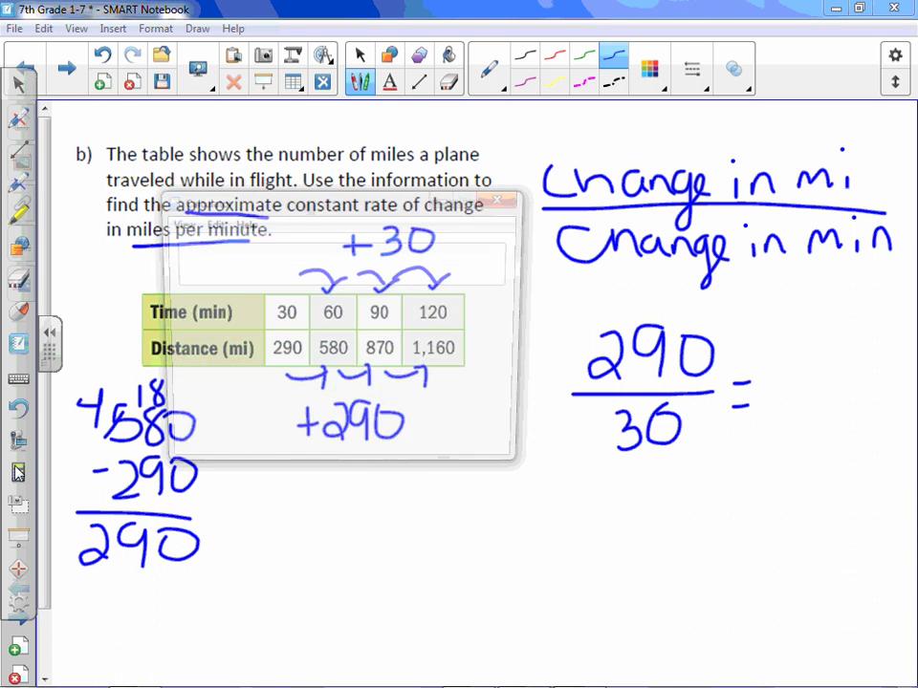
left_click(389, 417)
left_click(428, 361)
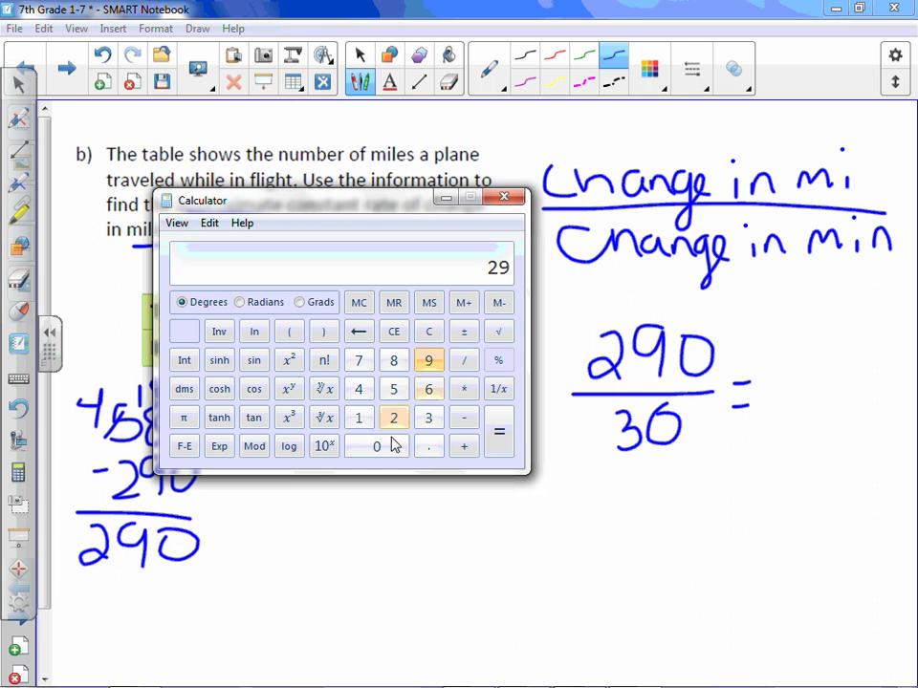
left_click(377, 446)
left_click(464, 360)
left_click(429, 418)
left_click(403, 445)
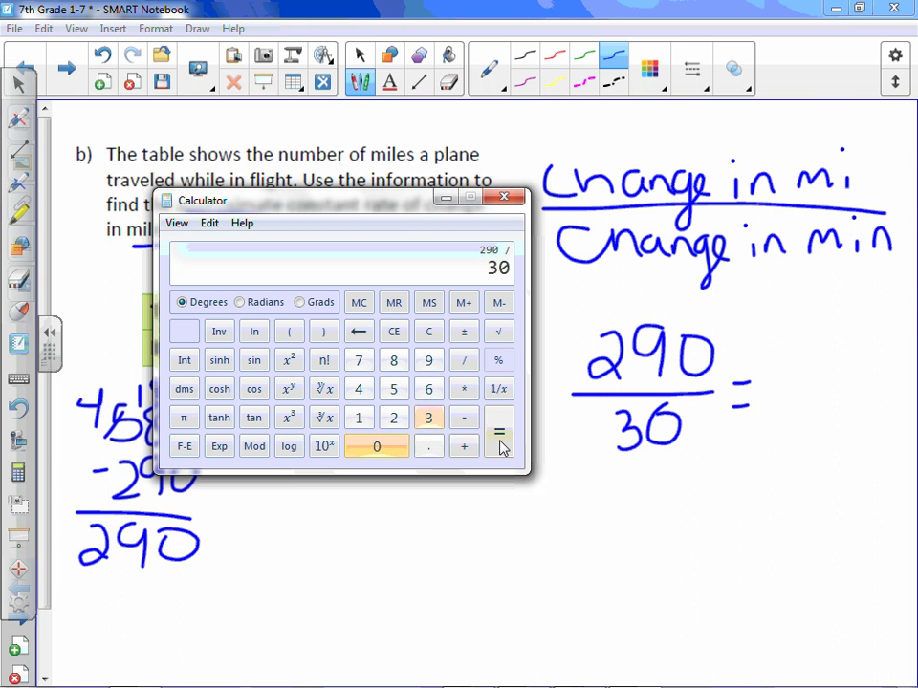
left_click(501, 445)
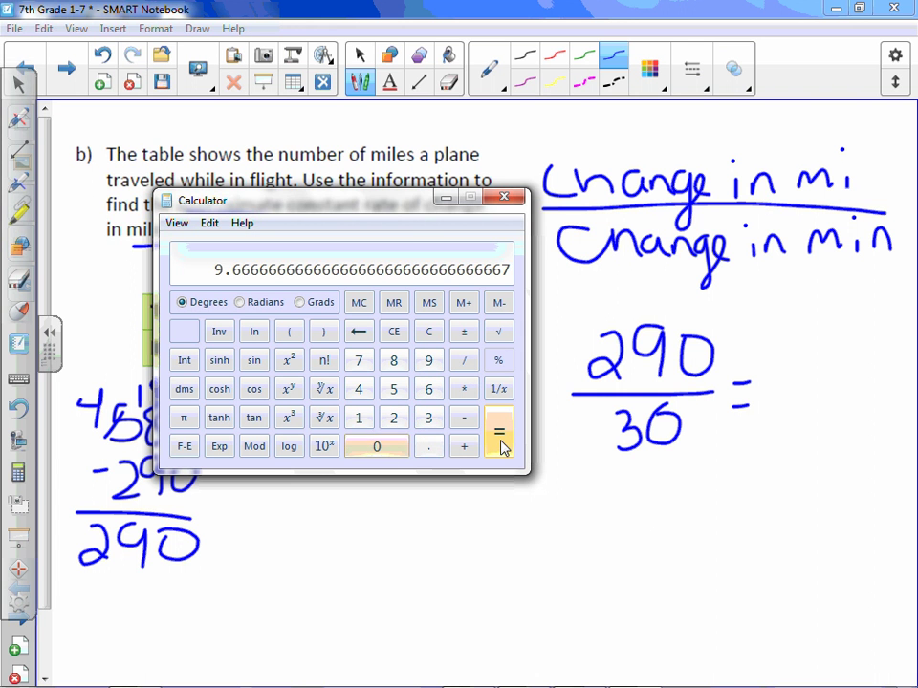
left_click(504, 198)
Write 9.6 with a repeat bar after 290/30 and circle 'approximate'.
mouse_move(815, 362)
left_mouse_down()
mouse_move(800, 369)
mouse_move(796, 432)
left_mouse_up()
left_click(824, 411)
mouse_move(854, 361)
left_mouse_down()
mouse_move(849, 399)
mouse_move(865, 401)
left_mouse_up()
left_click_drag(848, 340, 879, 338)
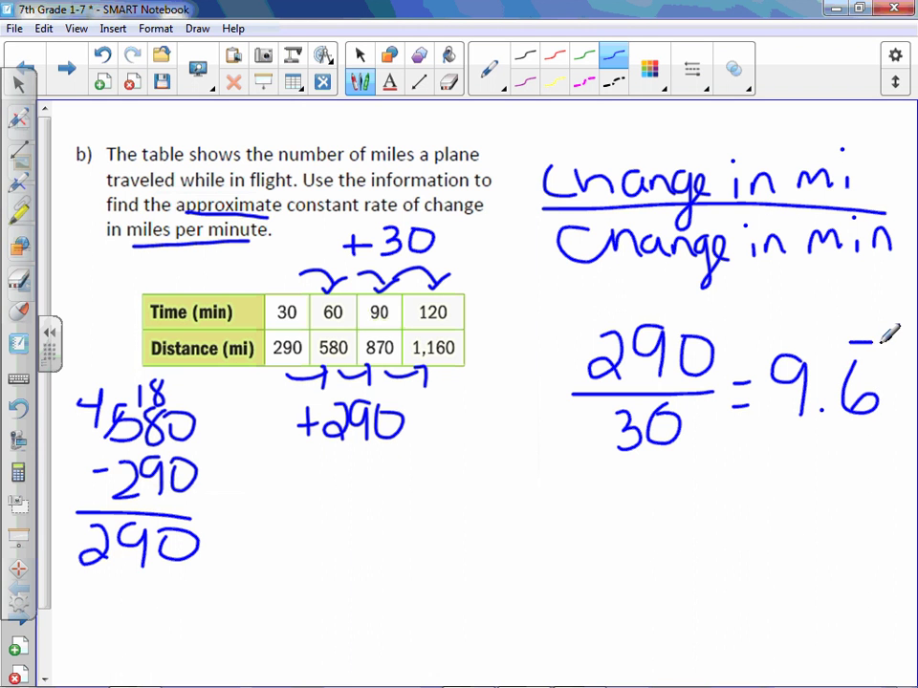
mouse_move(234, 178)
left_mouse_down()
mouse_move(220, 224)
mouse_move(256, 172)
left_mouse_up()
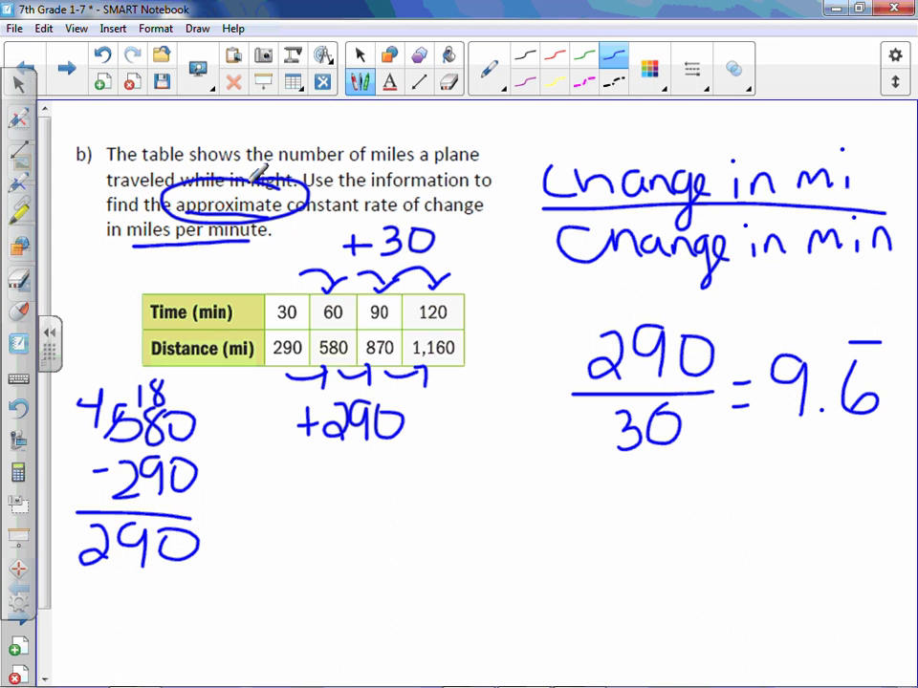
Write and box the answer 'about 10 mi./min' below the table.
left_click_drag(414, 492, 413, 541)
mouse_move(446, 489)
left_mouse_down()
mouse_move(467, 487)
mouse_move(449, 486)
left_mouse_up()
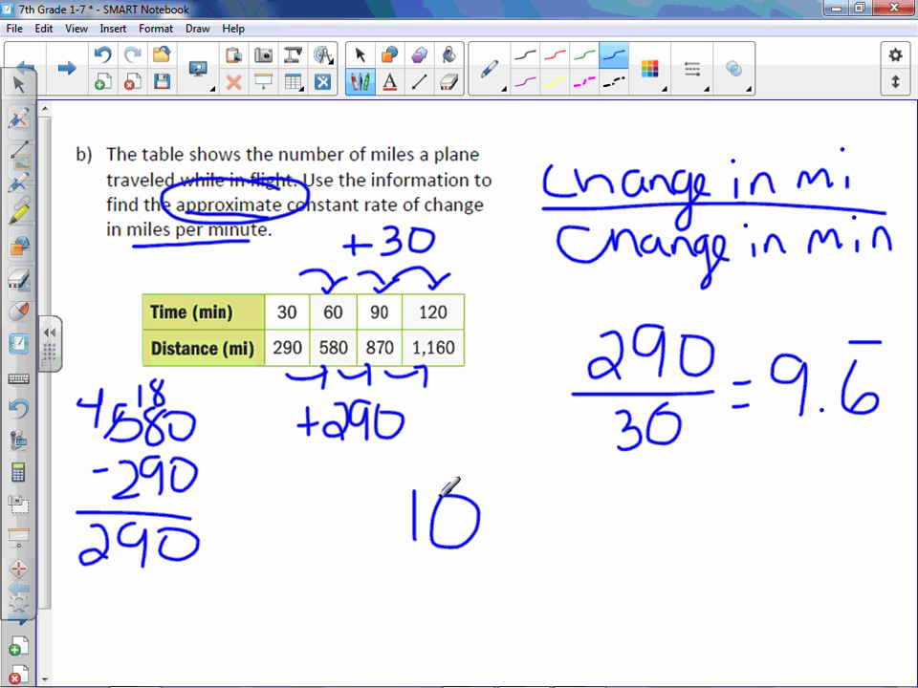
mouse_move(495, 541)
left_mouse_down()
mouse_move(529, 522)
mouse_move(553, 542)
mouse_move(586, 547)
left_mouse_up()
left_click(577, 540)
mouse_move(601, 545)
left_mouse_down()
mouse_move(626, 532)
mouse_move(666, 543)
left_mouse_up()
mouse_move(677, 543)
left_mouse_down()
mouse_move(696, 526)
mouse_move(710, 543)
left_mouse_up()
left_click_drag(702, 465, 384, 497)
mouse_move(388, 541)
left_mouse_down()
mouse_move(669, 559)
mouse_move(739, 475)
mouse_move(680, 459)
left_mouse_up()
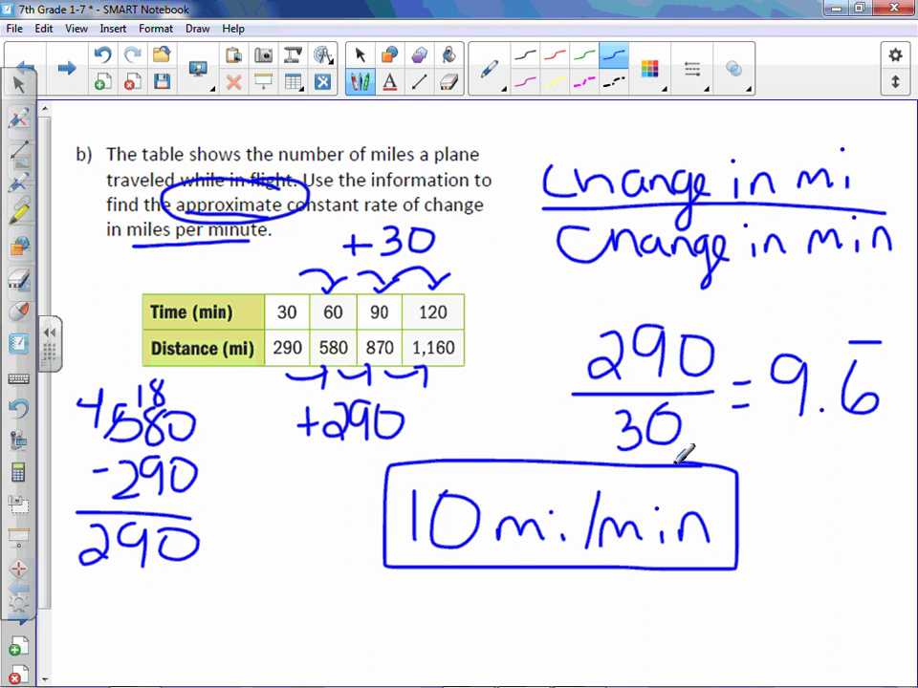
mouse_move(490, 466)
left_mouse_down()
mouse_move(518, 461)
mouse_move(553, 475)
mouse_move(578, 465)
mouse_move(642, 470)
left_mouse_up()
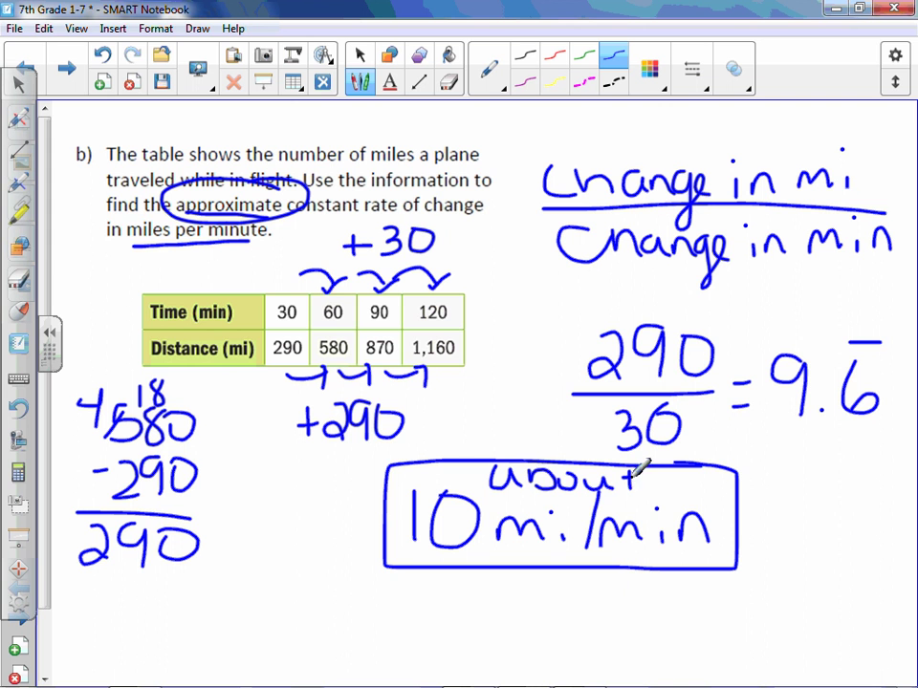
left_click_drag(491, 470, 507, 465)
On the problem c) page, underline 'students' and 'school bus' in the question.
left_click(67, 70)
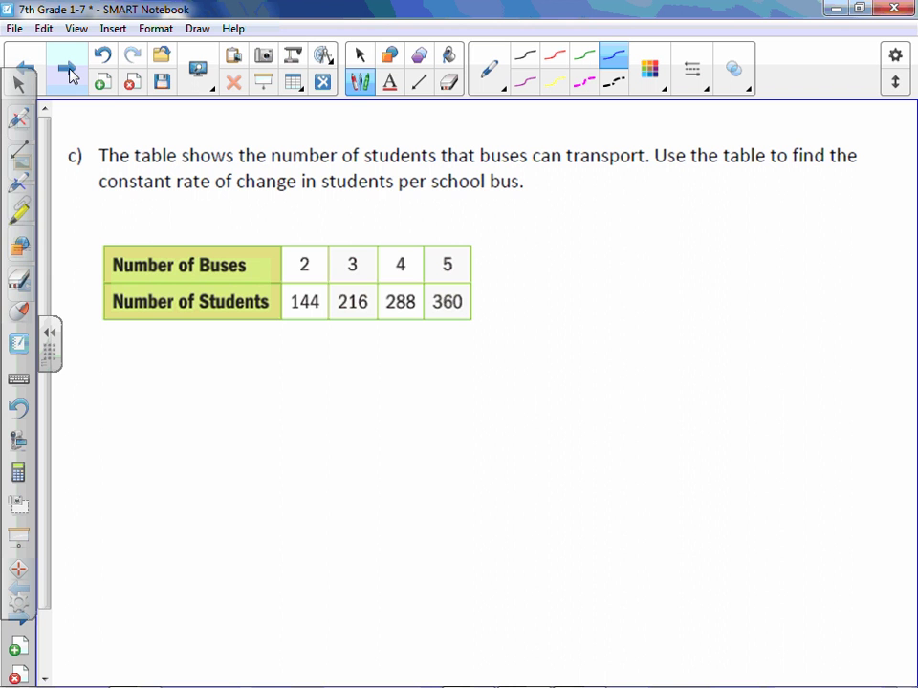
left_click_drag(335, 193, 384, 196)
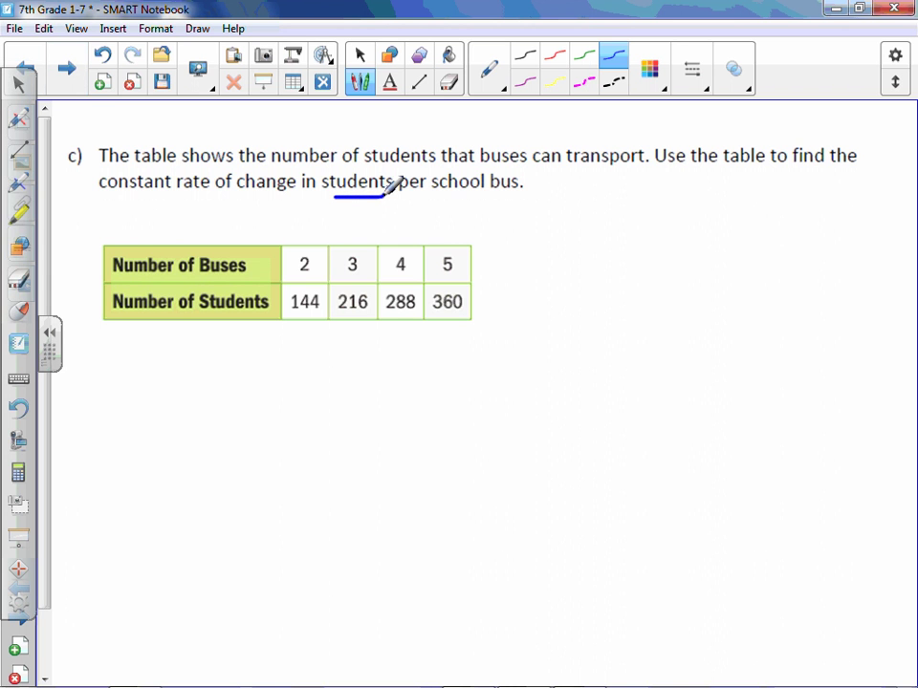
left_click_drag(455, 198, 535, 196)
Write the rate formula 'Ch. in St' over 'Ch. in bus'.
mouse_move(596, 232)
left_mouse_down()
mouse_move(598, 256)
mouse_move(629, 258)
left_mouse_up()
left_click(651, 251)
left_click(672, 226)
left_click_drag(683, 245, 684, 258)
mouse_move(699, 242)
left_mouse_down()
mouse_move(698, 256)
mouse_move(724, 258)
left_mouse_up()
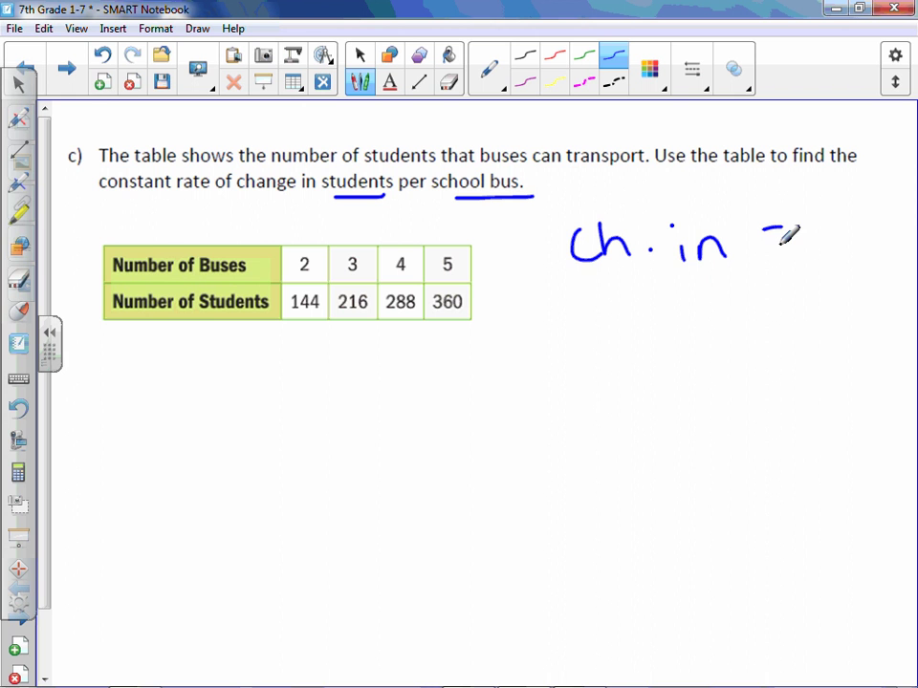
left_click_drag(786, 230, 765, 258)
mouse_move(807, 222)
left_mouse_down()
mouse_move(809, 258)
mouse_move(820, 230)
mouse_move(582, 270)
mouse_move(602, 328)
mouse_move(660, 329)
left_mouse_up()
left_click(679, 322)
left_click(708, 292)
left_click_drag(714, 310, 715, 328)
left_click_drag(738, 316, 760, 329)
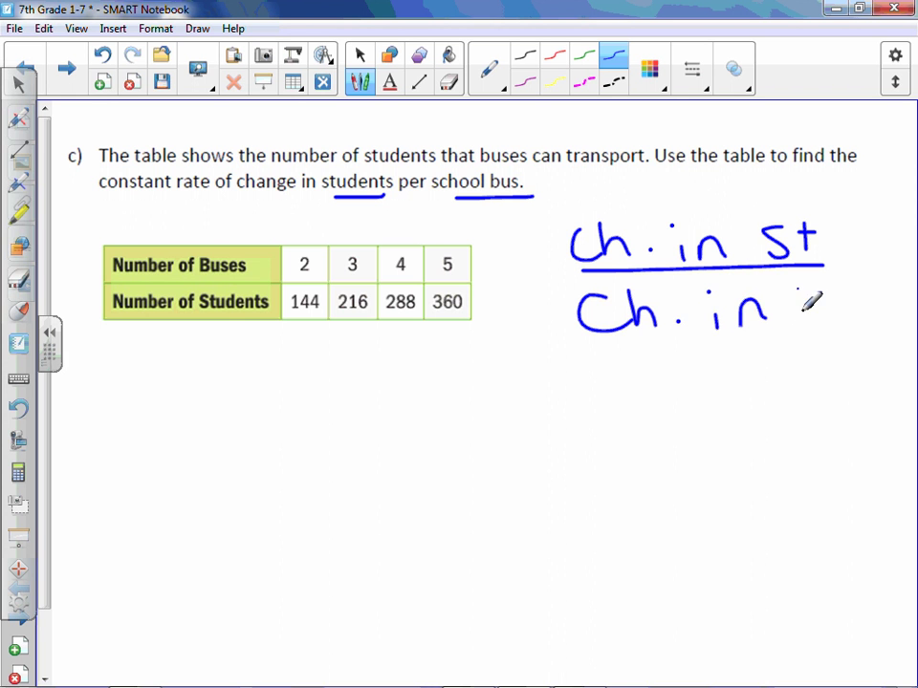
mouse_move(799, 288)
left_mouse_down()
mouse_move(803, 327)
mouse_move(853, 329)
mouse_move(860, 317)
left_mouse_up()
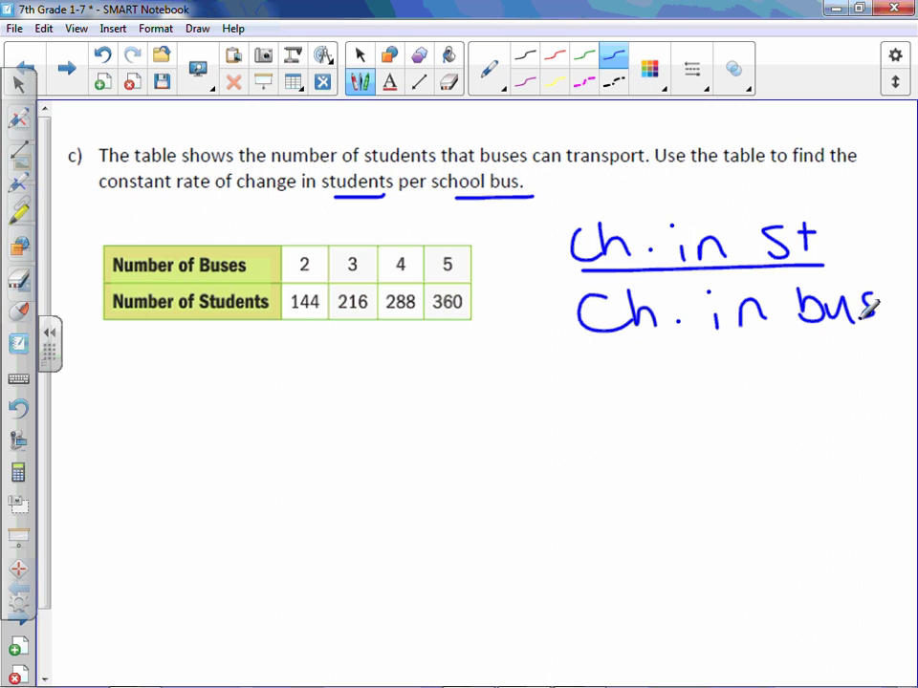
Work 216 − 144 = 72 below the table and label the Students difference +72.
mouse_move(308, 331)
left_mouse_down()
mouse_move(360, 323)
mouse_move(358, 337)
mouse_move(403, 294)
mouse_move(460, 308)
mouse_move(462, 336)
left_mouse_up()
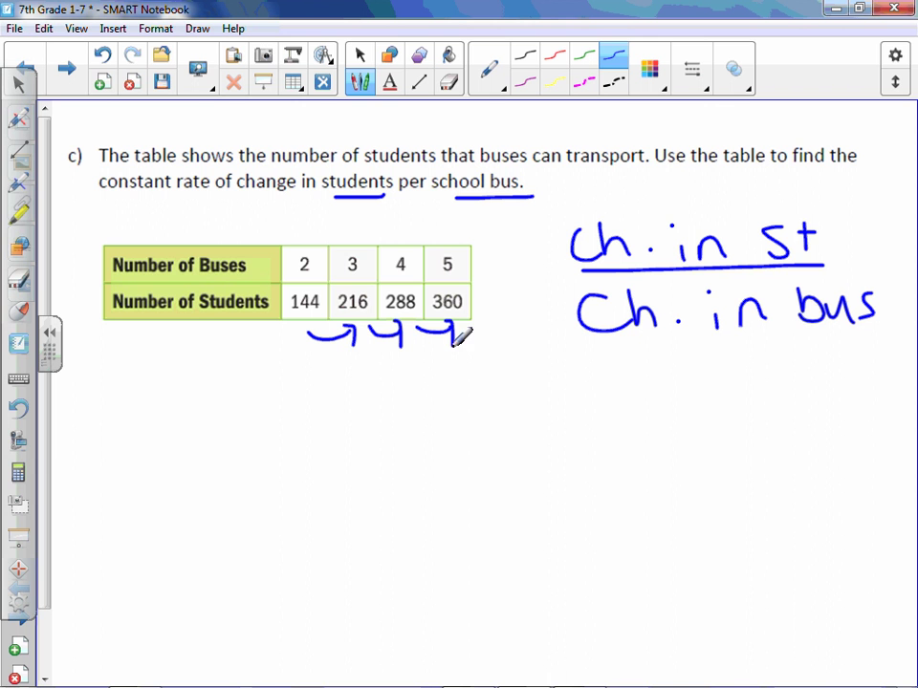
mouse_move(88, 375)
left_mouse_down()
mouse_move(86, 403)
mouse_move(117, 403)
left_mouse_up()
mouse_move(126, 379)
left_mouse_down()
mouse_move(127, 406)
mouse_move(164, 402)
mouse_move(167, 392)
left_mouse_up()
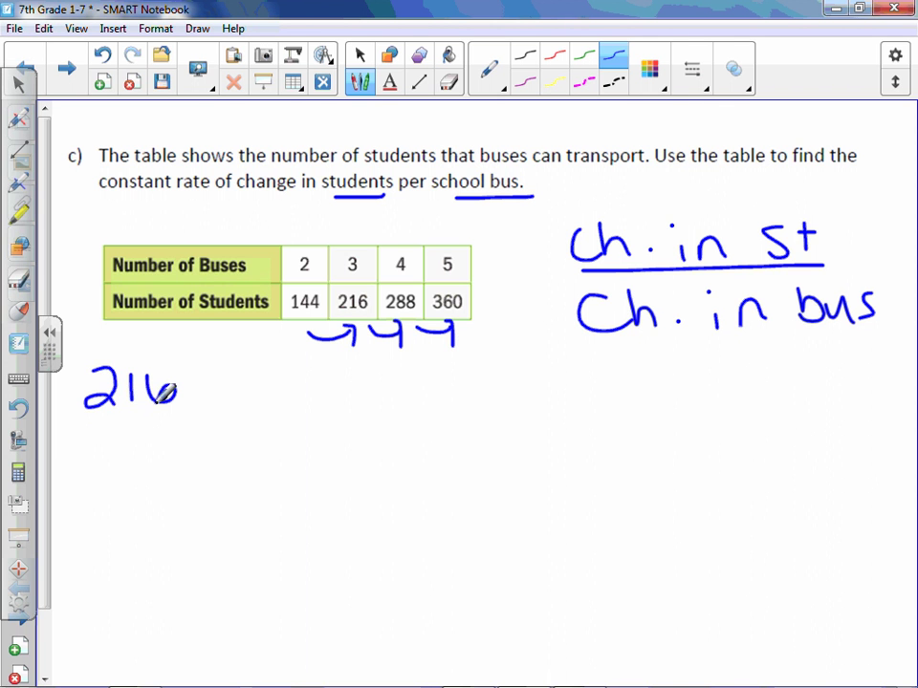
mouse_move(78, 433)
left_mouse_down()
mouse_move(94, 431)
mouse_move(102, 455)
mouse_move(145, 442)
left_mouse_up()
mouse_move(140, 426)
left_mouse_down()
mouse_move(140, 457)
mouse_move(176, 441)
left_mouse_up()
left_click_drag(169, 426, 169, 457)
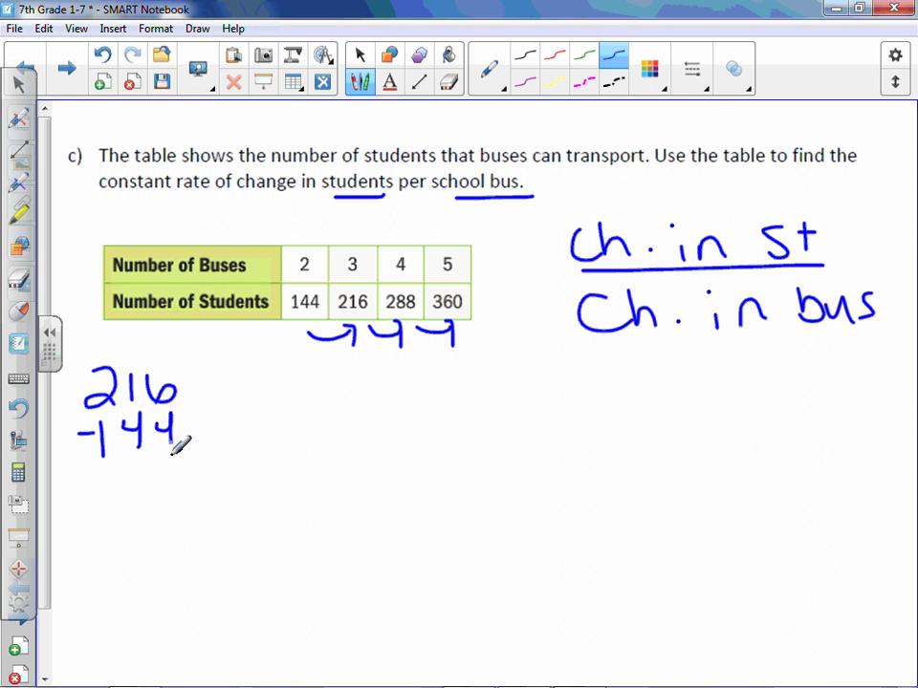
mouse_move(91, 471)
left_mouse_down()
mouse_move(207, 471)
mouse_move(187, 510)
left_mouse_up()
mouse_move(82, 394)
left_mouse_down()
mouse_move(99, 372)
mouse_move(92, 374)
left_mouse_up()
left_click_drag(125, 356, 119, 369)
left_click_drag(131, 489, 150, 516)
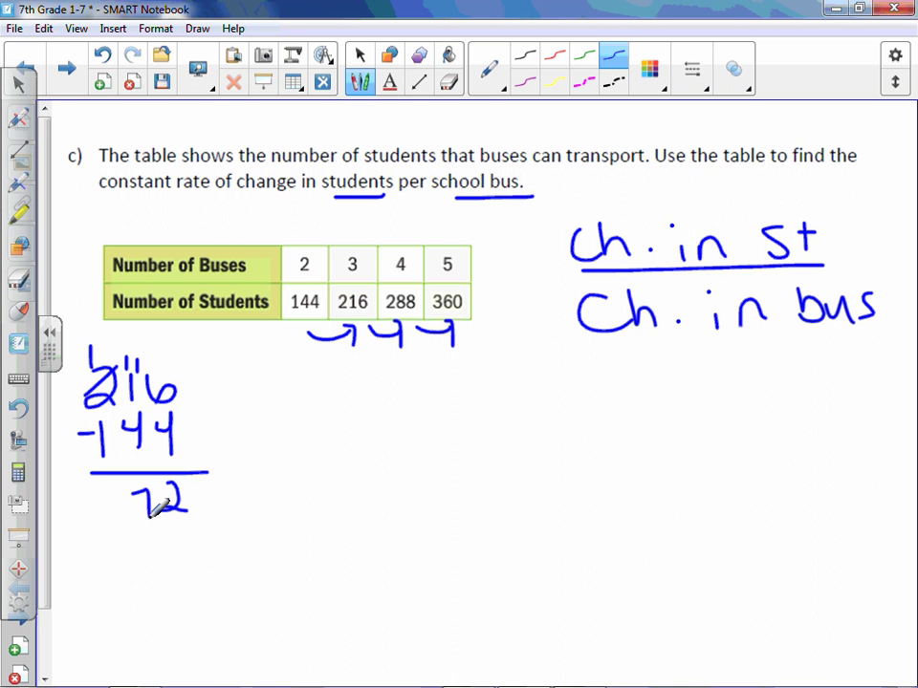
left_click_drag(332, 381, 352, 381)
mouse_move(342, 371)
left_mouse_down()
mouse_move(342, 393)
mouse_move(422, 391)
left_mouse_up()
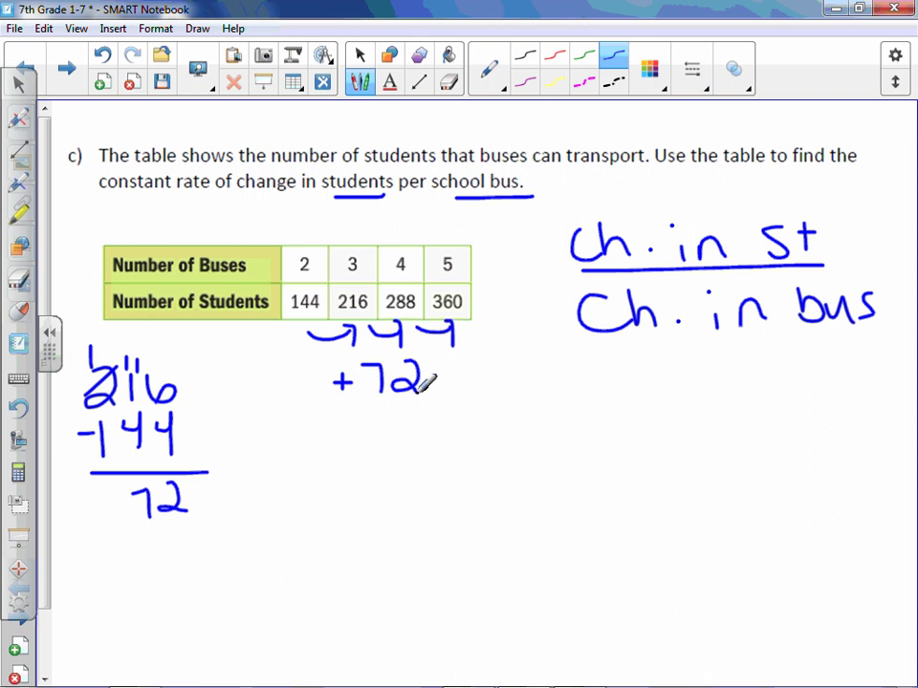
Label the bus difference +1 and write 72/1 = 72.
left_click_drag(604, 382, 652, 427)
left_click_drag(671, 388, 700, 436)
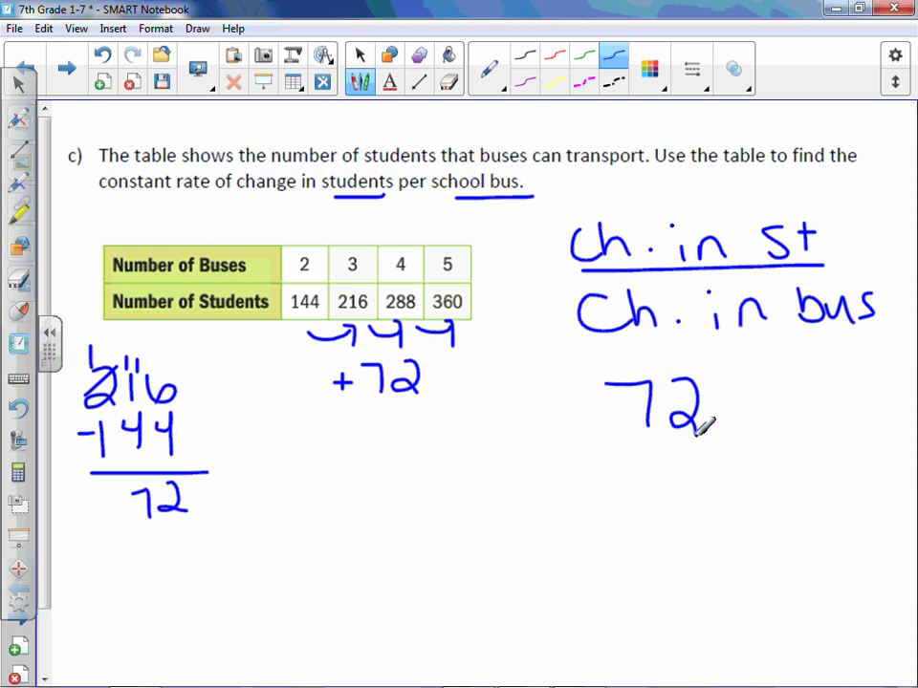
left_click_drag(617, 449, 741, 446)
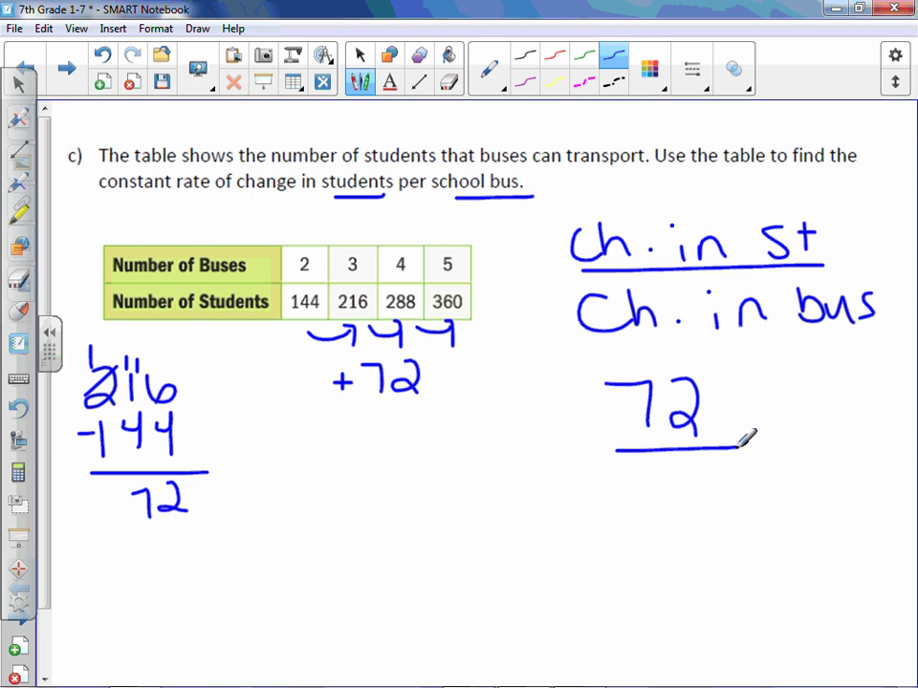
mouse_move(308, 245)
left_mouse_down()
mouse_move(389, 223)
mouse_move(452, 234)
left_mouse_up()
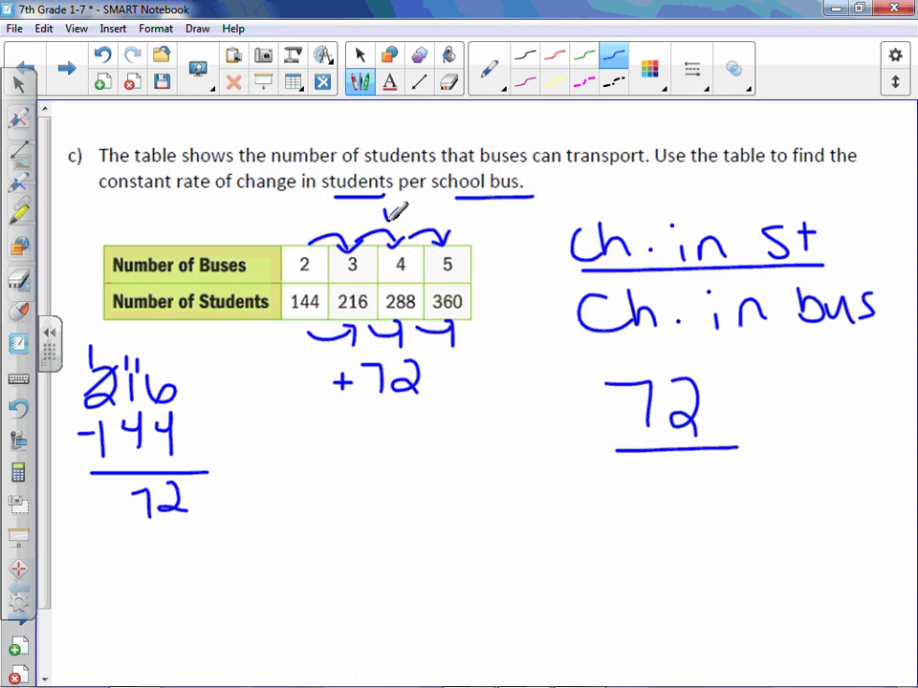
left_click_drag(381, 214, 392, 215)
mouse_move(386, 209)
left_mouse_down()
mouse_move(386, 220)
mouse_move(410, 215)
left_mouse_up()
left_click_drag(669, 469, 676, 503)
mouse_move(755, 445)
left_mouse_down()
mouse_move(770, 446)
mouse_move(771, 457)
left_mouse_up()
mouse_move(815, 420)
left_mouse_down()
mouse_move(839, 421)
mouse_move(822, 457)
mouse_move(880, 455)
left_mouse_up()
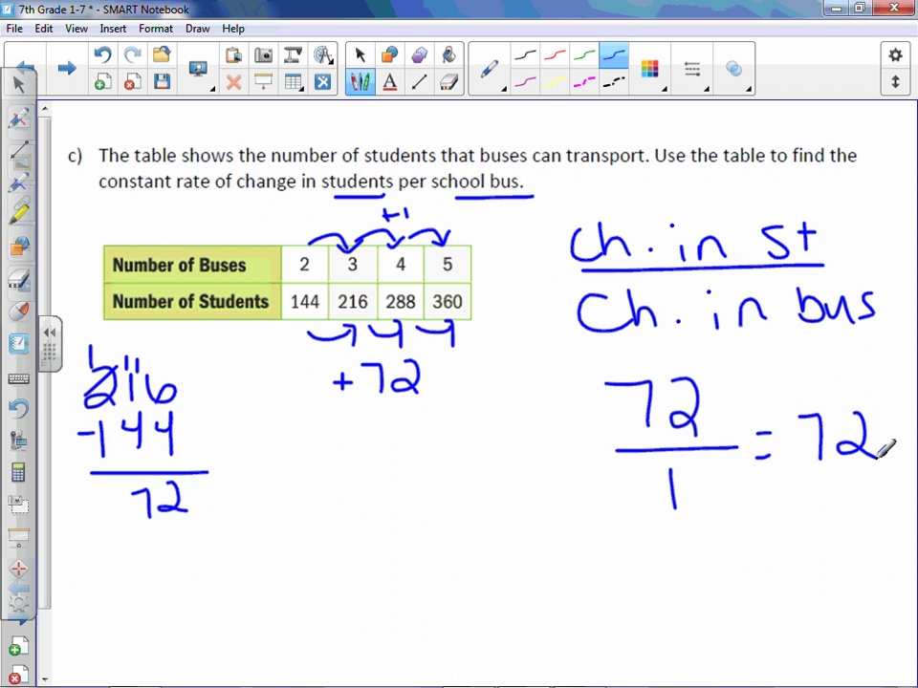
Write and box '72 st/bus', then move to the Part 2: Use a Graph page.
mouse_move(311, 553)
left_mouse_down()
mouse_move(341, 593)
mouse_move(421, 590)
left_mouse_up()
mouse_move(445, 553)
left_mouse_down()
mouse_move(453, 594)
mouse_move(463, 575)
mouse_move(479, 596)
left_mouse_up()
left_click_drag(522, 557, 521, 588)
left_click_drag(549, 573, 582, 589)
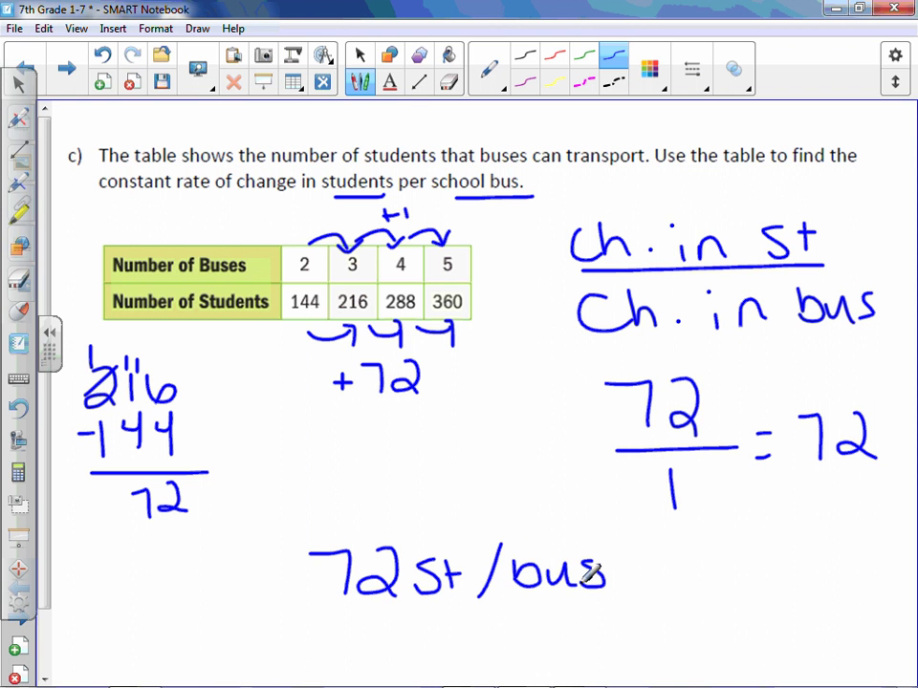
mouse_move(626, 534)
left_mouse_down()
mouse_move(459, 604)
mouse_move(301, 535)
mouse_move(584, 508)
mouse_move(642, 514)
left_mouse_up()
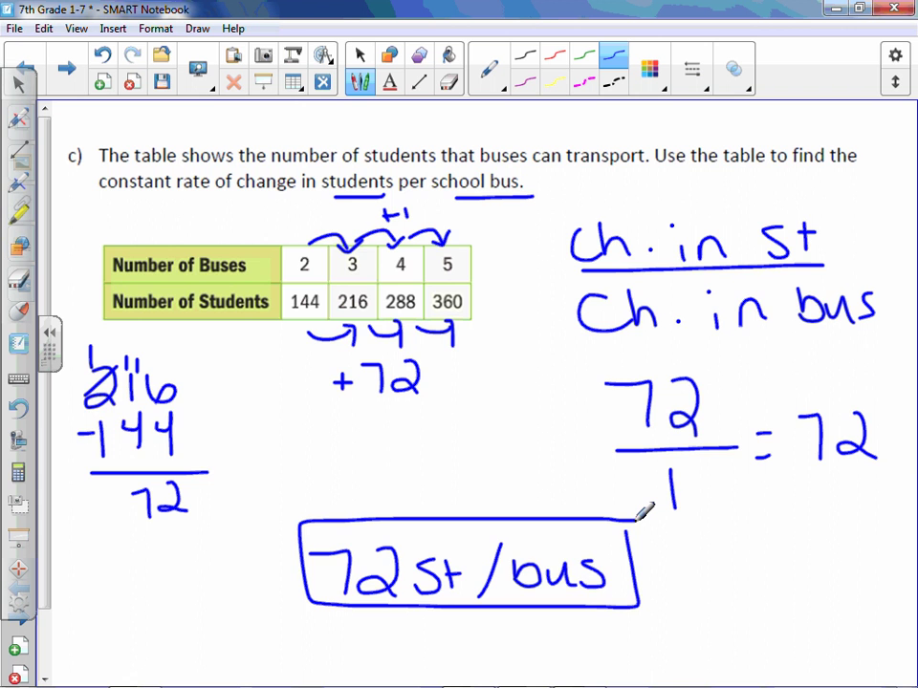
left_click(66, 66)
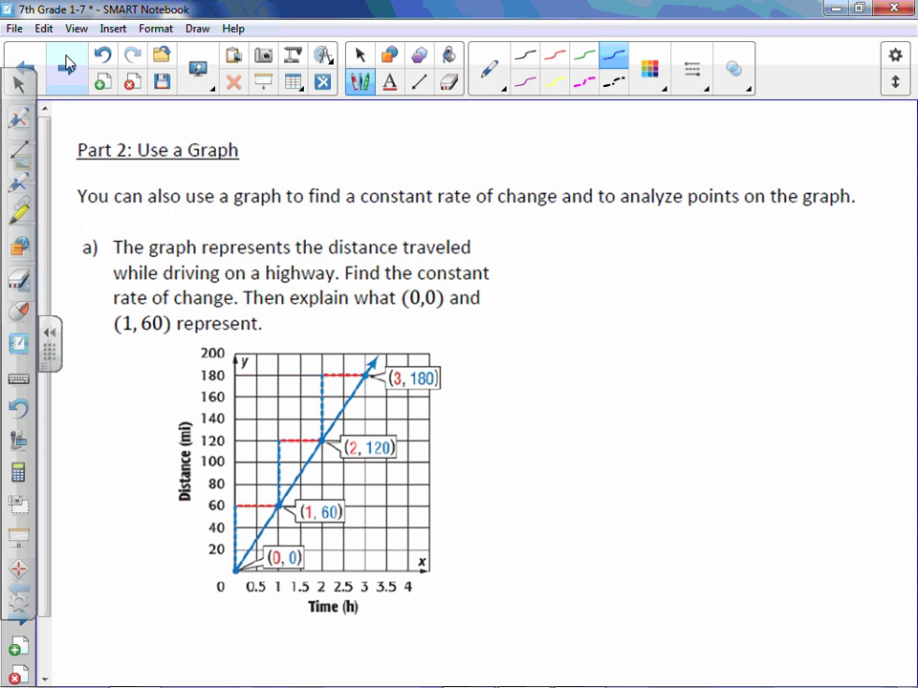
Switch the pen to a thin green highlighter.
left_click(498, 82)
left_click(408, 207)
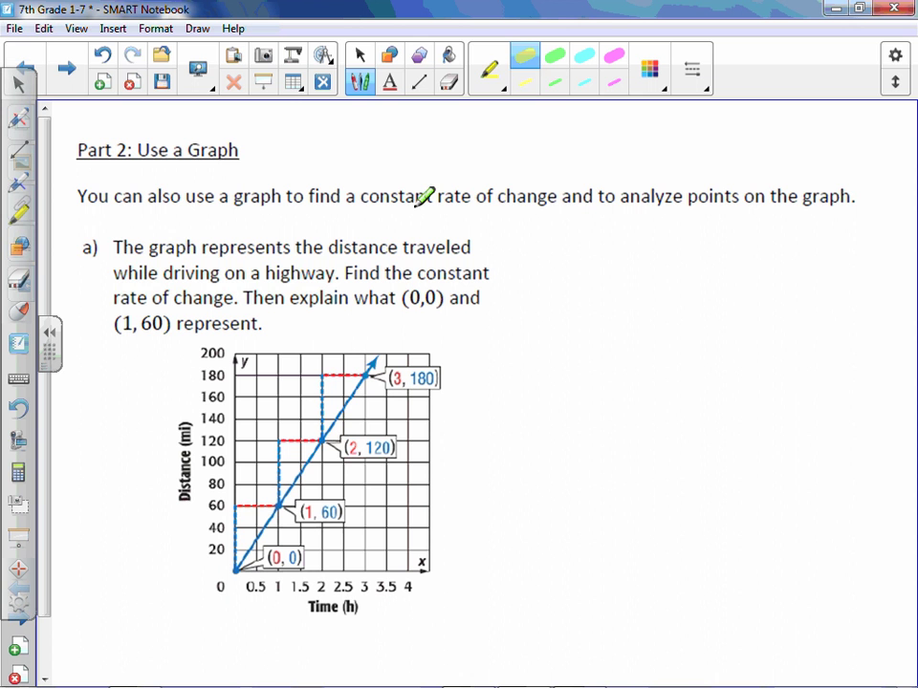
left_click(527, 83)
left_click(555, 84)
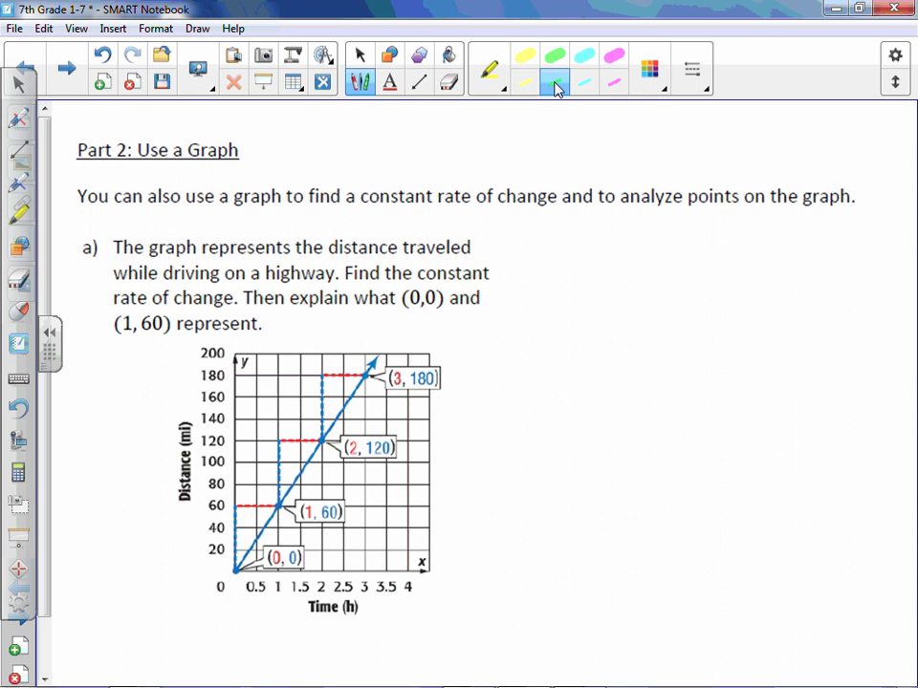
Highlight the (1, 60) and (2, 120) labels and trace the rise between them.
mouse_move(304, 512)
left_mouse_down()
mouse_move(347, 496)
mouse_move(328, 506)
mouse_move(341, 504)
left_mouse_up()
mouse_move(349, 447)
left_mouse_down()
mouse_move(398, 432)
mouse_move(363, 438)
mouse_move(405, 443)
mouse_move(382, 446)
left_mouse_up()
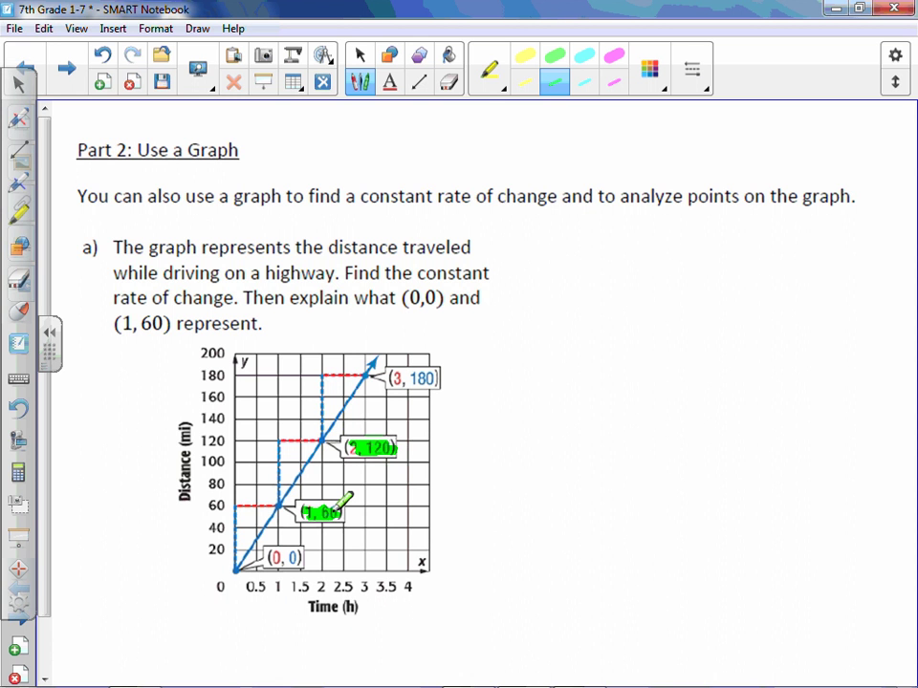
left_click(277, 506)
mouse_move(278, 504)
left_mouse_down()
mouse_move(281, 435)
mouse_move(338, 433)
left_mouse_up()
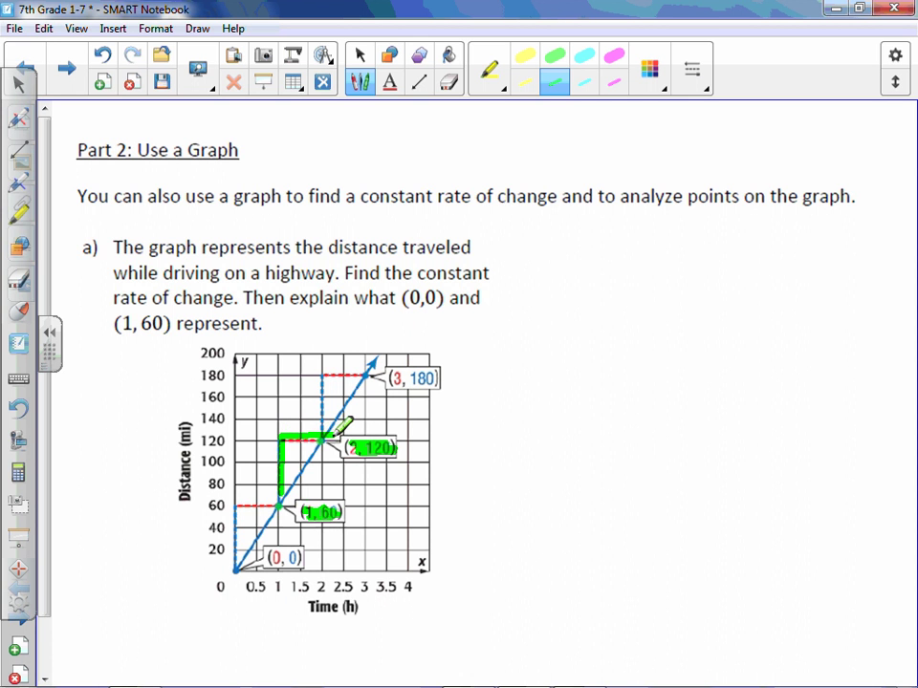
left_click(504, 81)
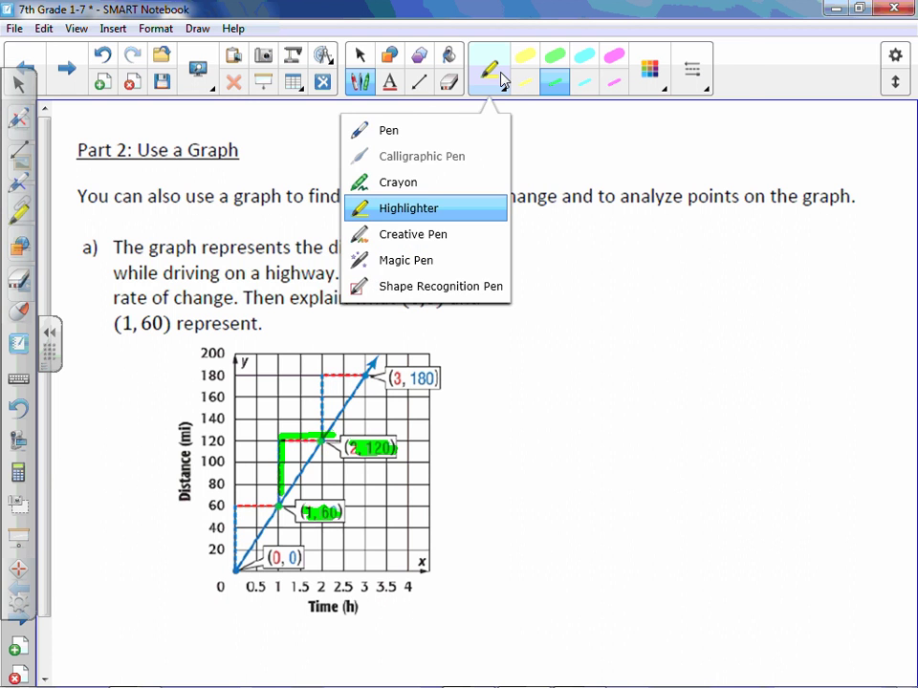
With the blue pen, mark 60 and 120 on the y-axis and write 'Cn. in mi' over 'Cn. in h'.
left_click(418, 127)
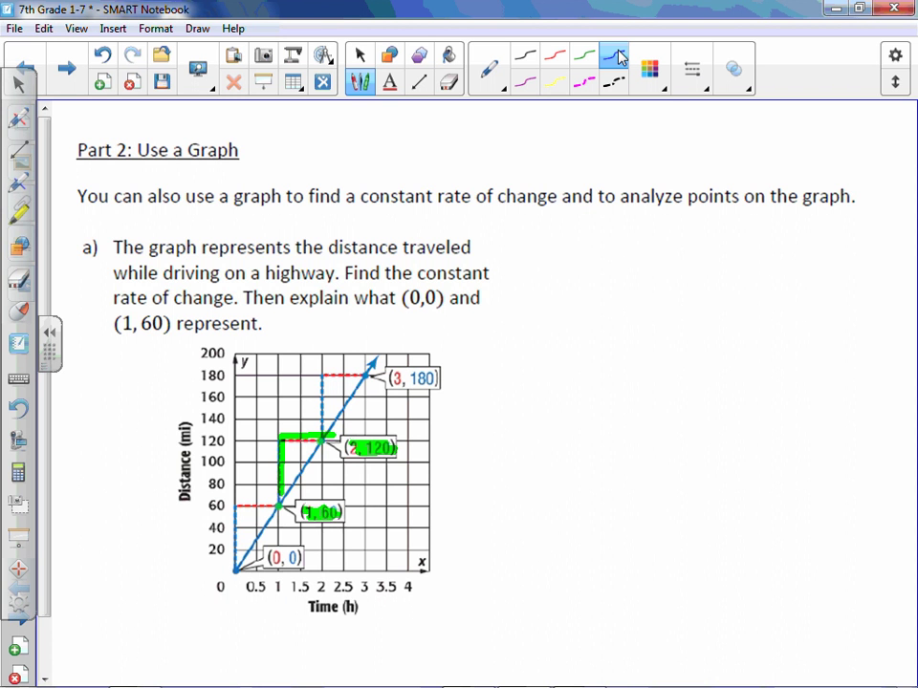
left_click_drag(232, 510, 212, 511)
left_click_drag(208, 449, 231, 447)
mouse_move(583, 243)
left_mouse_down()
mouse_move(585, 268)
mouse_move(619, 268)
left_mouse_up()
left_click(631, 255)
left_click(659, 231)
mouse_move(666, 243)
left_mouse_down()
mouse_move(669, 254)
mouse_move(808, 250)
left_mouse_up()
left_click(796, 208)
left_click_drag(547, 282, 805, 273)
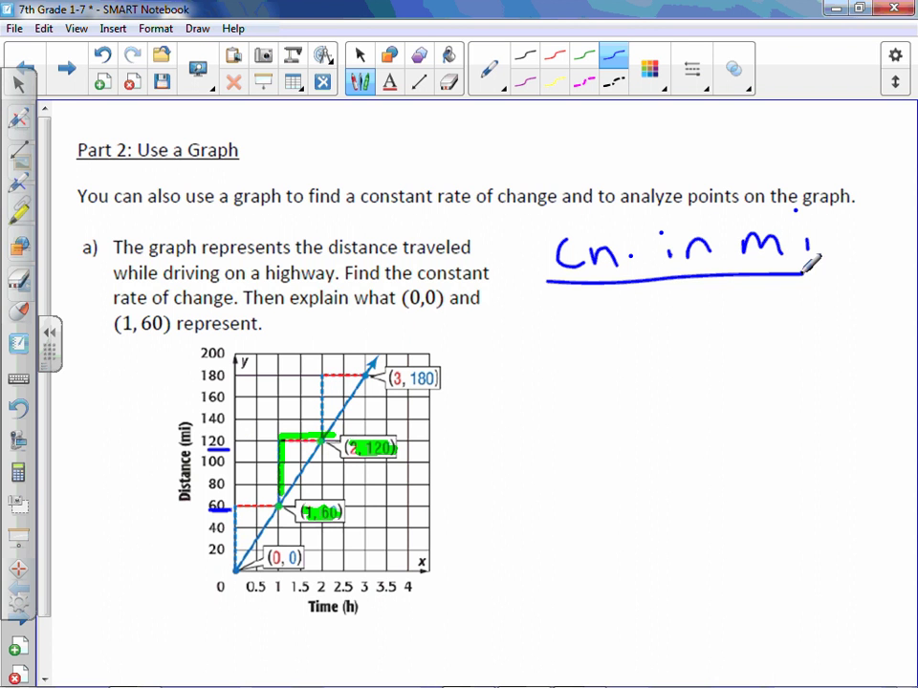
mouse_move(593, 298)
left_mouse_down()
mouse_move(595, 324)
mouse_move(630, 324)
left_mouse_up()
left_click(680, 310)
mouse_move(687, 312)
left_mouse_down()
mouse_move(723, 298)
mouse_move(793, 312)
left_mouse_up()
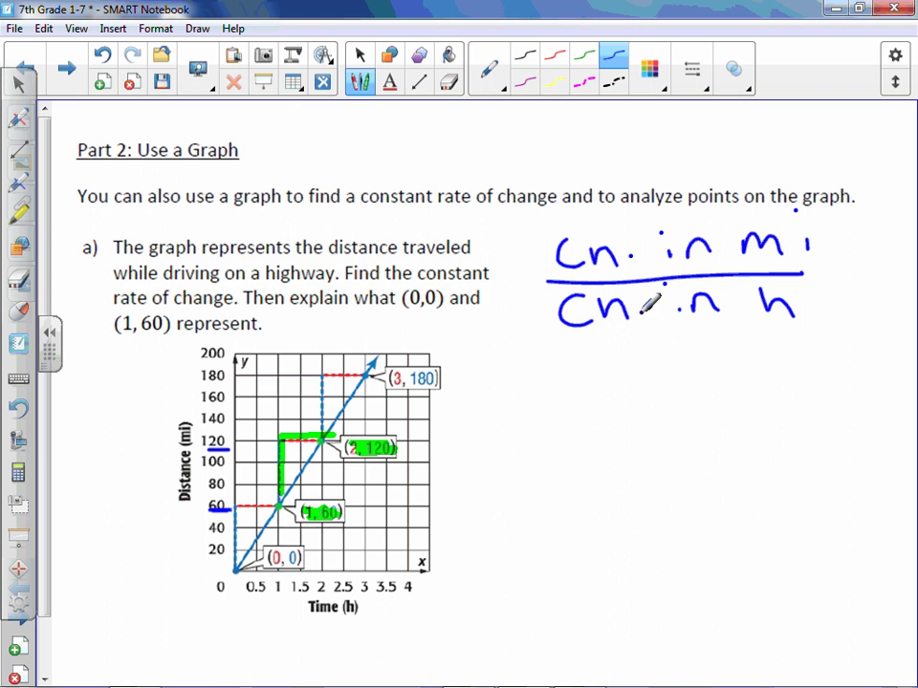
Bracket the 60–120 span, mark 2 hours on the time axis, and write 60 over 1.
left_click_drag(197, 438, 220, 507)
mouse_move(640, 364)
left_mouse_down()
mouse_move(645, 385)
mouse_move(669, 367)
left_mouse_up()
left_click_drag(621, 409, 707, 408)
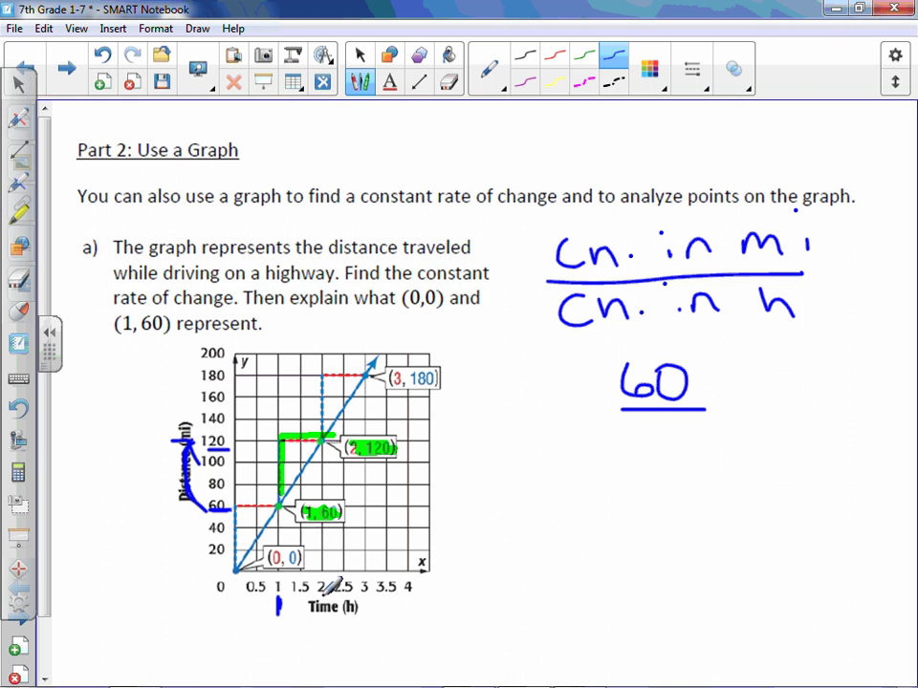
mouse_move(321, 599)
left_mouse_down()
mouse_move(318, 624)
mouse_move(315, 615)
left_mouse_up()
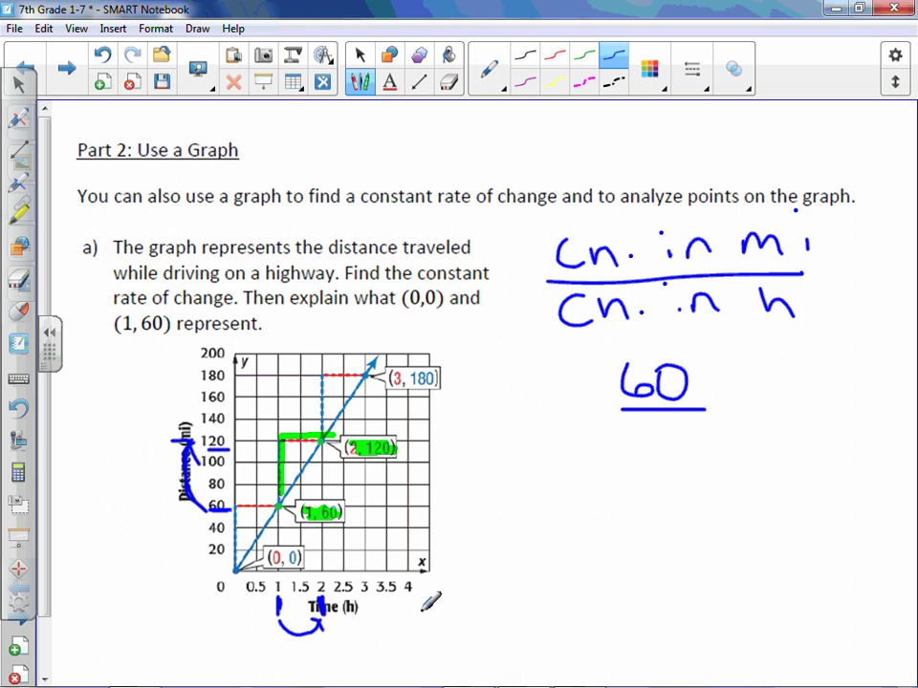
left_click_drag(658, 429, 661, 449)
Write the answer 60 mi/hr and box it.
mouse_move(497, 466)
left_mouse_down()
mouse_move(512, 487)
mouse_move(541, 463)
mouse_move(596, 475)
mouse_move(602, 495)
mouse_move(612, 495)
left_mouse_up()
left_click(610, 470)
left_click_drag(668, 471, 650, 503)
mouse_move(680, 468)
left_mouse_down()
mouse_move(717, 488)
mouse_move(747, 478)
mouse_move(528, 446)
mouse_move(564, 519)
mouse_move(765, 499)
mouse_move(735, 445)
left_mouse_up()
Extend the page below the graph and switch to the Select tool.
left_click(50, 332)
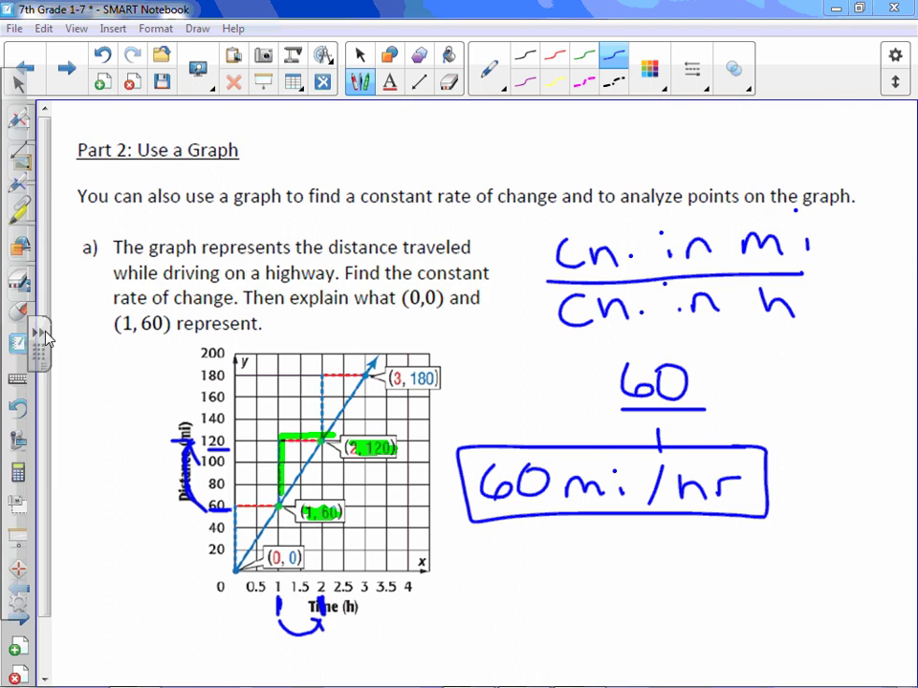
left_click_drag(45, 339, 52, 563)
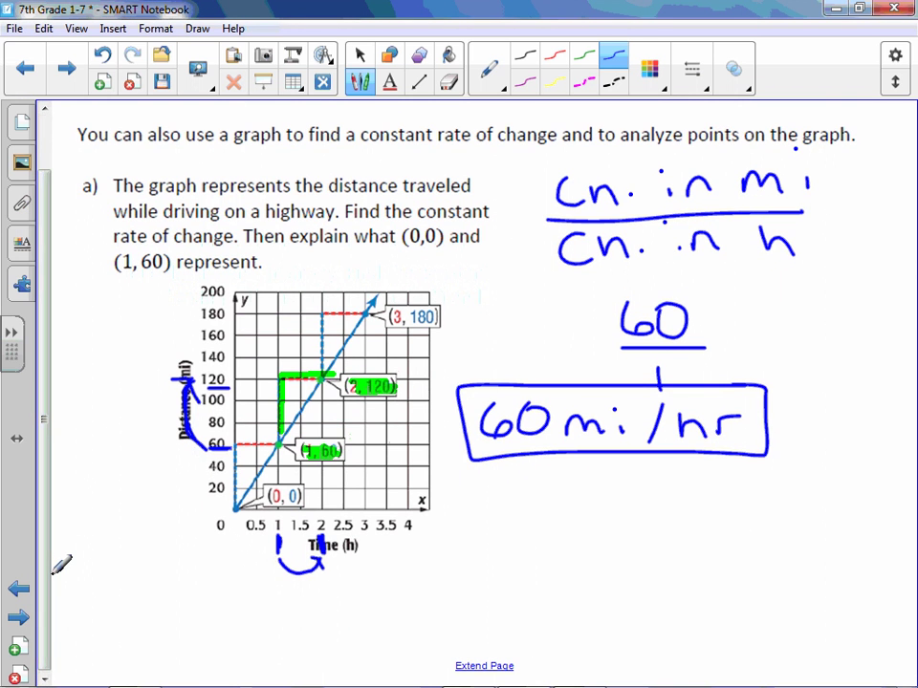
left_click(492, 666)
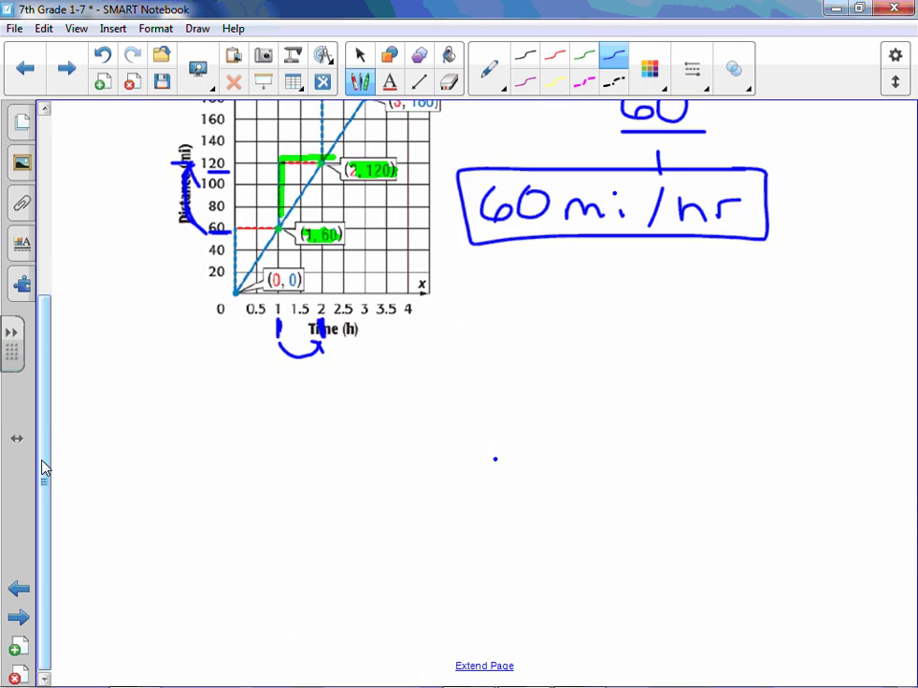
left_click_drag(42, 468, 49, 403)
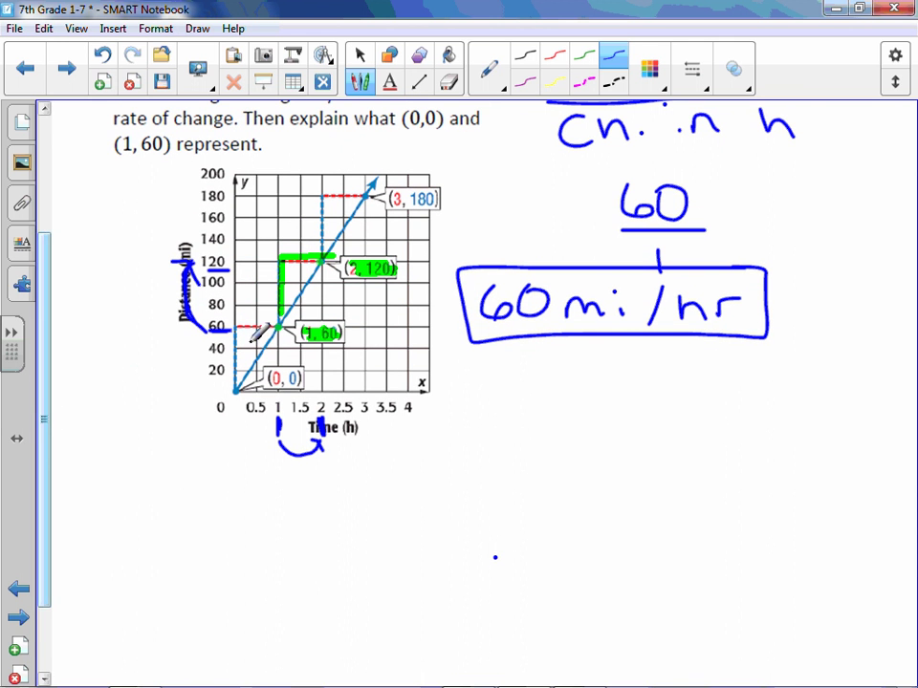
left_click(358, 55)
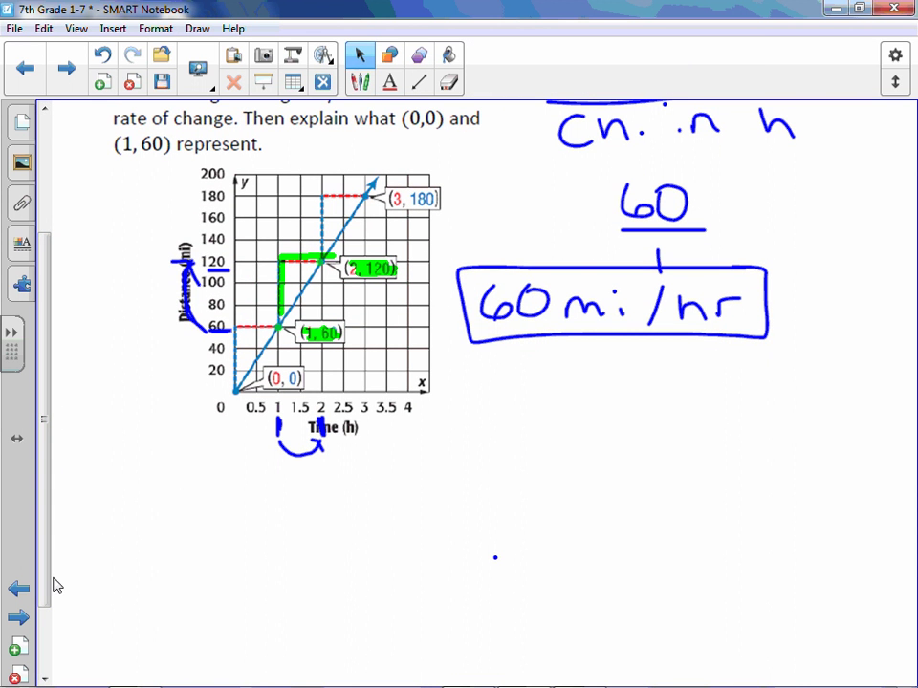
Type '(0,0) represents 0 miles traveled in 0 hours' and '(1,60) represents 60 miles traveled in 1 hour' below the graph.
left_click(92, 495)
type("(0,")
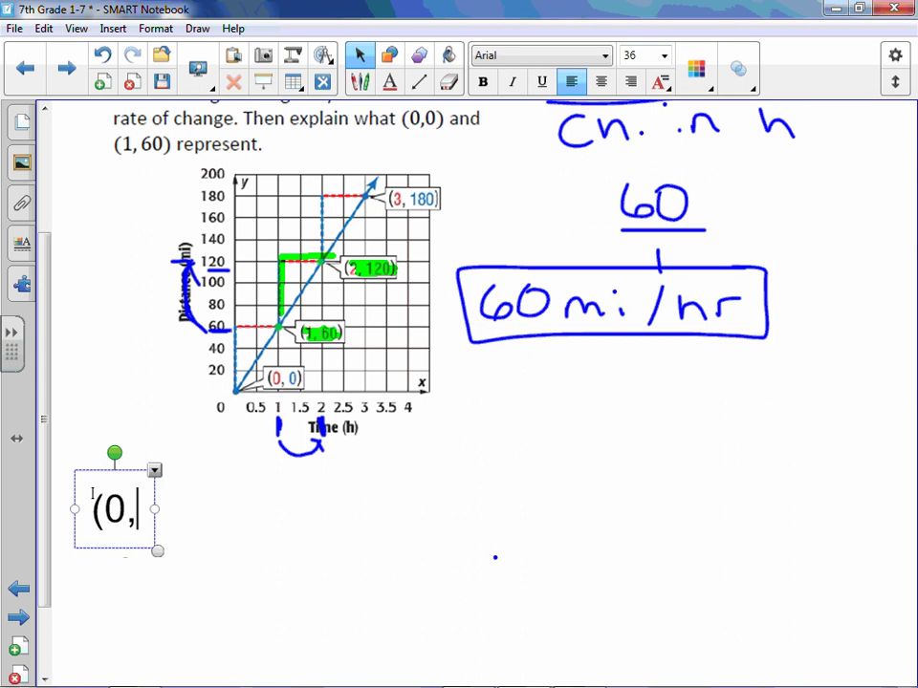
type("0)")
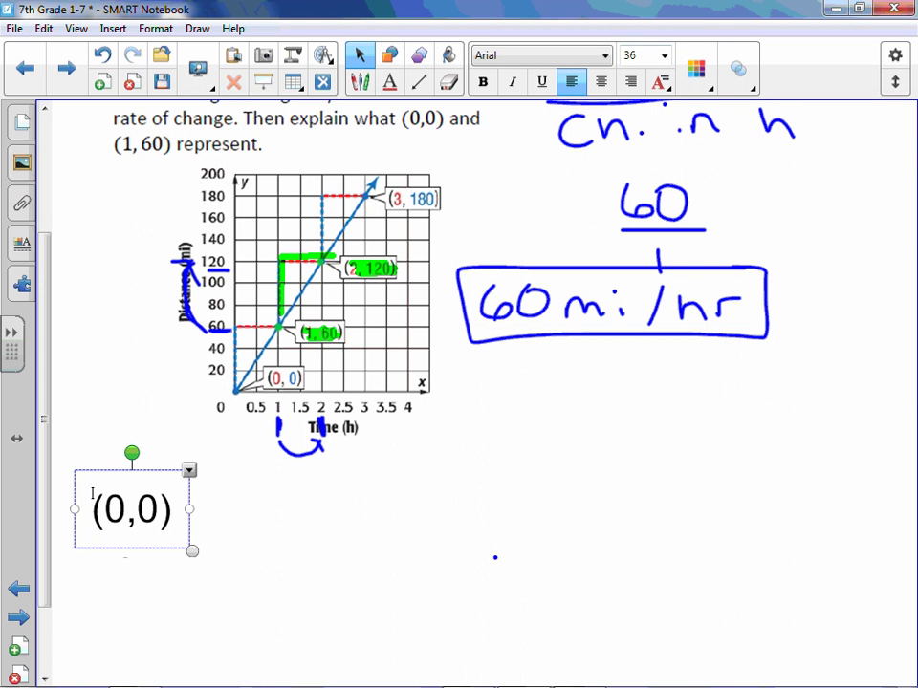
type(" repres")
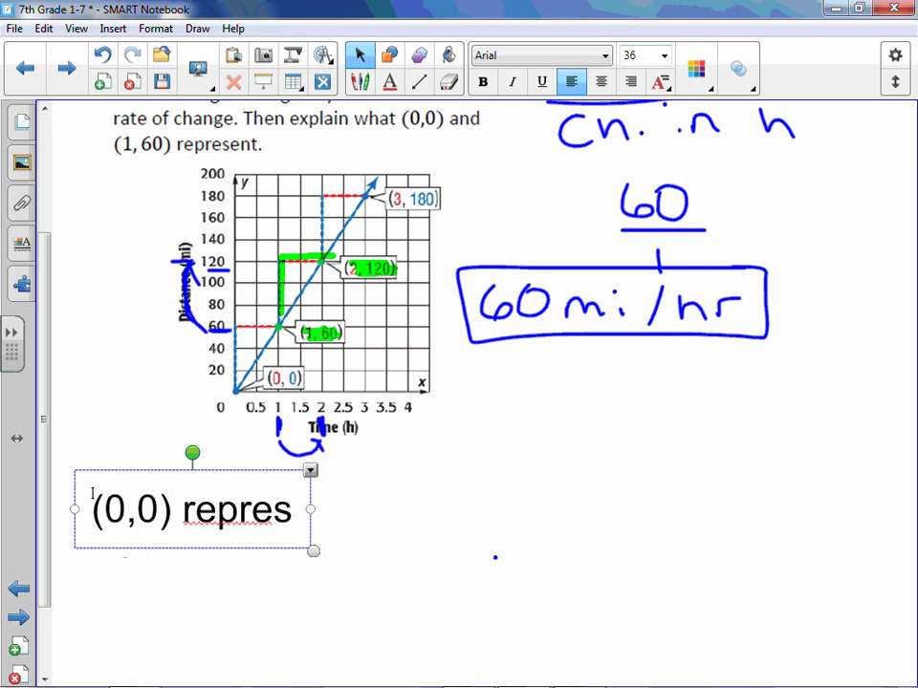
type("ents 0")
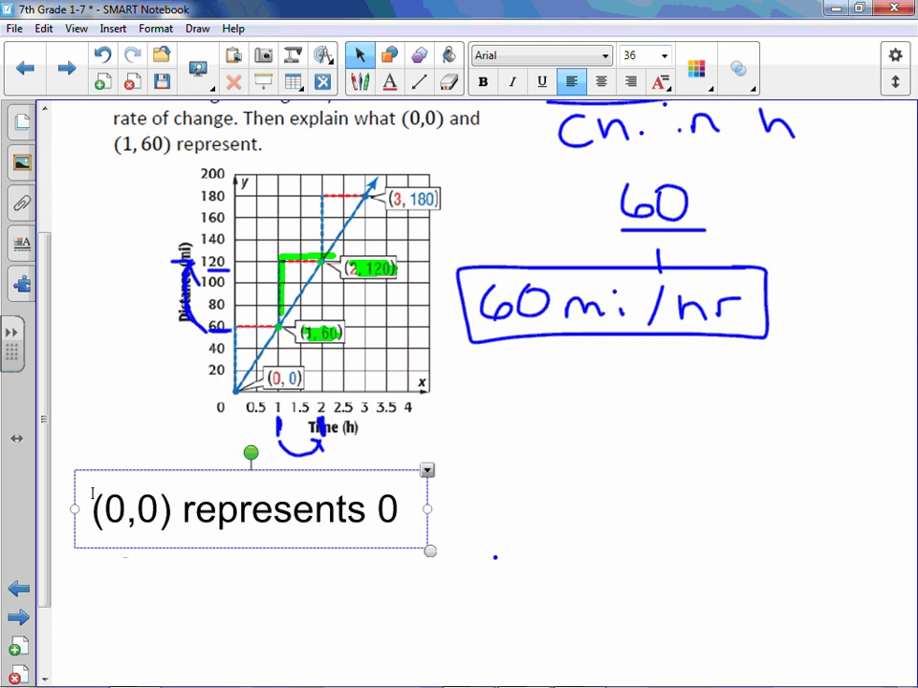
type(" miles traveled")
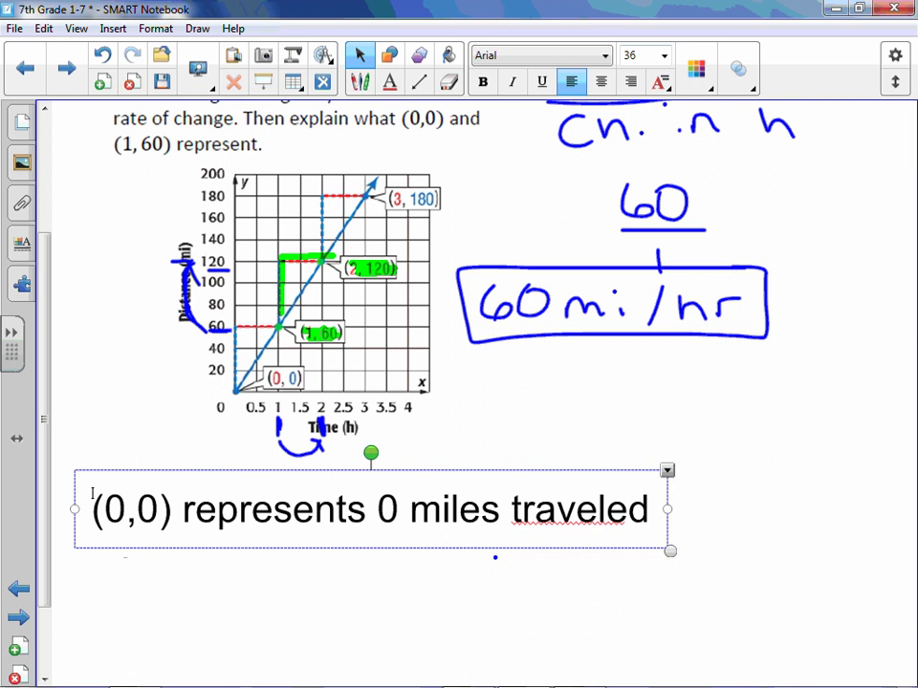
type(" in 0 hours")
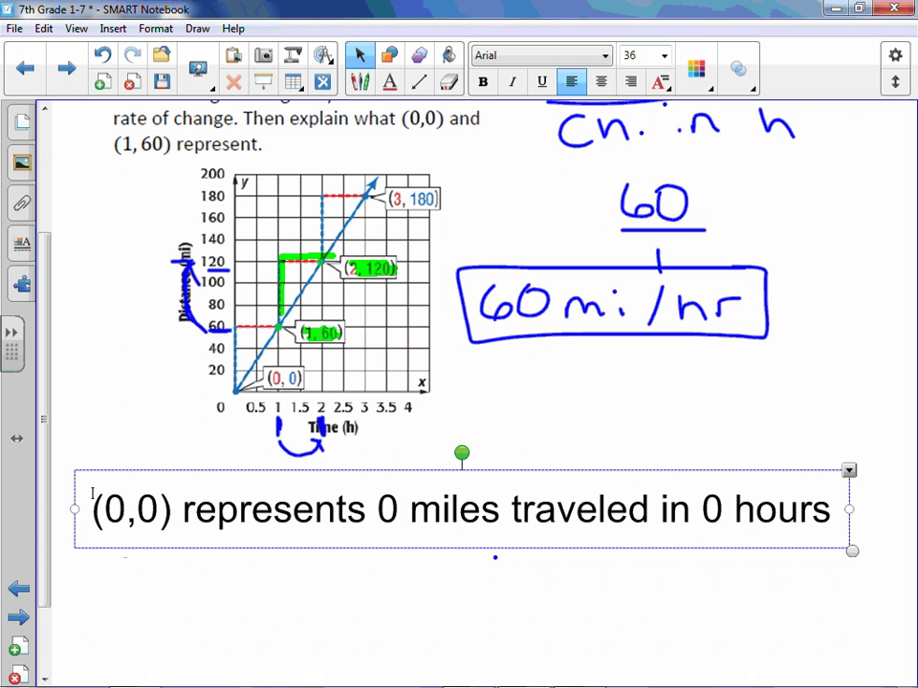
key("Return")
type("(1,")
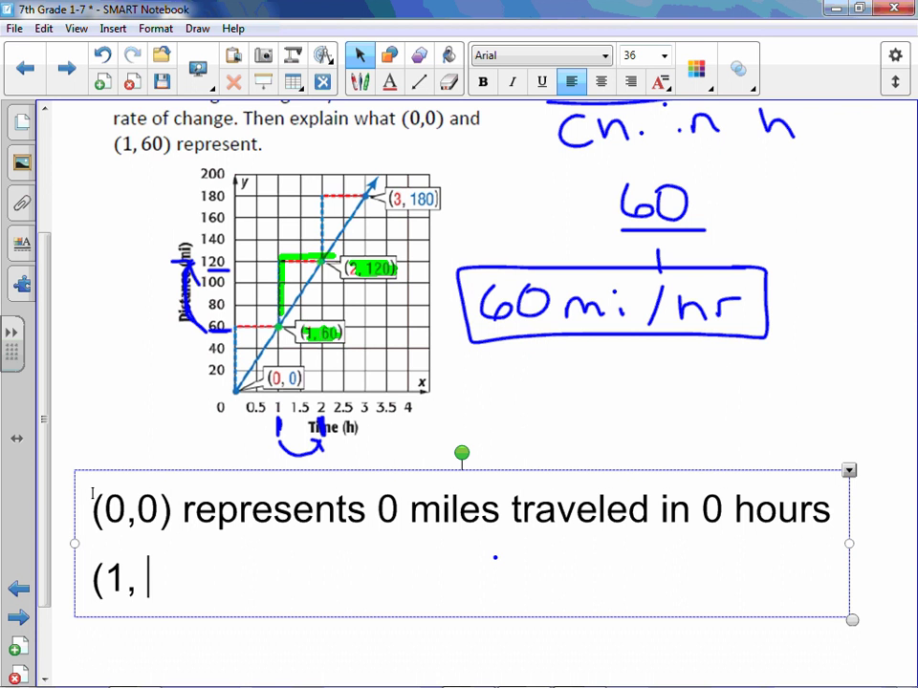
type(" 60)")
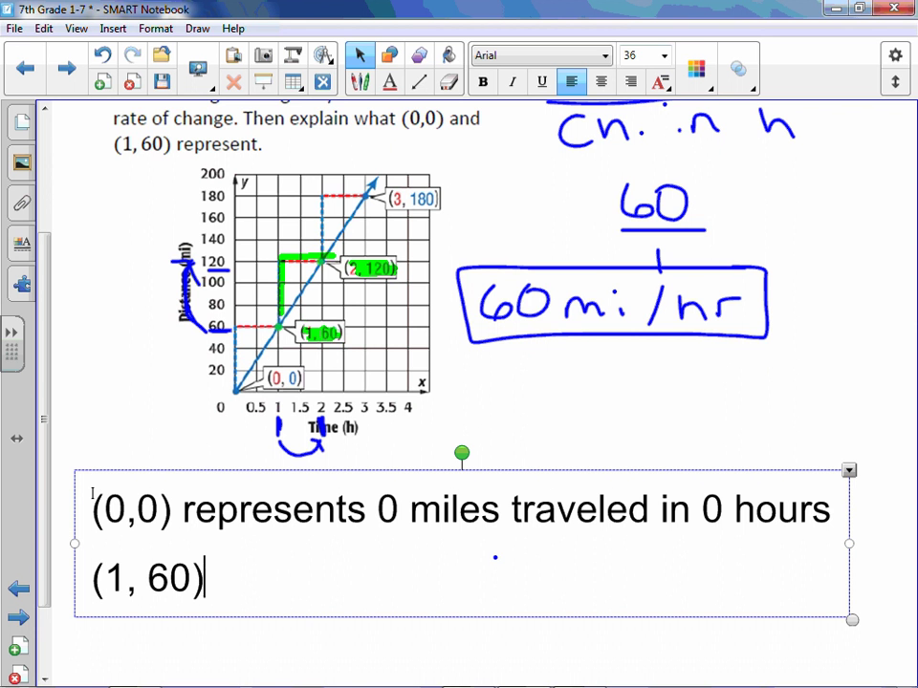
type(" repr")
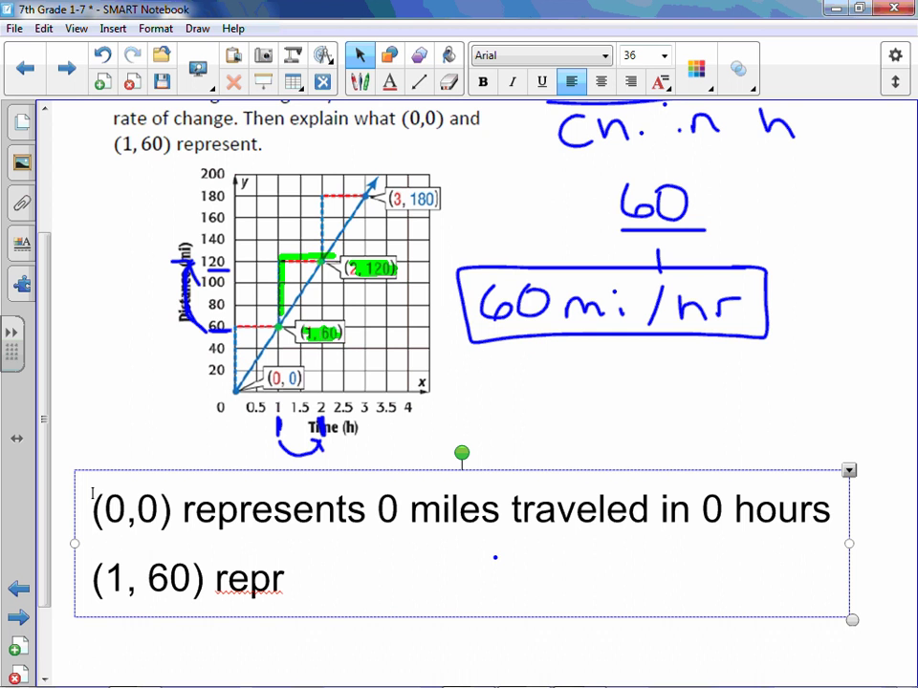
type("esent")
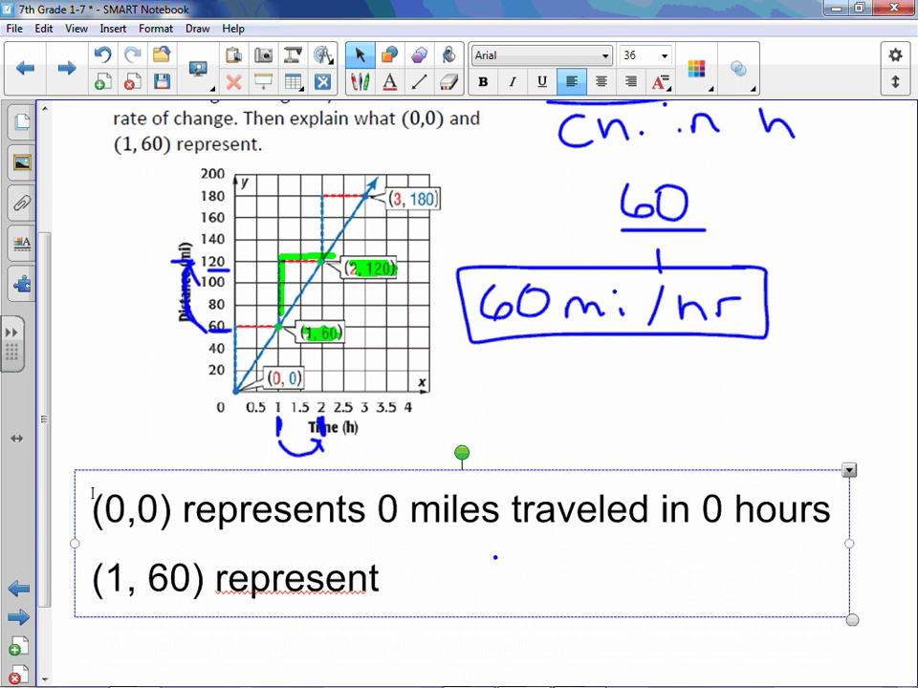
type("s")
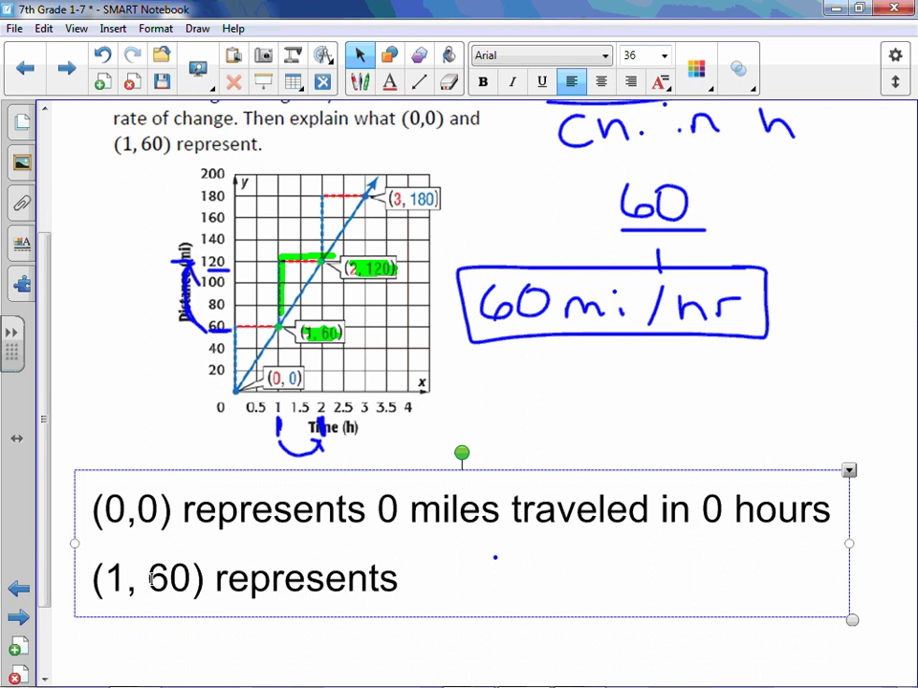
left_click(150, 578)
key("BackSpace")
key("End")
type("6")
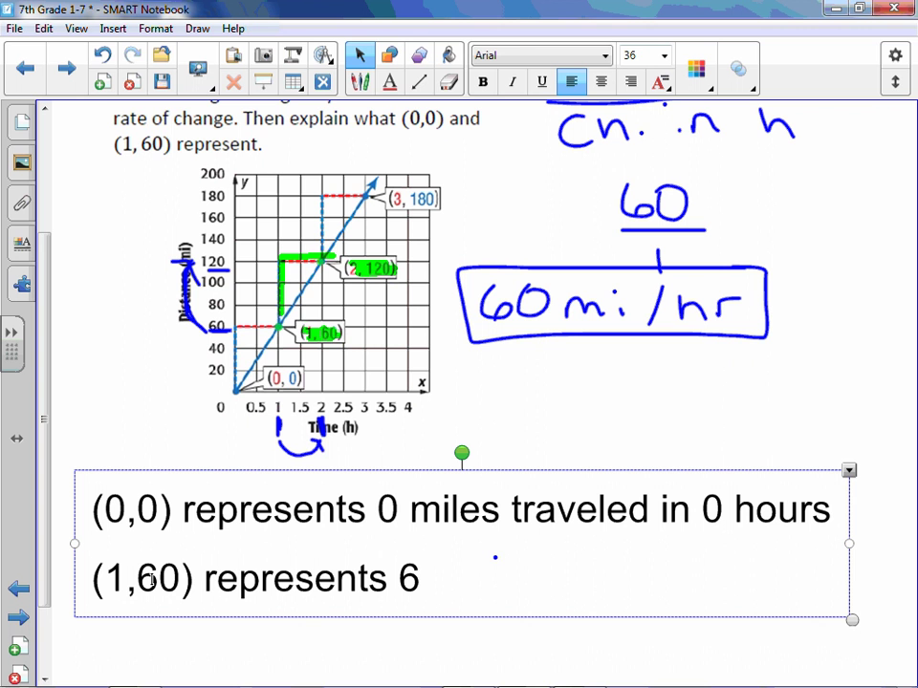
type("0 miles travele")
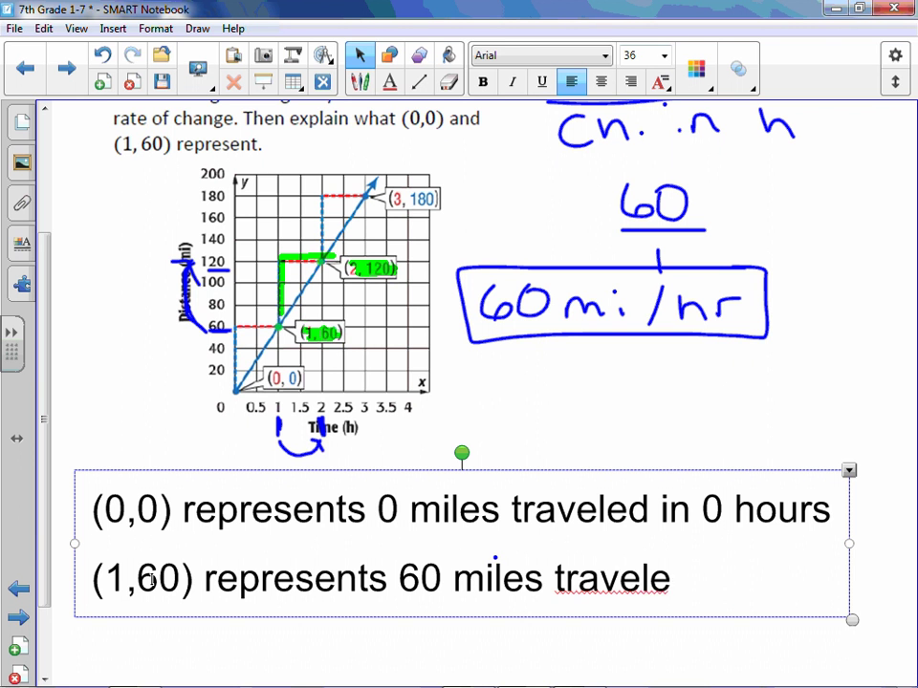
type("d in 1 hour")
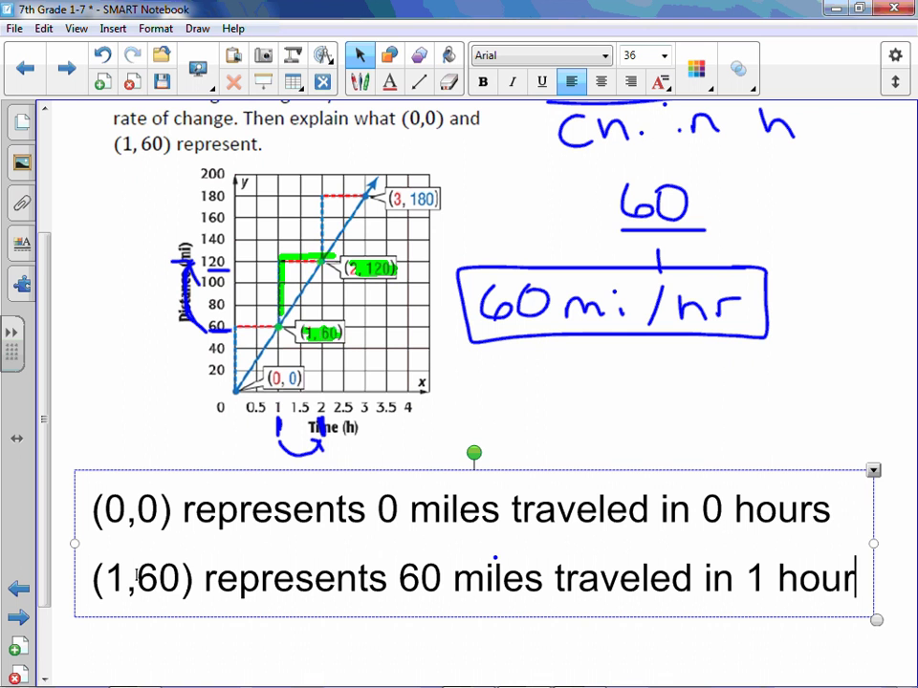
Select the 1 and the 60 in (1,60) for emphasis, then finish editing the text.
double_click(116, 576)
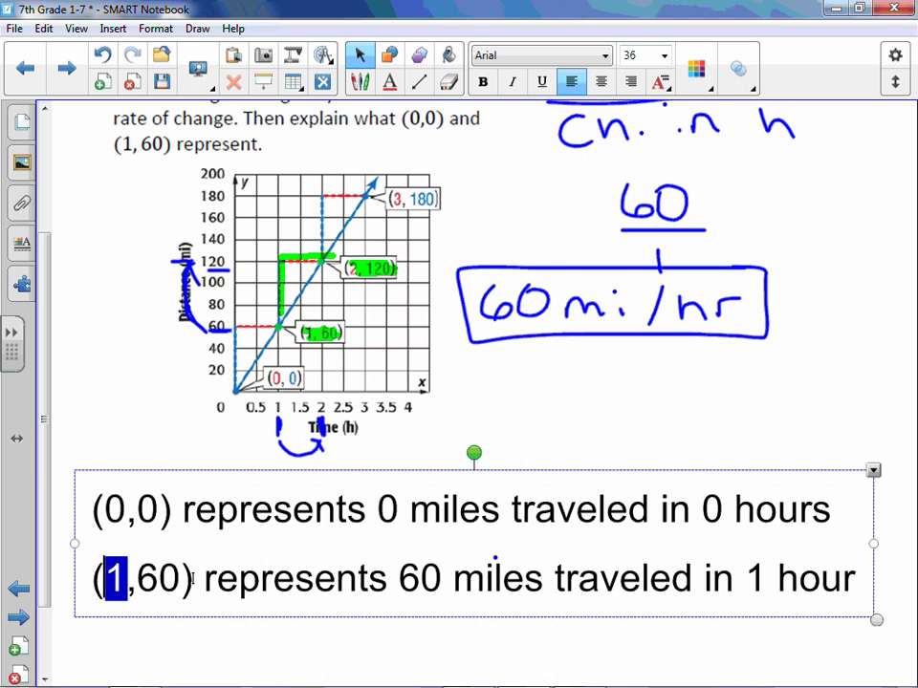
left_click_drag(179, 579, 146, 580)
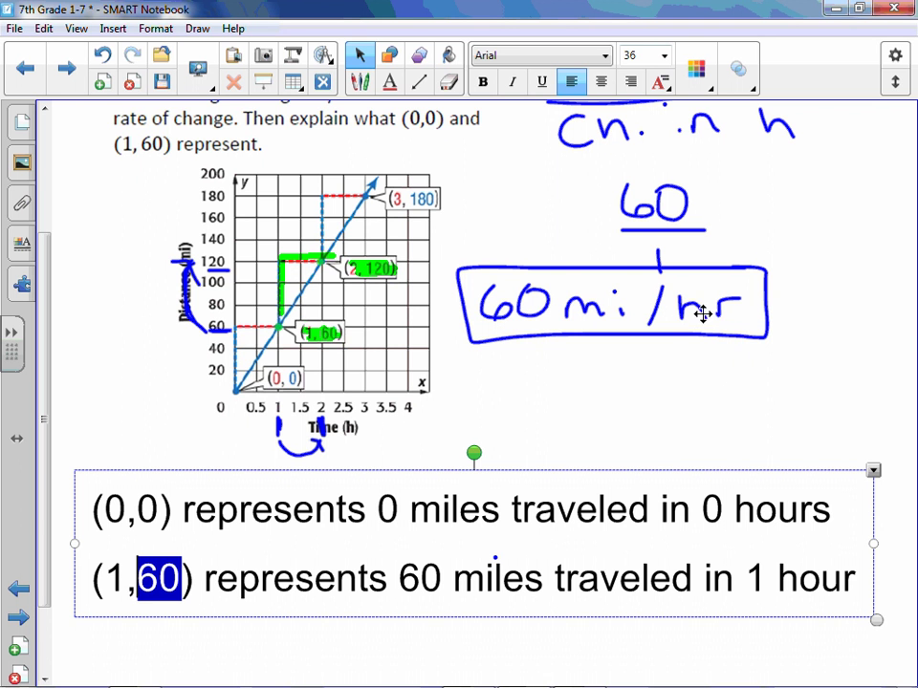
key("Right")
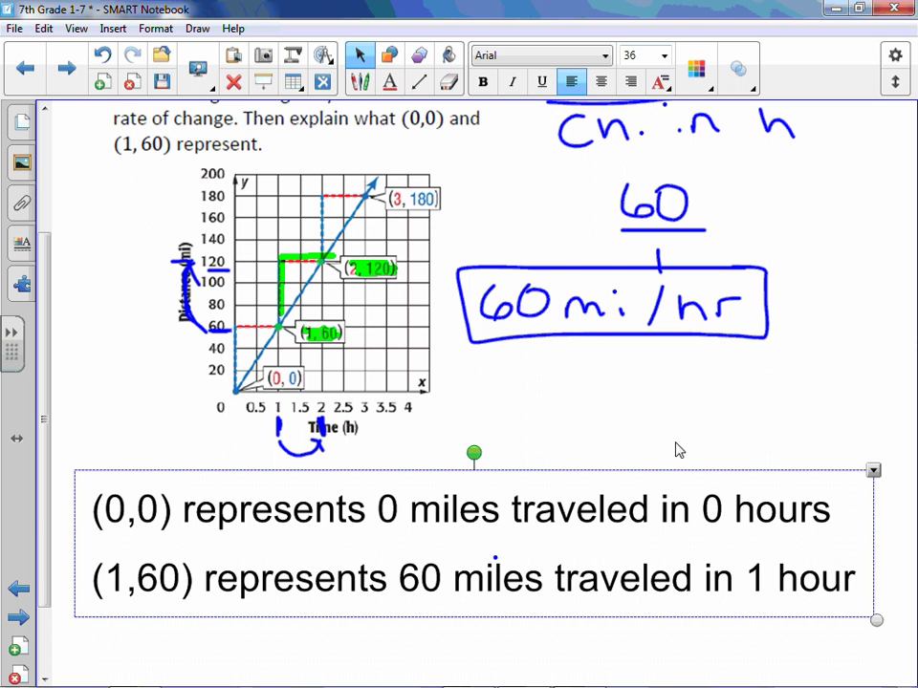
left_click(675, 450)
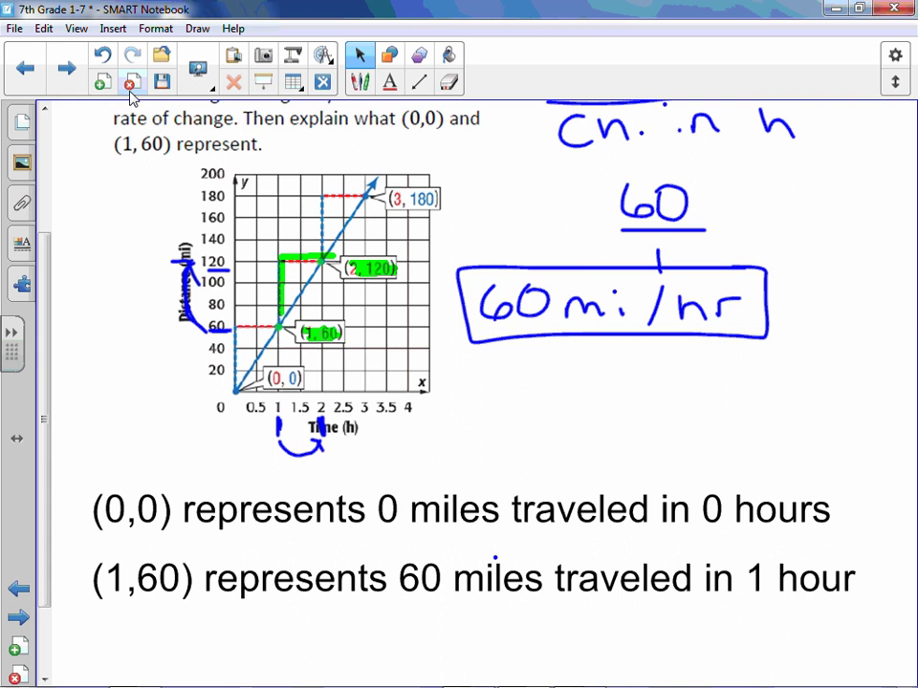
On problem b's page, handwrite 'Ch. in mi' with a fraction bar beside the graph.
left_click(67, 82)
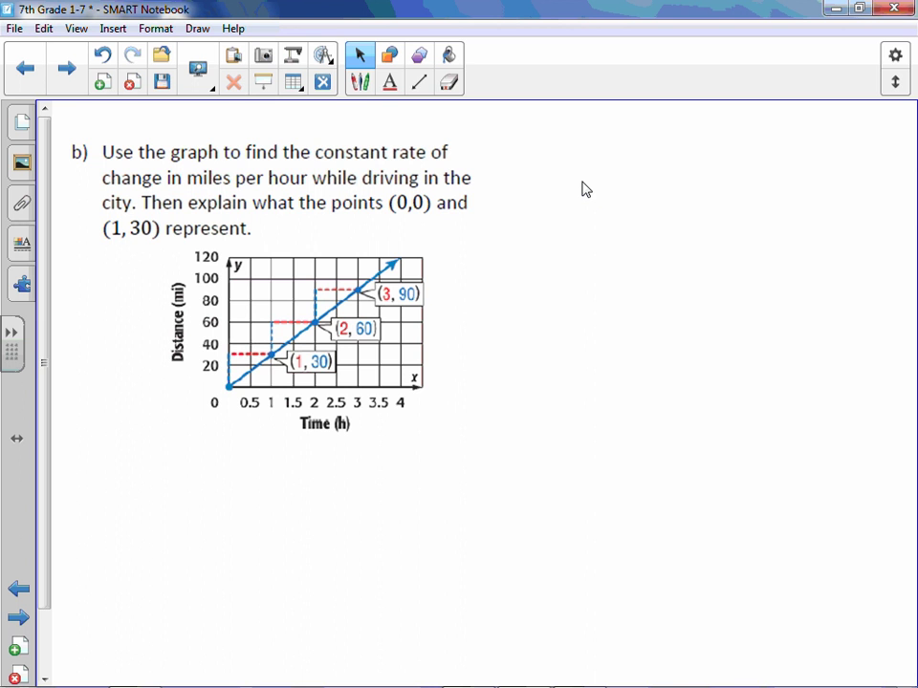
left_click(360, 82)
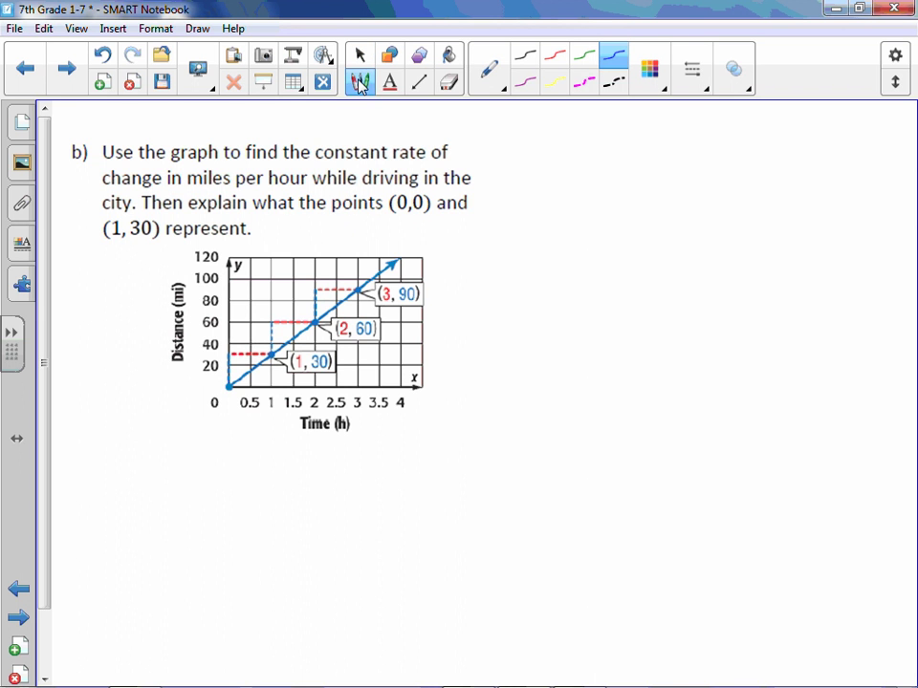
left_click_drag(554, 159, 552, 190)
mouse_move(565, 151)
left_mouse_down()
mouse_move(579, 190)
mouse_move(762, 178)
left_mouse_up()
left_click(605, 182)
left_click(750, 132)
left_click_drag(495, 202, 782, 197)
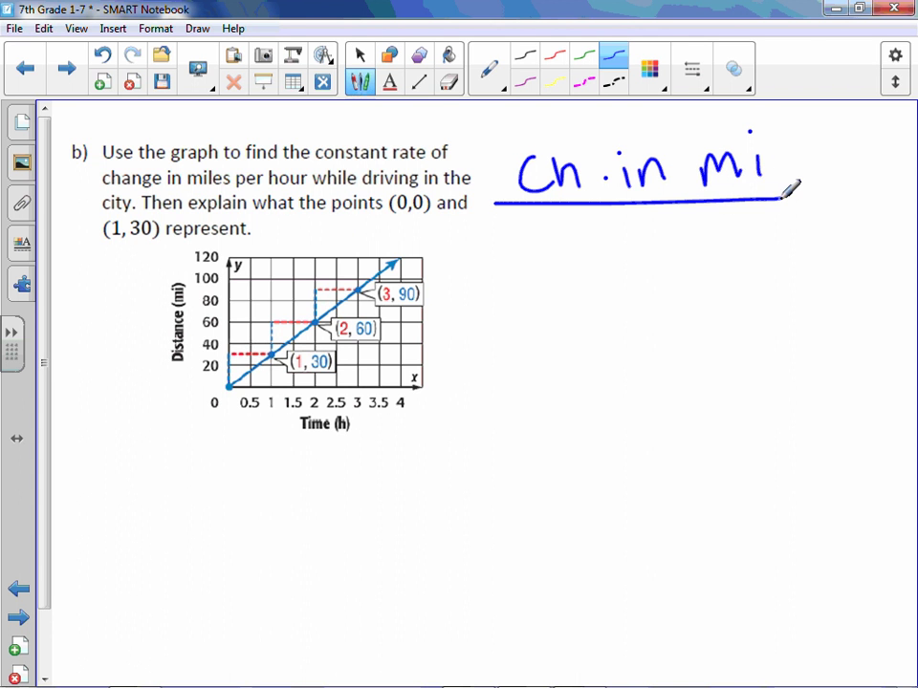
Write 'Ch. in hr' beneath the fraction bar.
mouse_move(543, 226)
left_mouse_down()
mouse_move(523, 243)
mouse_move(545, 251)
left_mouse_up()
mouse_move(558, 218)
left_mouse_down()
mouse_move(590, 239)
mouse_move(592, 253)
left_mouse_up()
left_click(605, 250)
left_click_drag(648, 239, 650, 250)
mouse_move(660, 237)
left_mouse_down()
mouse_move(669, 249)
mouse_move(690, 247)
left_mouse_up()
left_click_drag(734, 212, 732, 251)
left_click_drag(733, 239, 774, 250)
left_click_drag(775, 238, 795, 212)
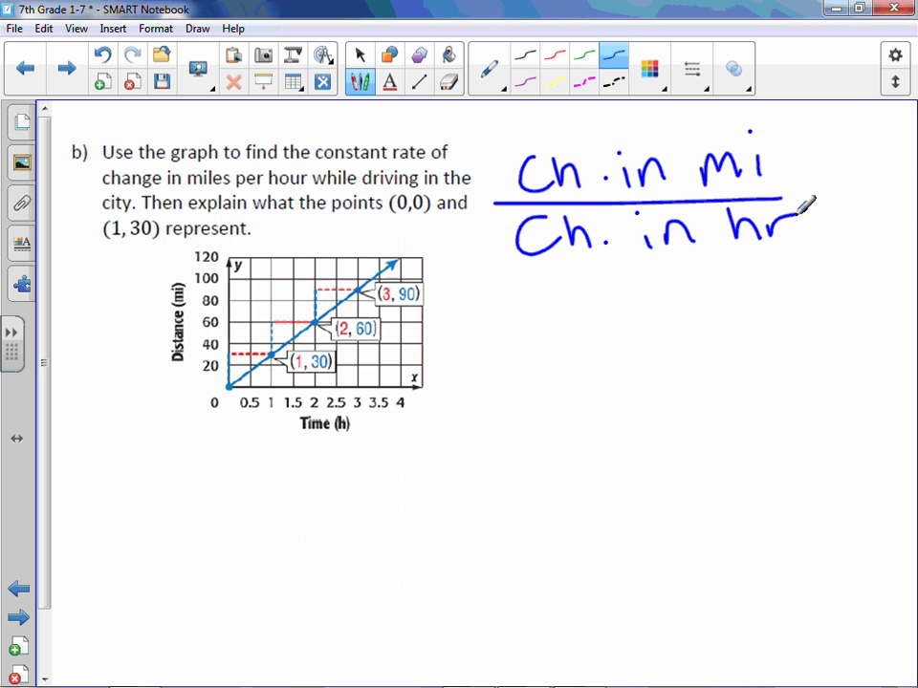
Highlight (1, 30) in green and trace a thin green step up to (2, 60), then return to the pen.
left_click(483, 81)
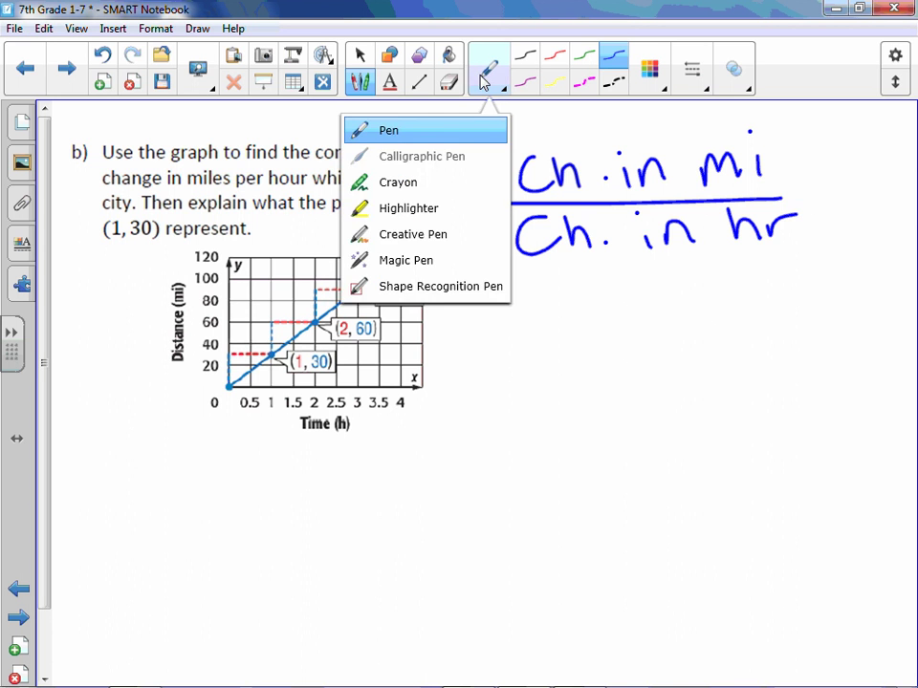
left_click(411, 207)
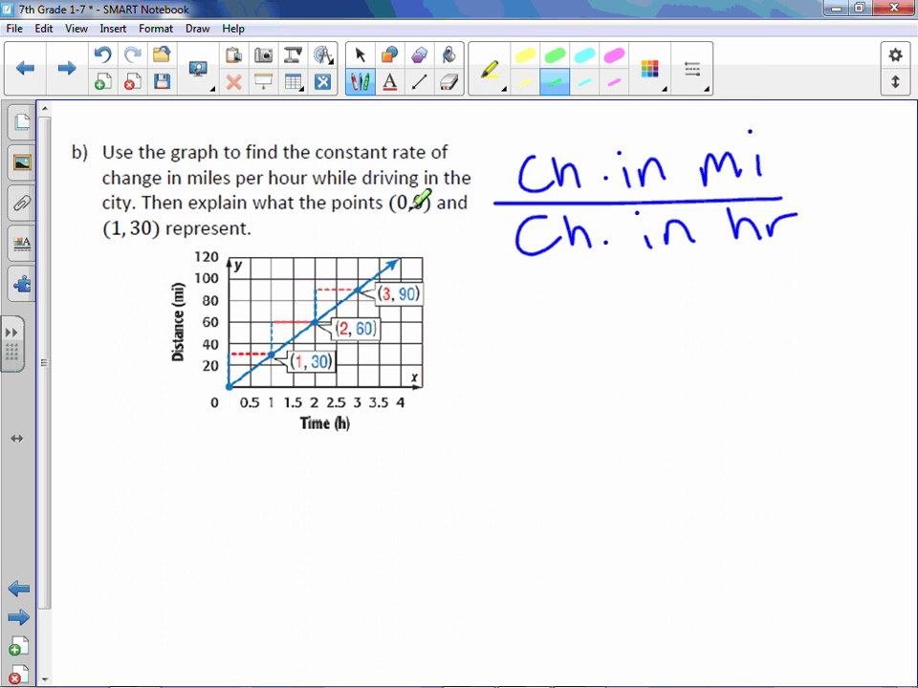
left_click(554, 56)
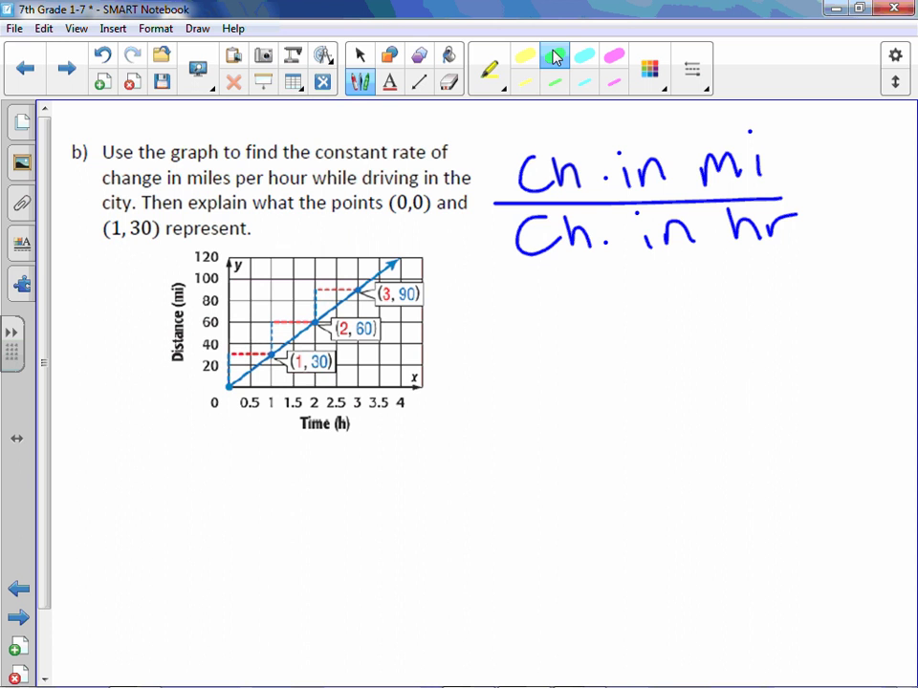
mouse_move(290, 361)
left_mouse_down()
mouse_move(333, 360)
mouse_move(382, 328)
left_mouse_up()
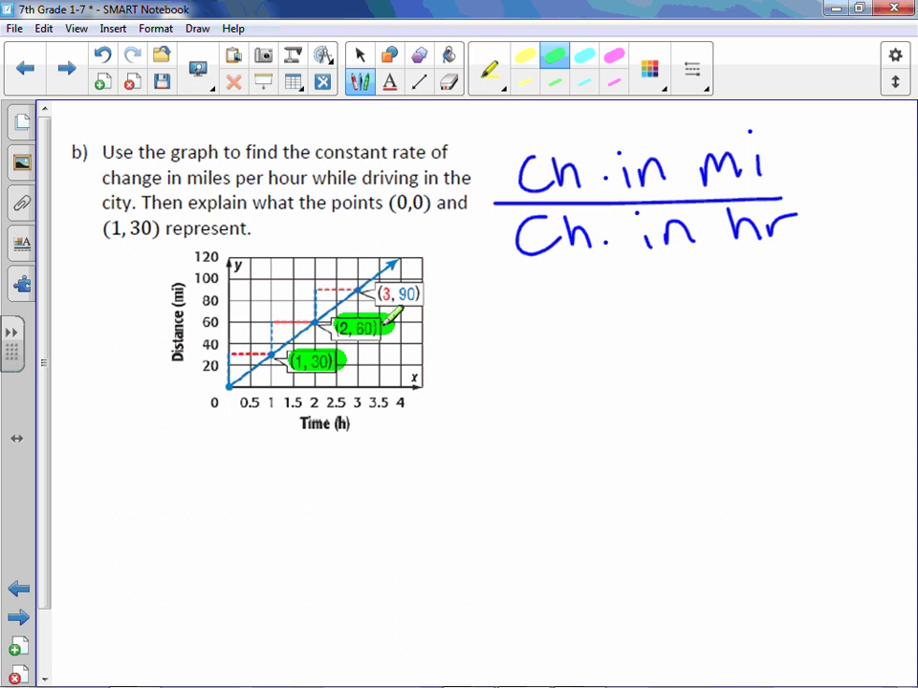
left_click(556, 84)
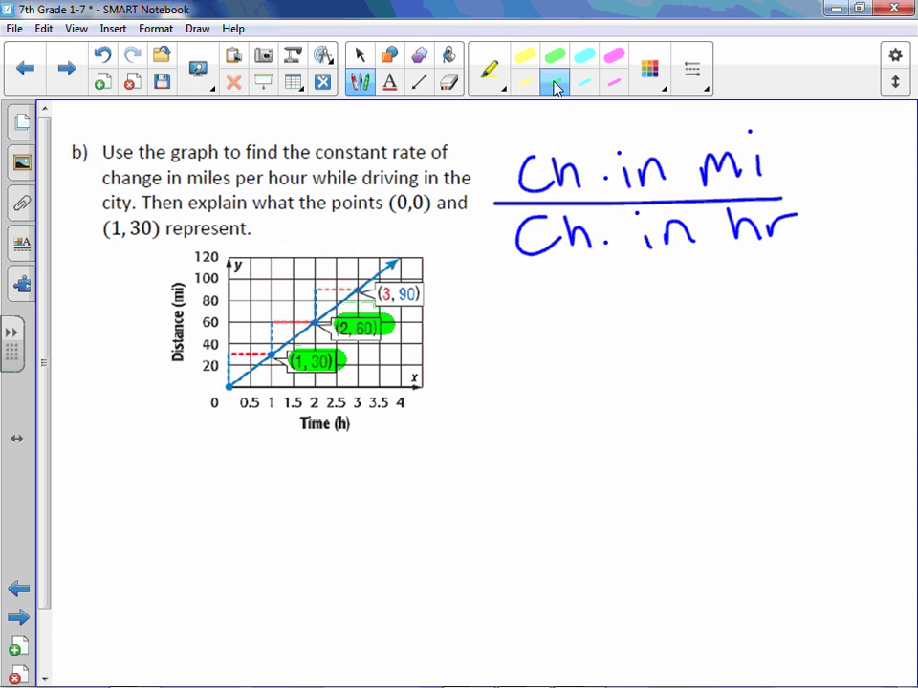
mouse_move(273, 346)
left_mouse_down()
mouse_move(272, 319)
mouse_move(320, 319)
left_mouse_up()
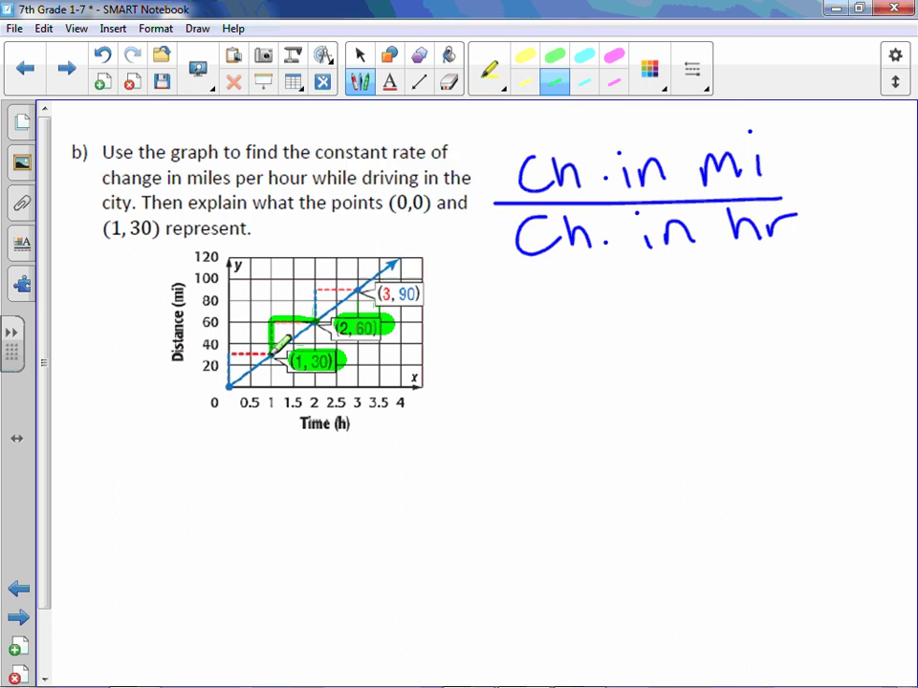
left_click(483, 89)
left_click(390, 130)
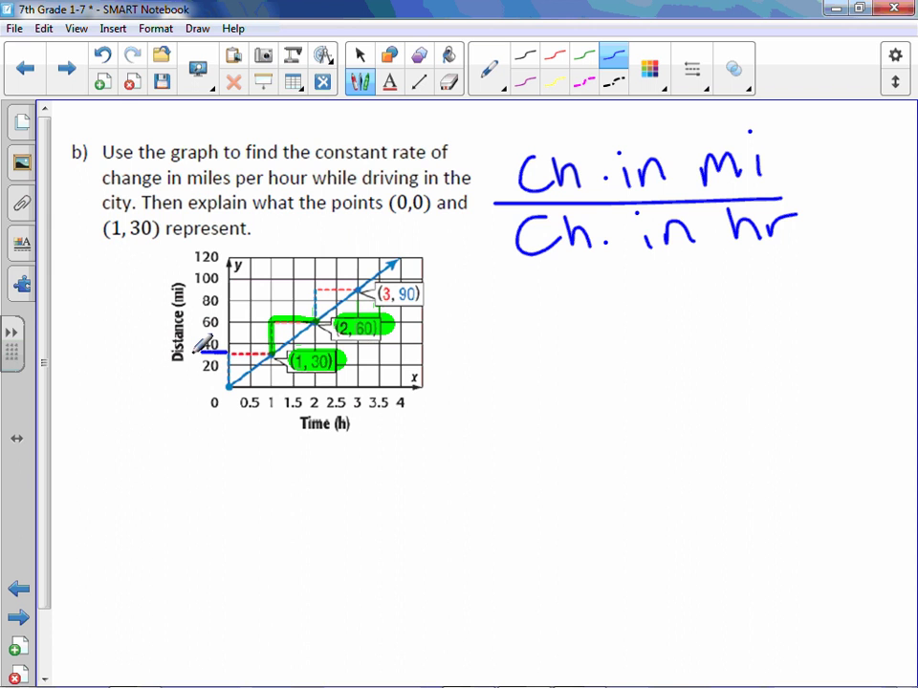
Mark 30 and 60 miles and 1 and 2 hours on the axes, and write 30 over 1.
left_click_drag(250, 354, 194, 354)
left_click_drag(188, 323, 221, 323)
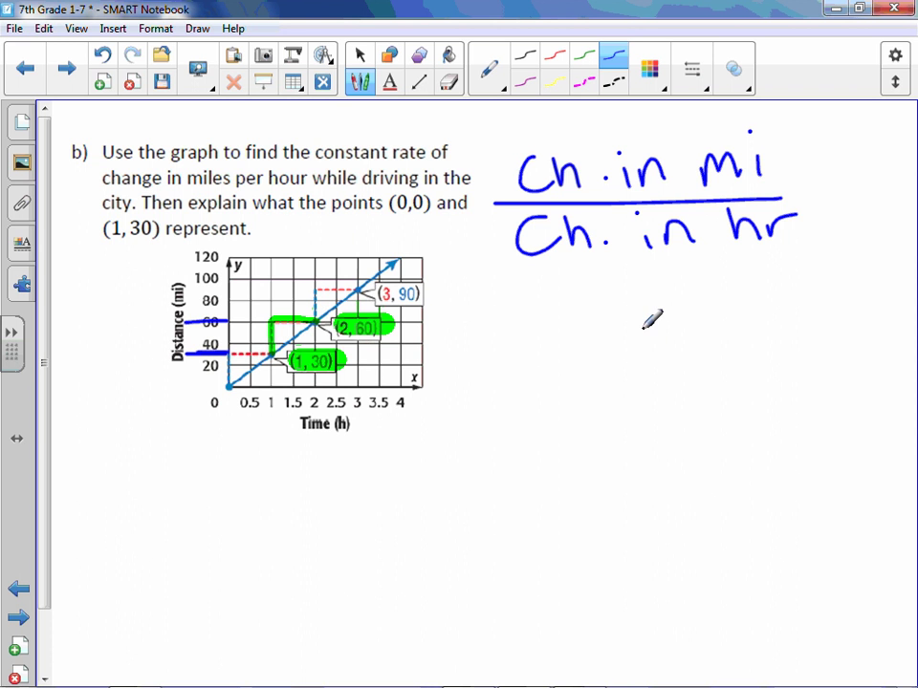
mouse_move(577, 304)
left_mouse_down()
mouse_move(619, 324)
mouse_move(626, 304)
left_mouse_up()
left_click_drag(562, 355, 663, 354)
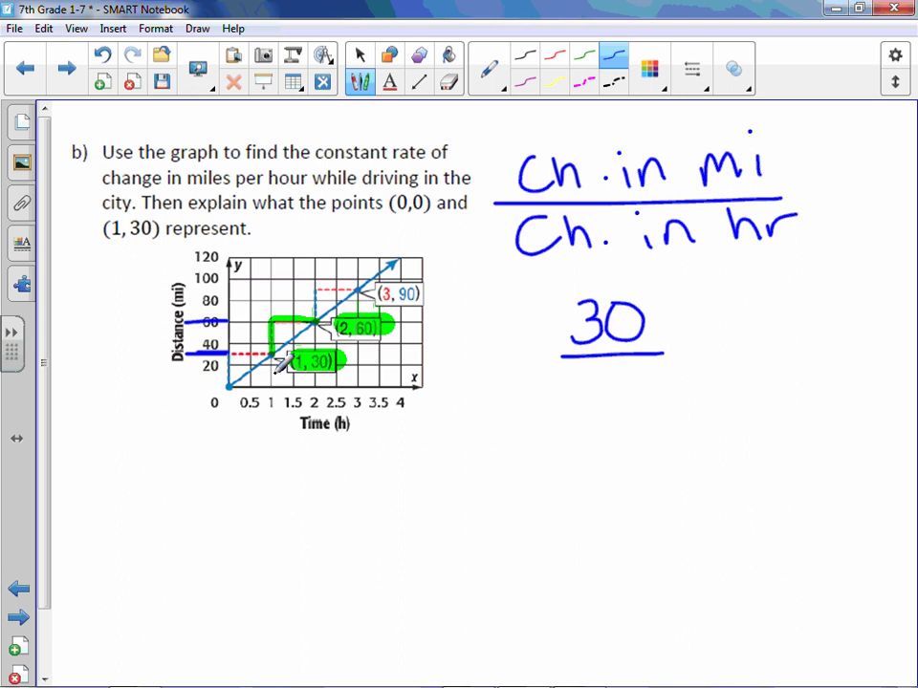
left_click_drag(272, 409, 272, 424)
mouse_move(313, 409)
left_mouse_down()
mouse_move(314, 428)
mouse_move(293, 444)
mouse_move(304, 435)
left_mouse_up()
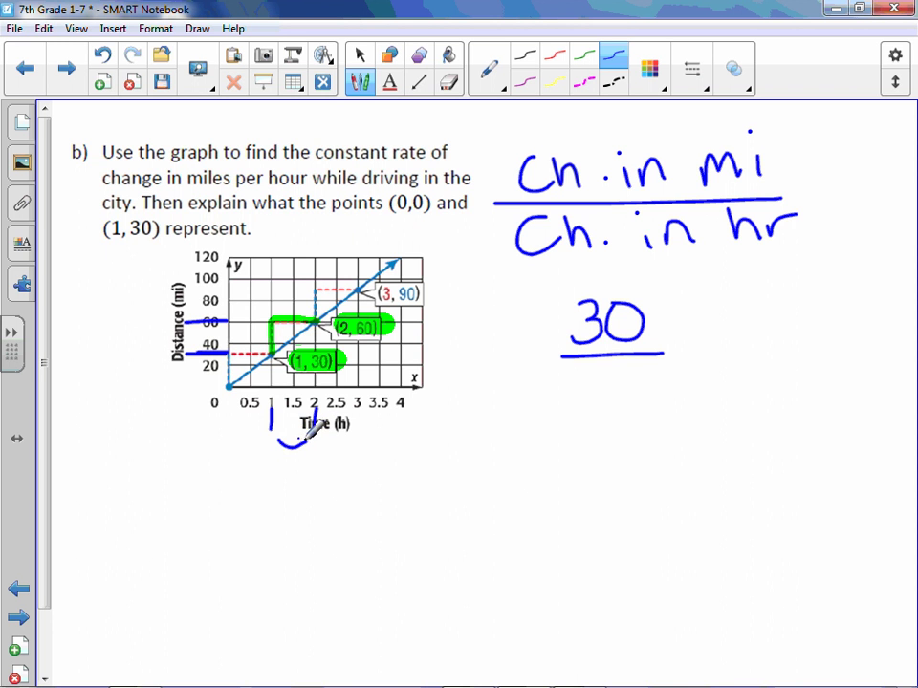
left_click_drag(608, 366, 608, 411)
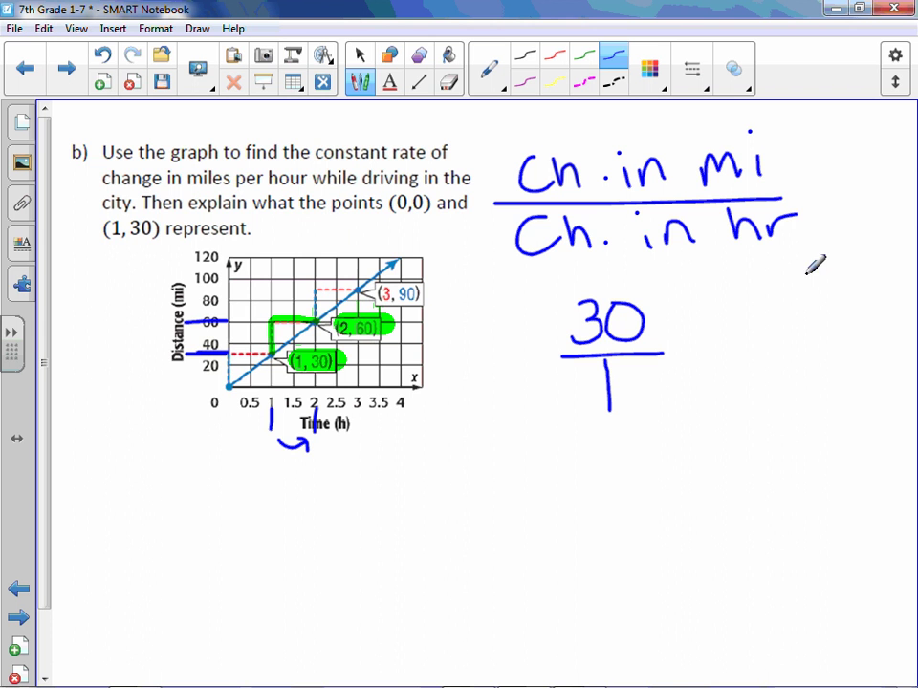
Complete 30/1 = 30 and write the boxed answer 30 mi/hr below it.
left_click_drag(682, 345, 715, 343)
left_click_drag(693, 365, 722, 363)
left_click_drag(760, 329, 762, 376)
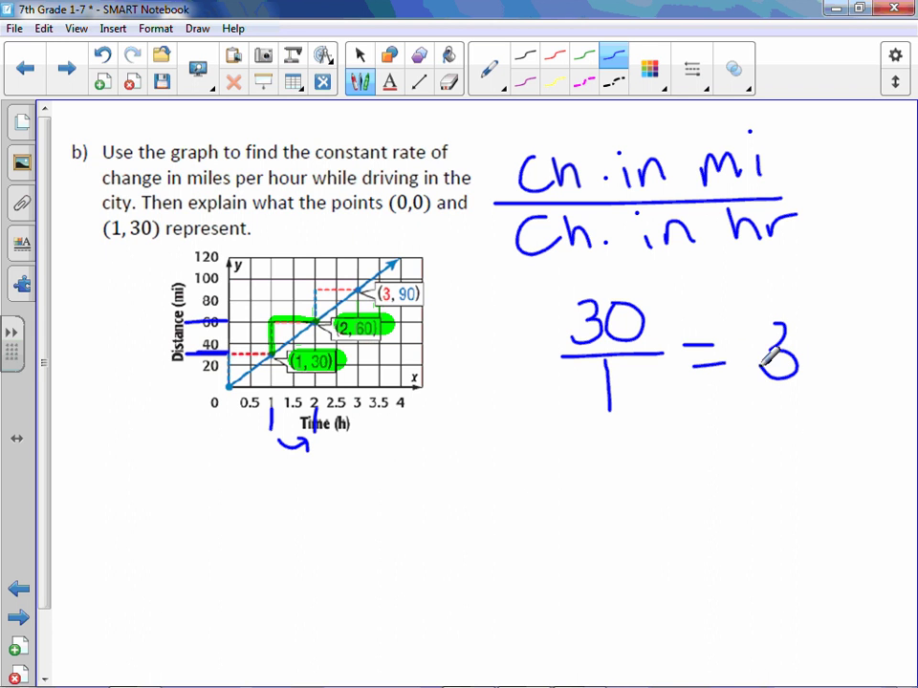
left_click_drag(820, 330, 830, 327)
mouse_move(460, 432)
left_mouse_down()
mouse_move(487, 433)
mouse_move(459, 471)
left_mouse_up()
left_click_drag(532, 443, 627, 475)
left_click_drag(710, 439, 697, 478)
mouse_move(721, 438)
left_mouse_down()
mouse_move(724, 476)
mouse_move(749, 475)
mouse_move(795, 441)
mouse_move(480, 504)
mouse_move(849, 478)
mouse_move(843, 408)
left_mouse_up()
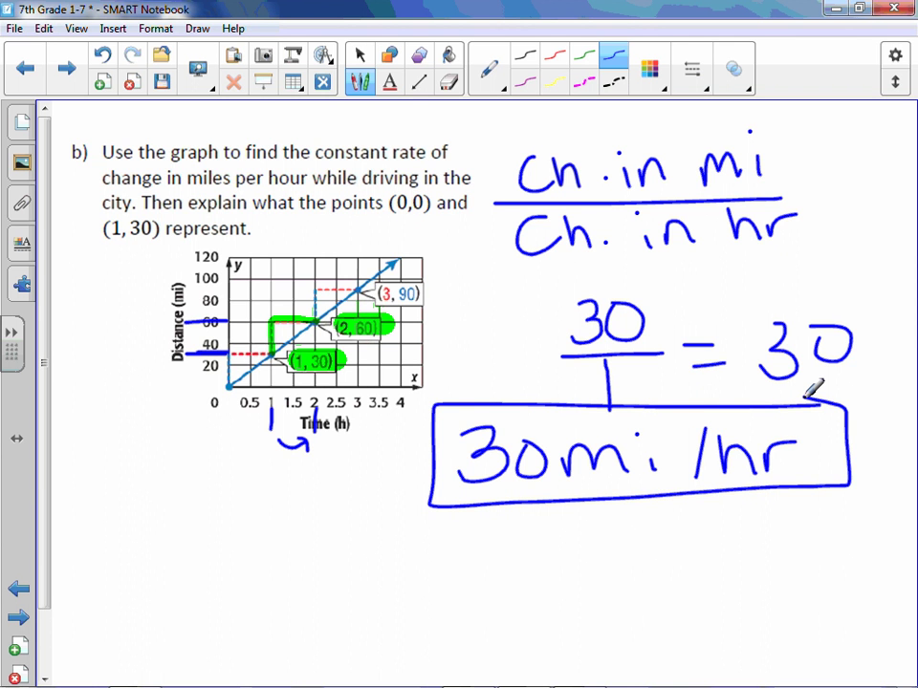
left_click(360, 54)
Lengthen the city-driving page with Extend Page, then scroll back up to the graph.
scroll(57, 508, "down", 2)
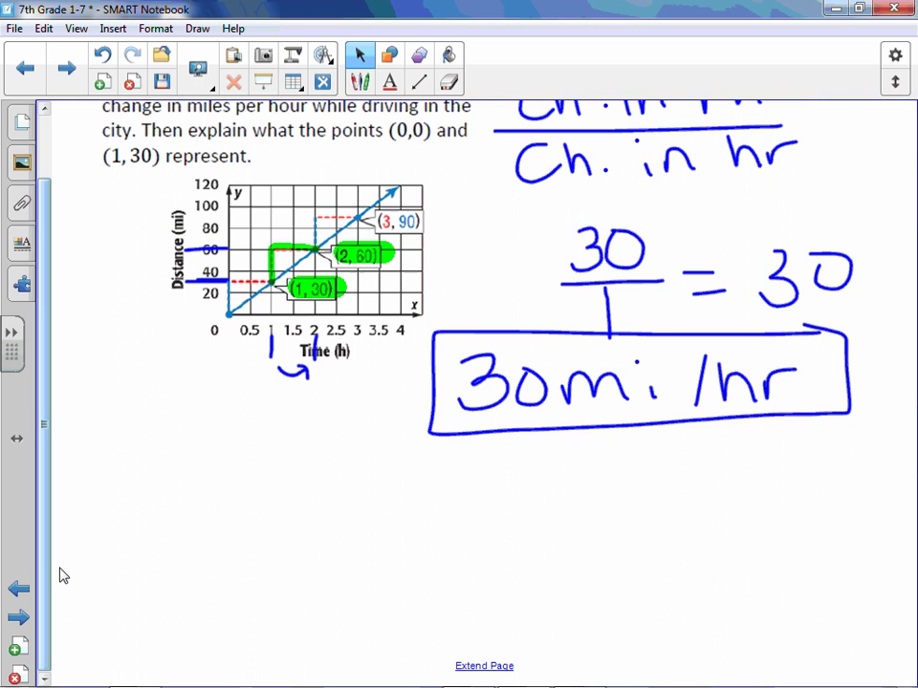
left_click(495, 668)
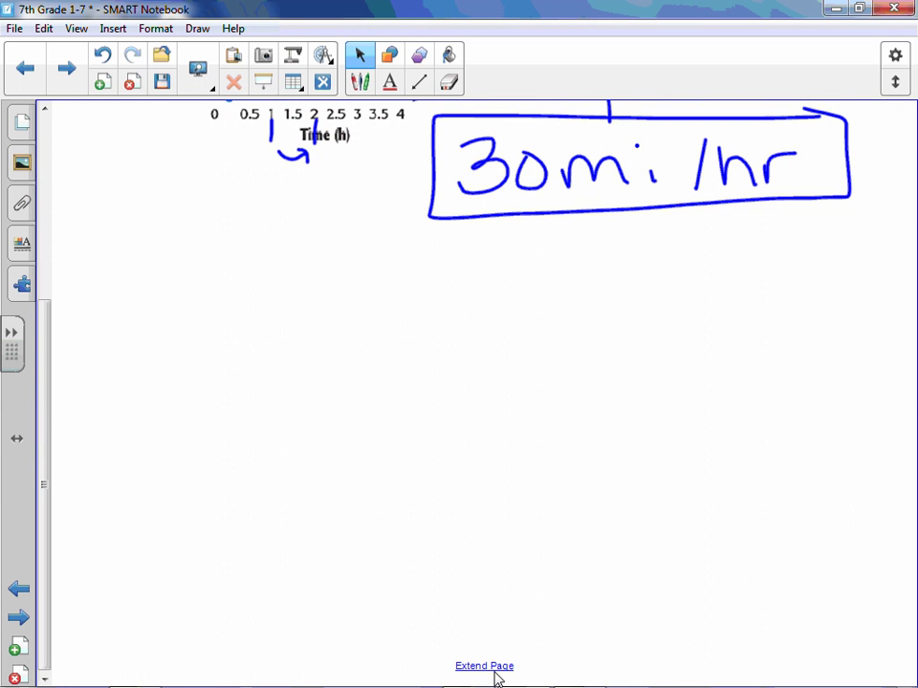
left_click_drag(49, 431, 45, 304)
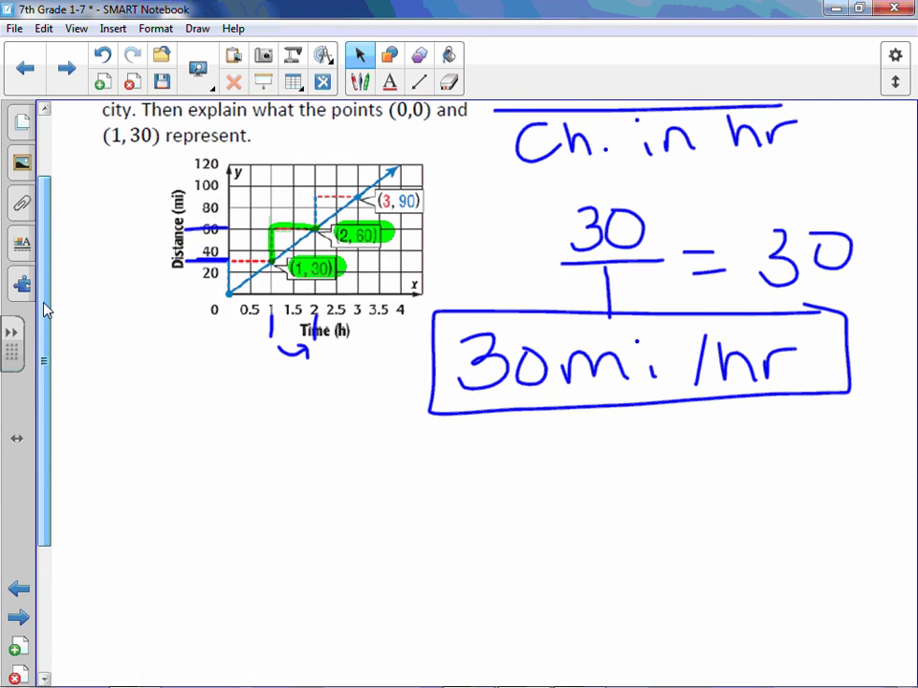
Type '(0,0) represents 0 miles traveled in 0 hours' and '(1,30) represents 30 miles traveled in 1 hour', then go to problem c.
left_click(111, 472)
type("(0,0) ")
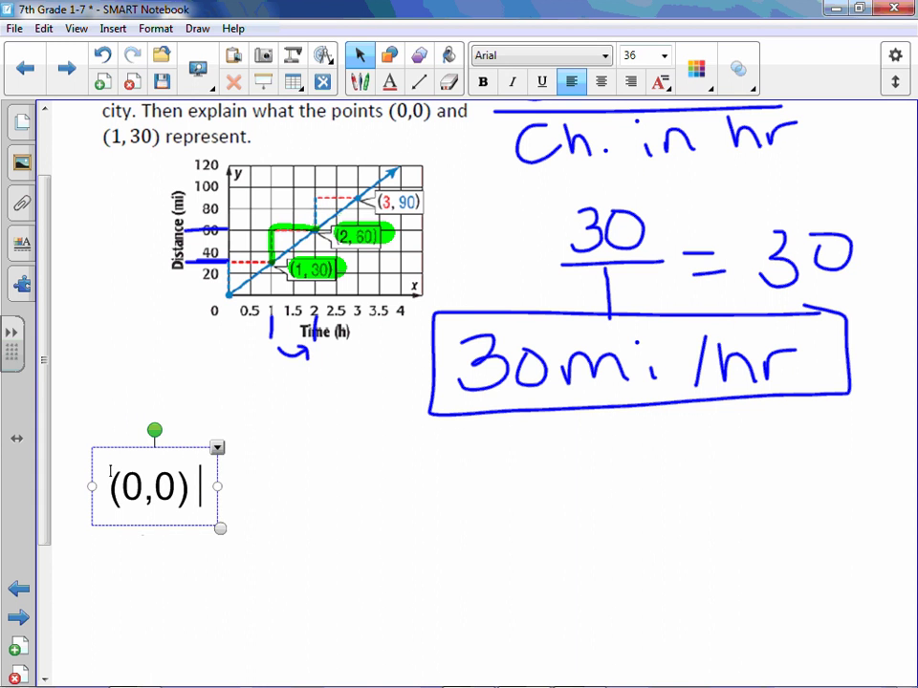
type("represents ")
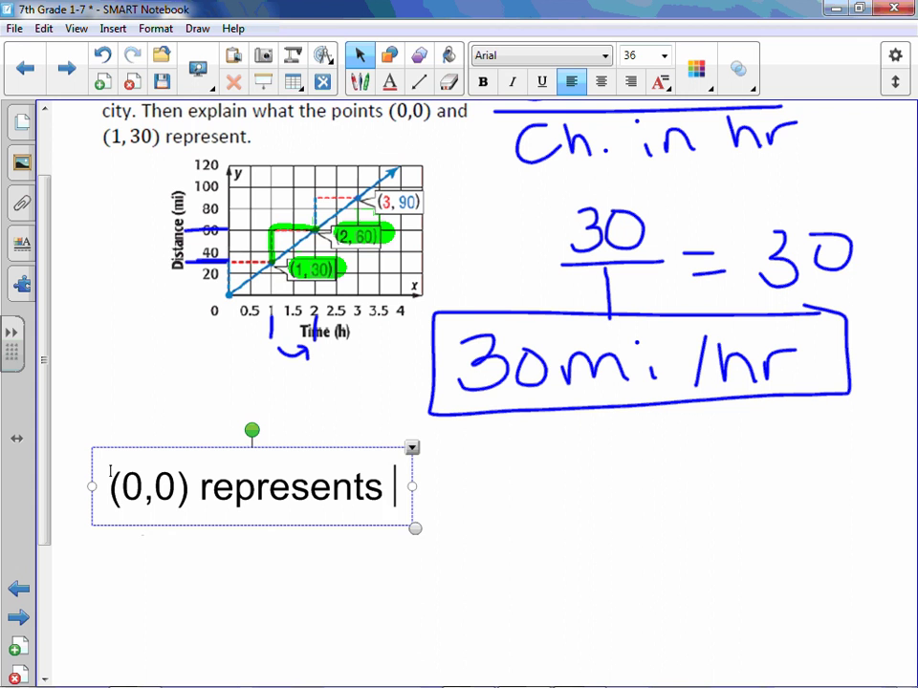
type("0 miles tra")
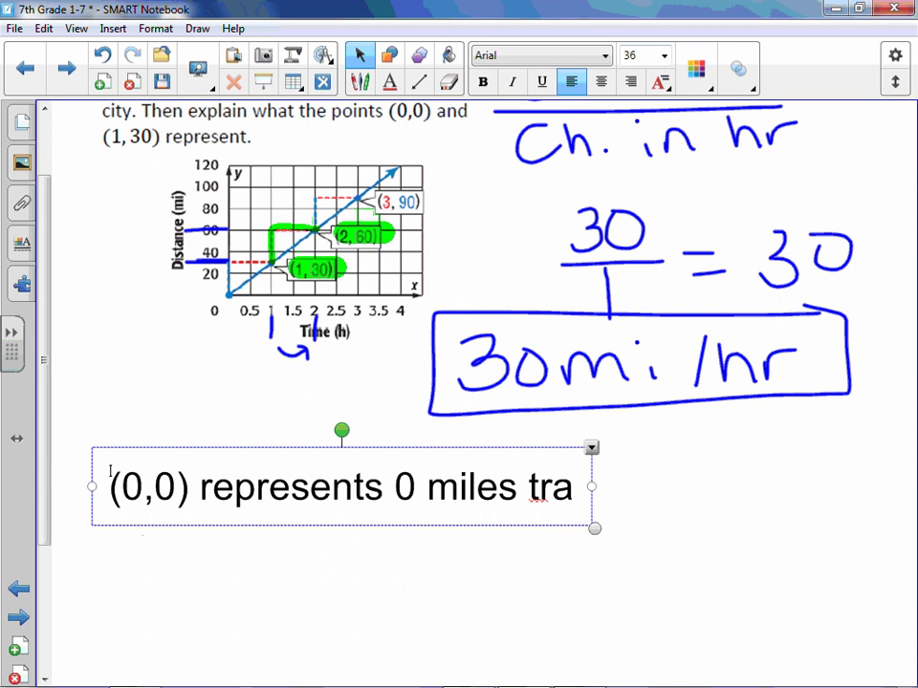
type("veled in 0 hours")
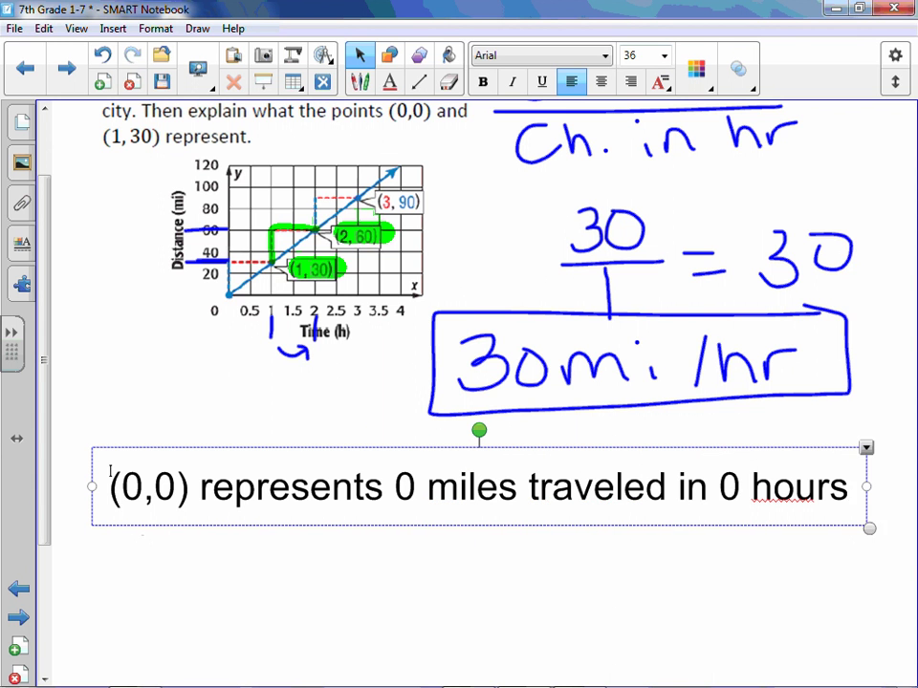
key("Return")
type("(1")
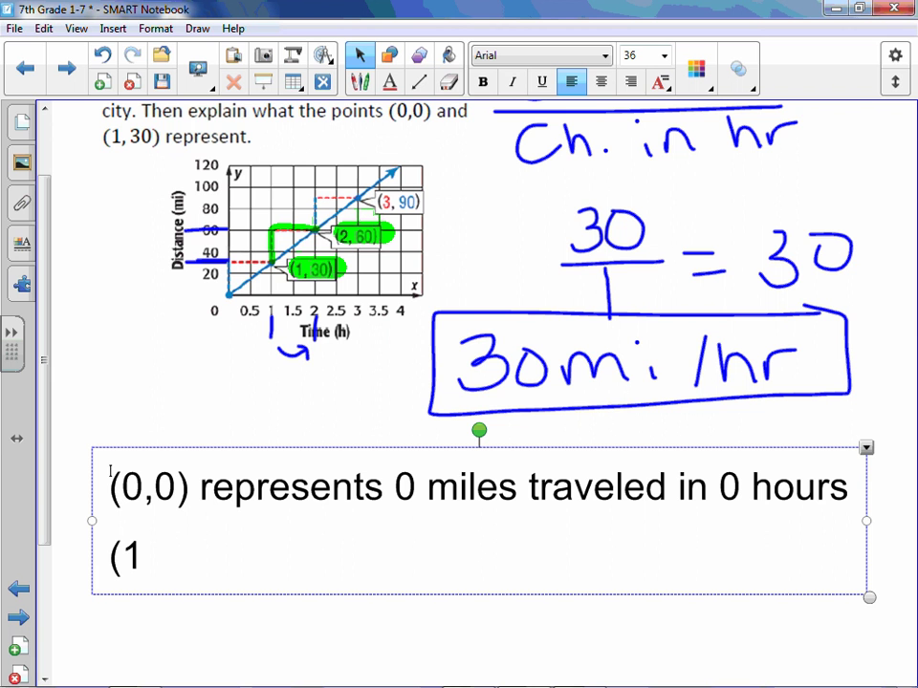
type(",30) r")
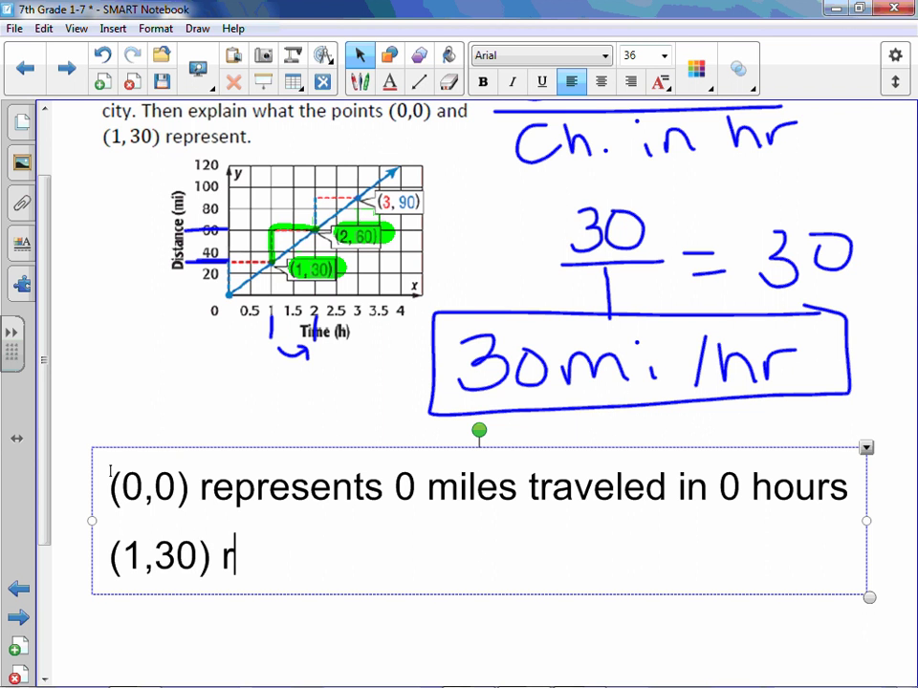
type("epresents")
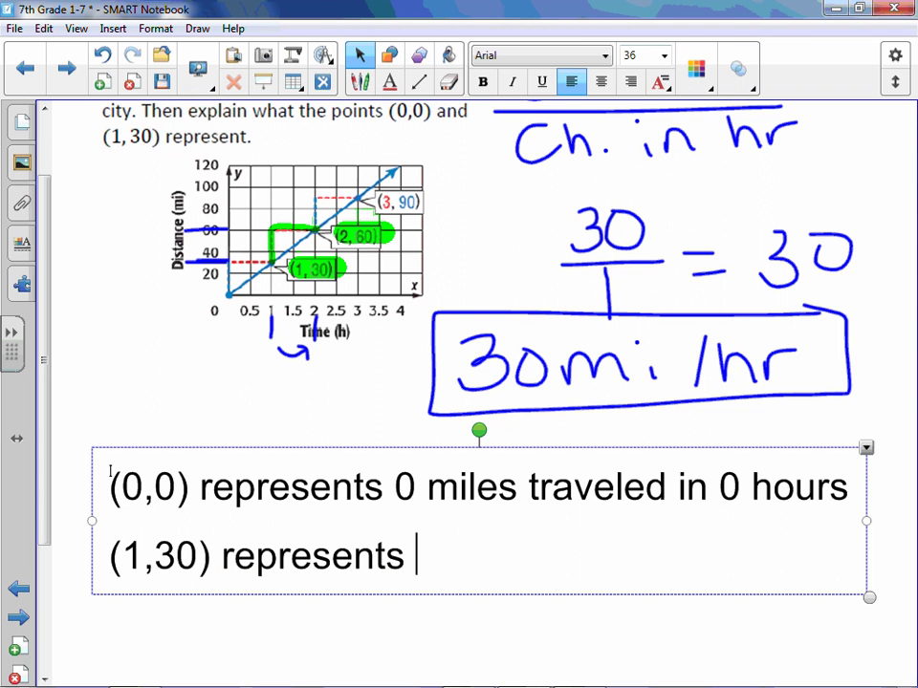
type(" 30 miles t")
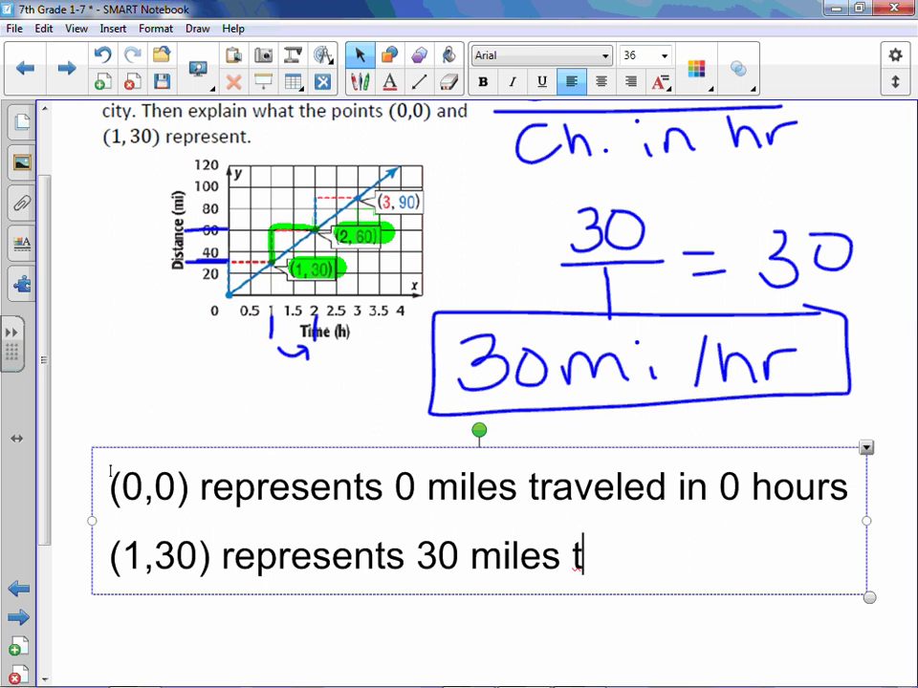
type("raveled in 1 hour")
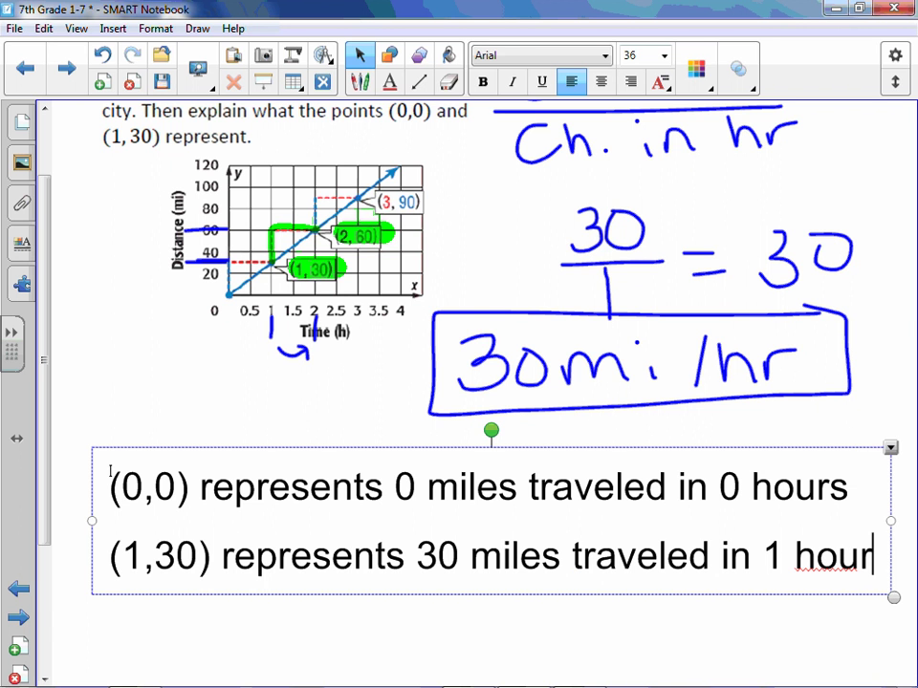
left_click(129, 407)
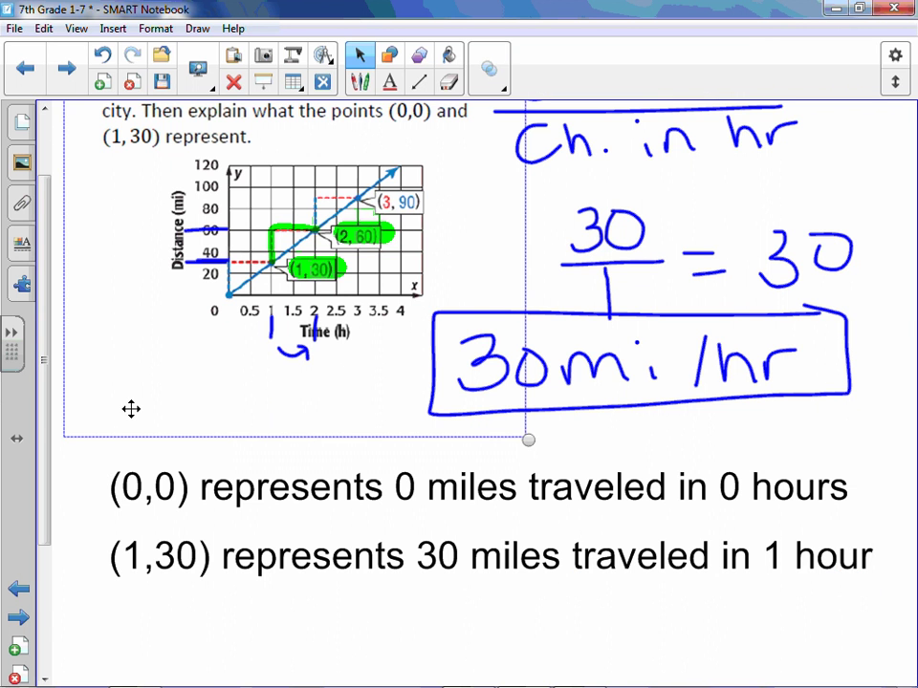
left_click(779, 648)
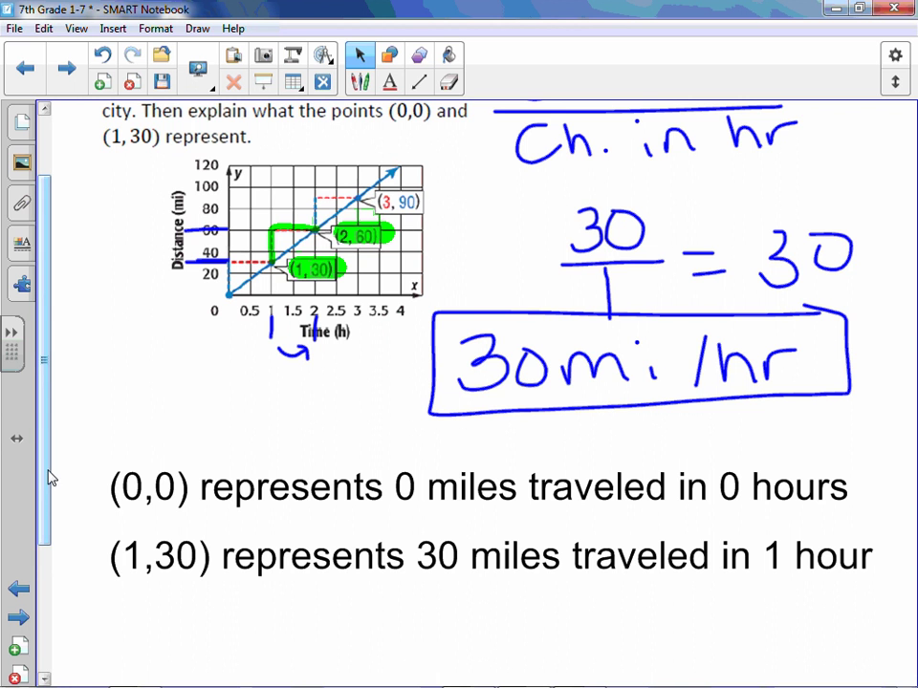
left_click(71, 86)
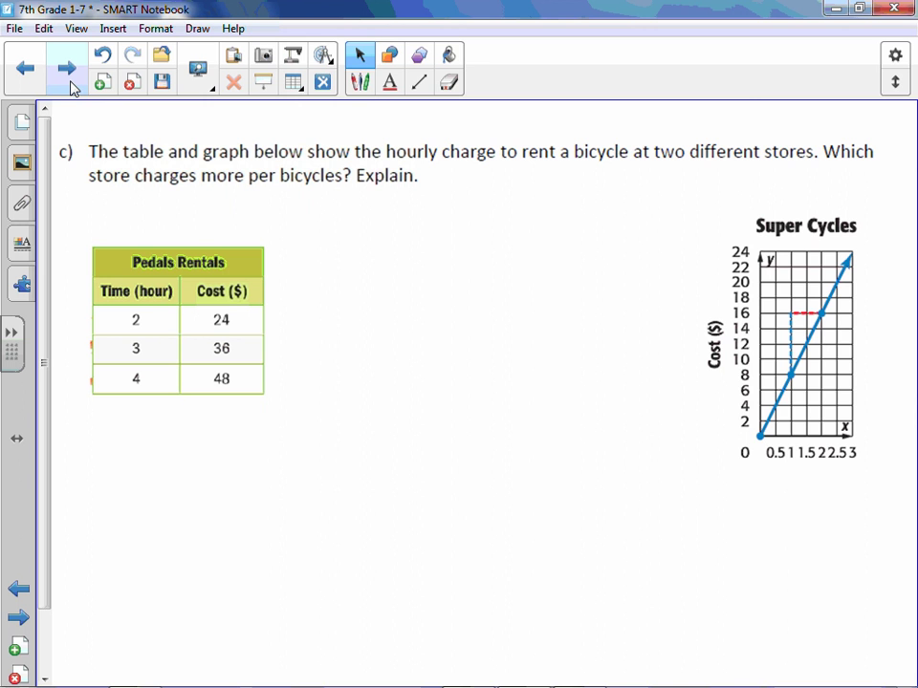
Select the pen with red ink.
left_click(360, 84)
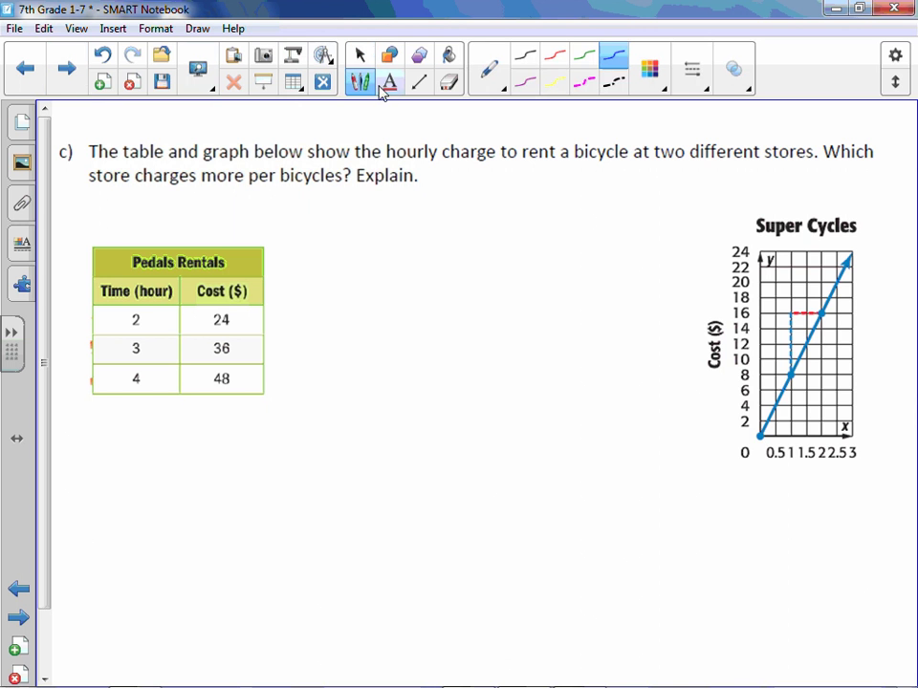
left_click(554, 58)
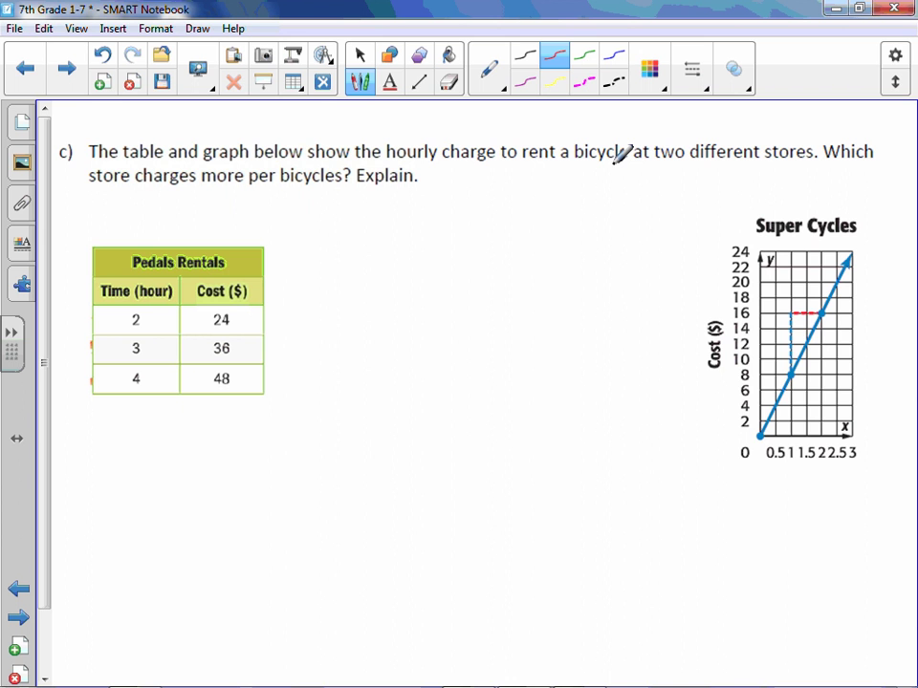
In red, write 'Cn. in cost' over 'Cn. in hr' and replace 'bicycles' with 'hr' in the question.
mouse_move(367, 209)
left_mouse_down()
mouse_move(386, 226)
mouse_move(453, 233)
mouse_move(529, 226)
mouse_move(545, 206)
mouse_move(575, 221)
mouse_move(606, 201)
left_mouse_up()
left_click_drag(368, 257, 601, 254)
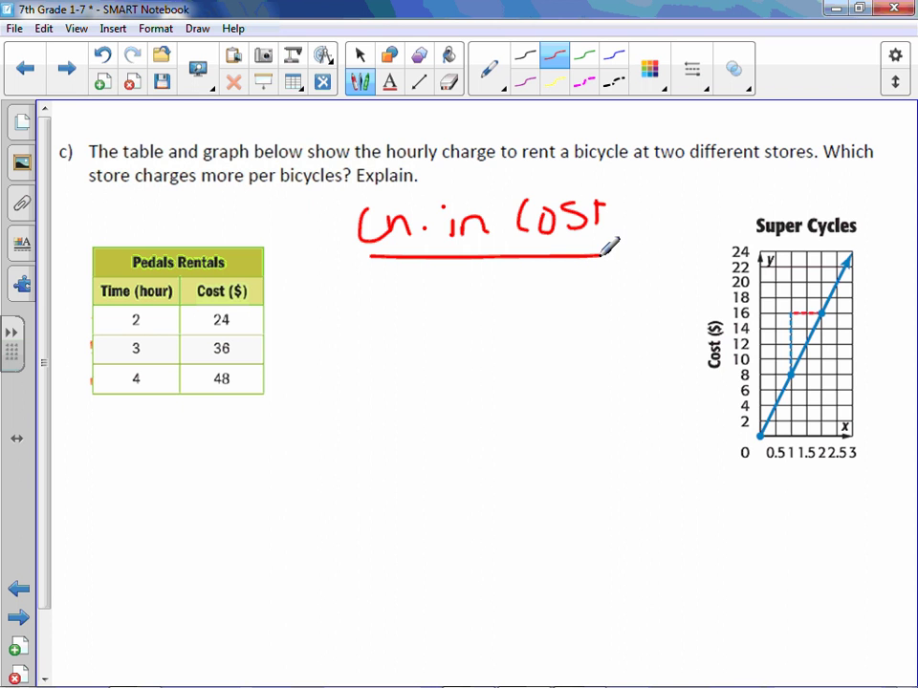
mouse_move(387, 274)
left_mouse_down()
mouse_move(434, 295)
mouse_move(579, 284)
mouse_move(602, 268)
left_mouse_up()
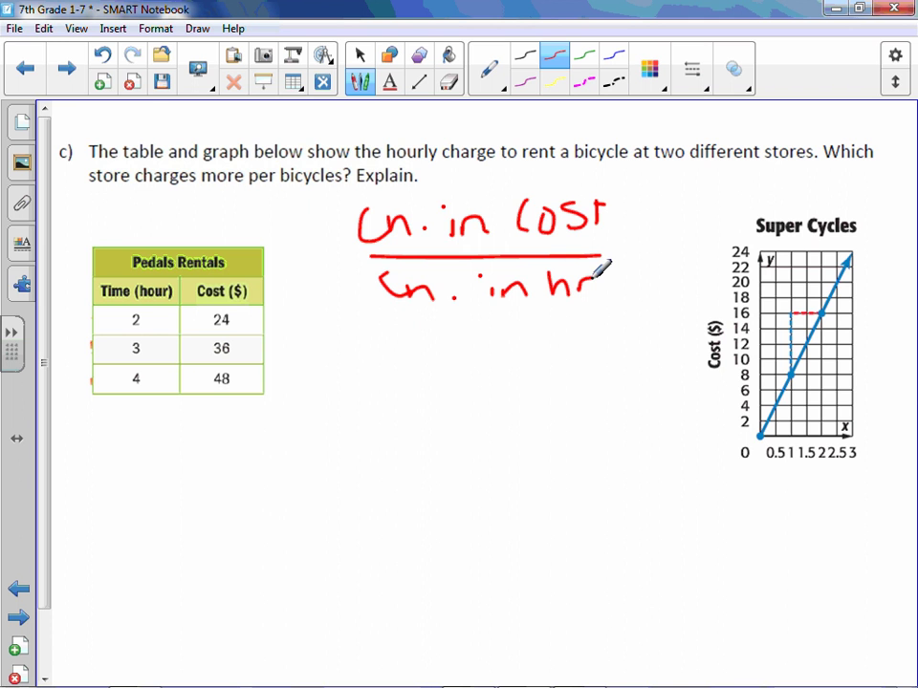
left_click_drag(290, 174, 345, 171)
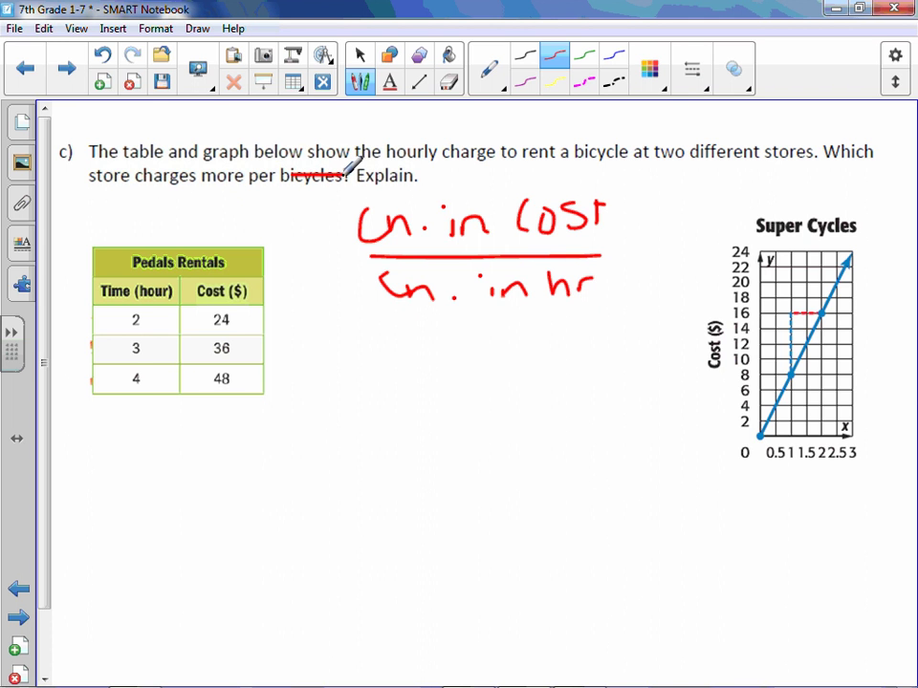
mouse_move(277, 183)
left_mouse_down()
mouse_move(277, 201)
mouse_move(313, 193)
left_mouse_up()
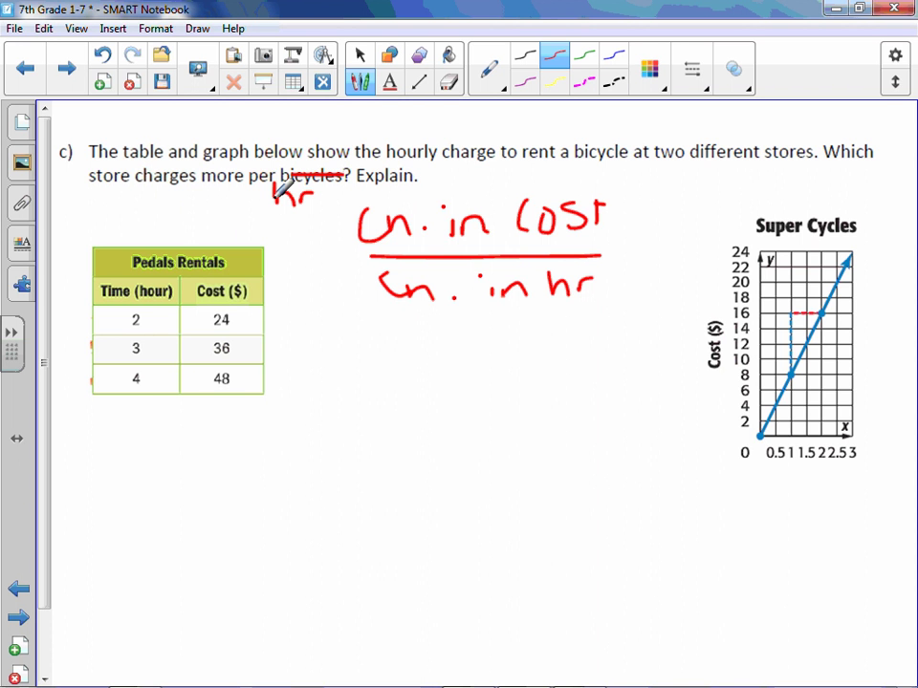
Mark the +12 cost and +1 hour differences beside the Pedals Rentals table.
mouse_move(264, 321)
left_mouse_down()
mouse_move(276, 328)
mouse_move(268, 328)
mouse_move(277, 353)
mouse_move(267, 369)
mouse_move(277, 375)
mouse_move(301, 340)
left_mouse_up()
mouse_move(293, 334)
left_mouse_down()
mouse_move(294, 348)
mouse_move(312, 340)
mouse_move(313, 348)
left_mouse_up()
left_click_drag(328, 334, 348, 348)
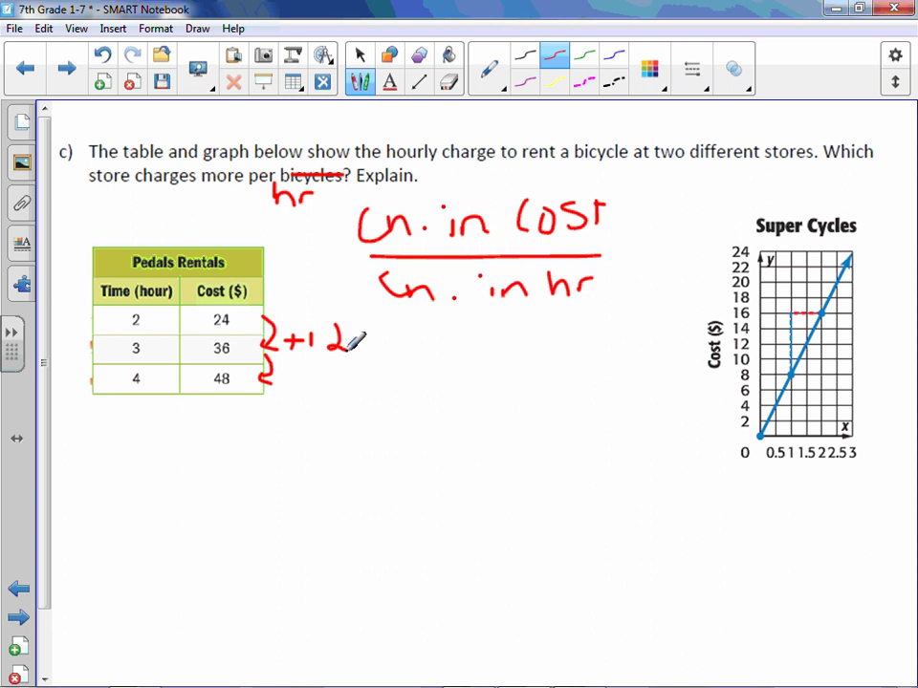
left_click_drag(99, 435, 99, 466)
left_click_drag(111, 440, 158, 474)
mouse_move(80, 323)
left_mouse_down()
mouse_move(76, 346)
mouse_move(97, 348)
mouse_move(89, 391)
left_mouse_up()
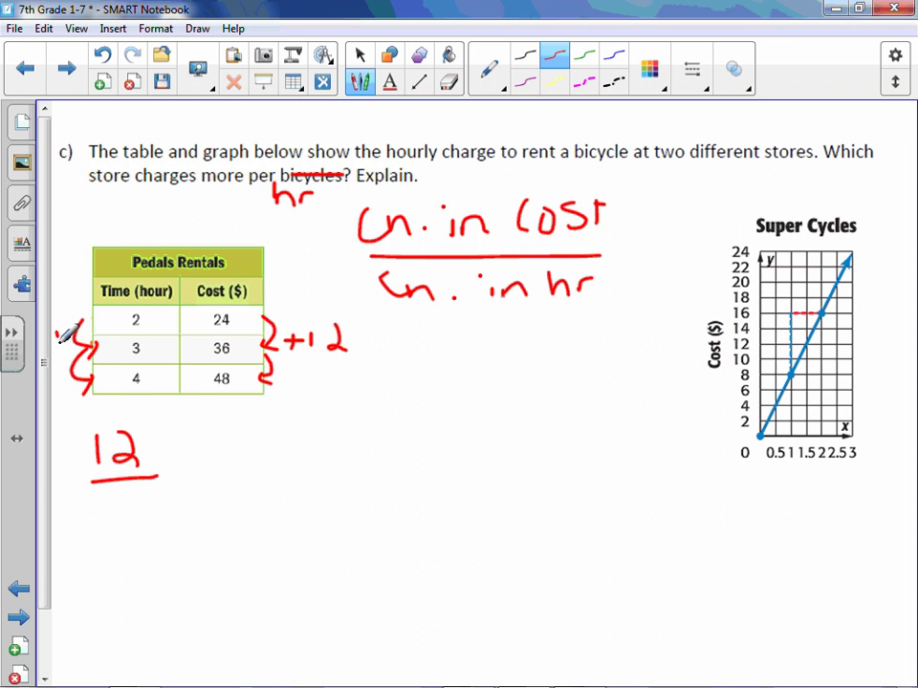
mouse_move(57, 334)
left_mouse_down()
mouse_move(69, 335)
mouse_move(63, 342)
left_mouse_up()
Write 1 under the 12 and complete the rate 12/1 = $12/hr.
left_click_drag(126, 505, 131, 531)
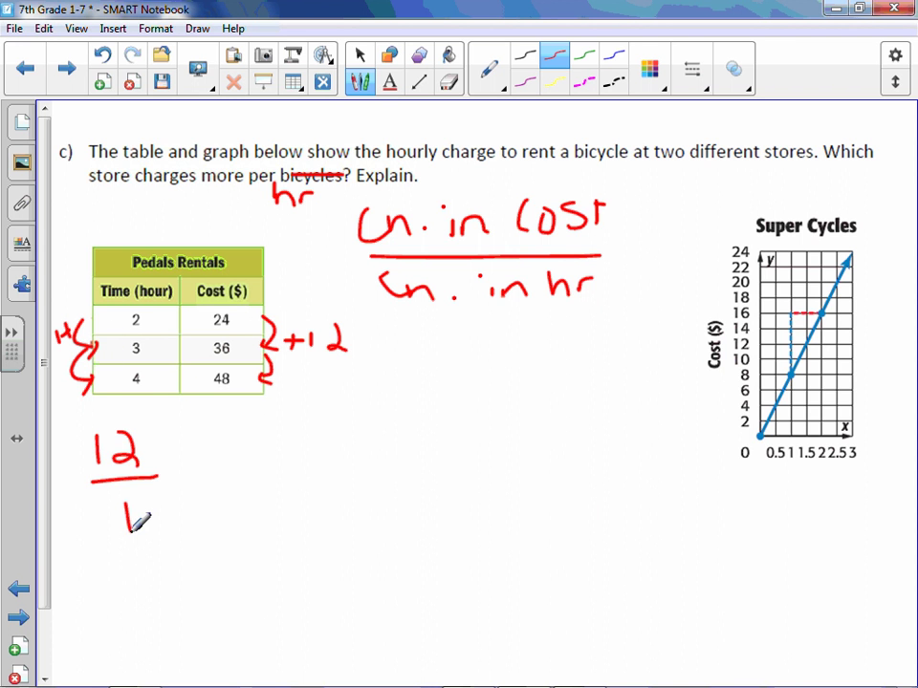
left_click_drag(182, 466, 195, 464)
mouse_move(184, 484)
left_mouse_down()
mouse_move(224, 457)
mouse_move(226, 490)
left_mouse_up()
mouse_move(253, 457)
left_mouse_down()
mouse_move(253, 489)
mouse_move(332, 487)
left_mouse_up()
mouse_move(334, 475)
left_mouse_down()
mouse_move(359, 488)
mouse_move(391, 464)
left_mouse_up()
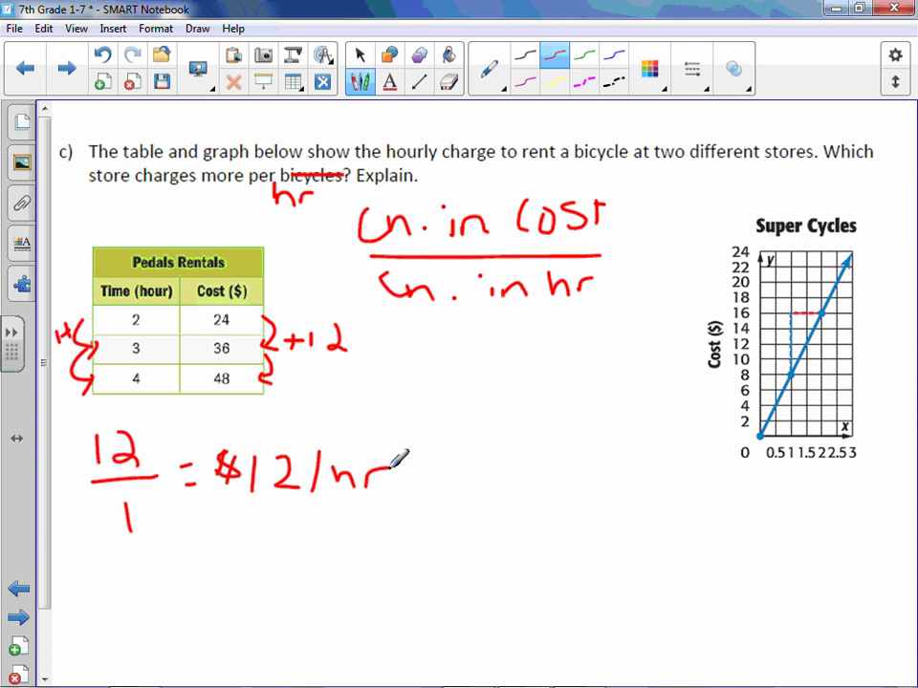
left_click(587, 55)
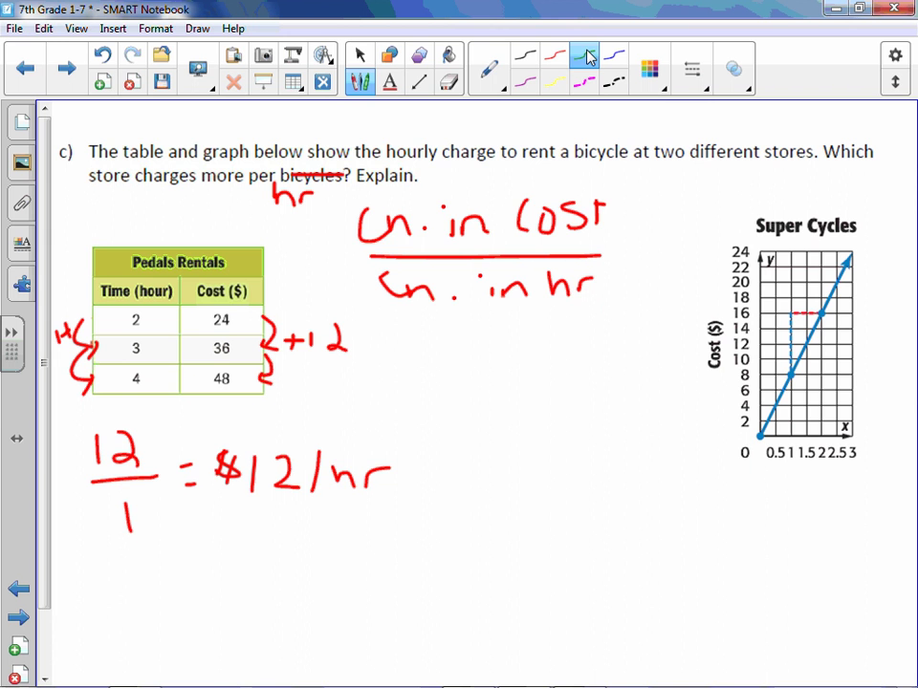
Highlight the rise-and-run triangle on the Super Cycles graph with the highlighter.
left_click(492, 73)
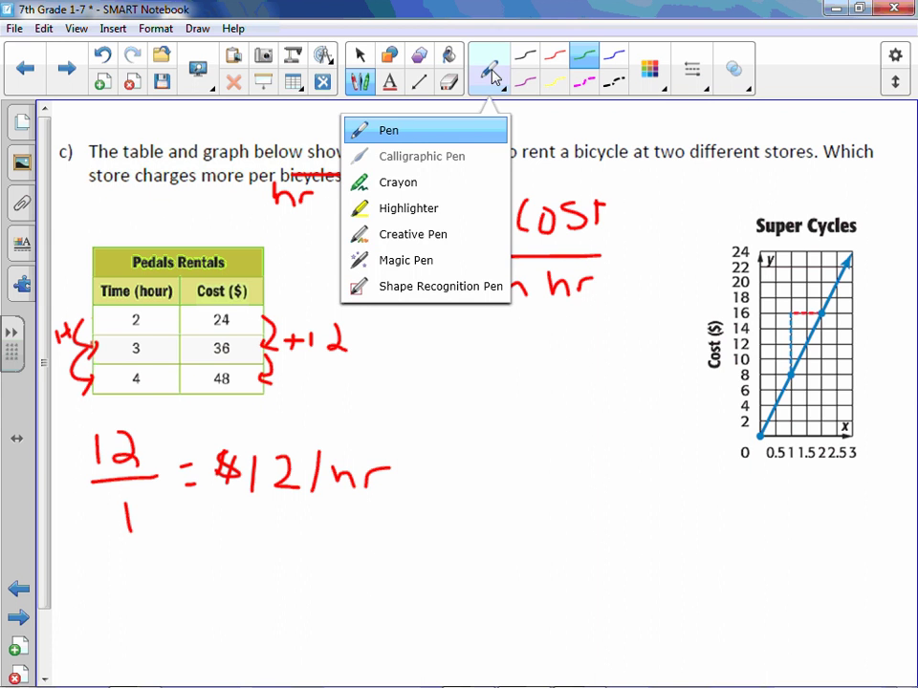
left_click(421, 184)
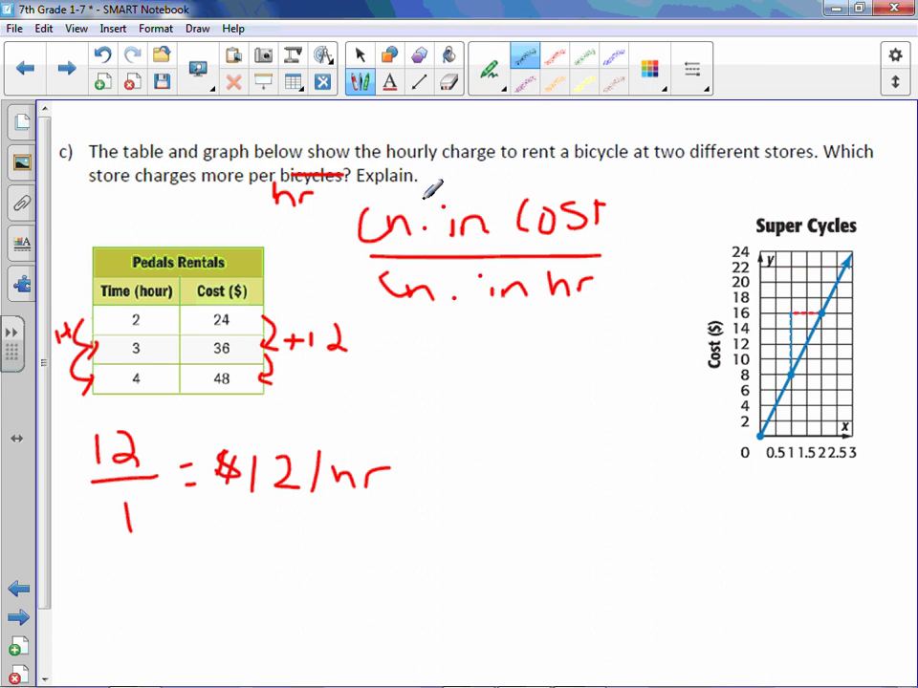
left_click(492, 74)
left_click(427, 210)
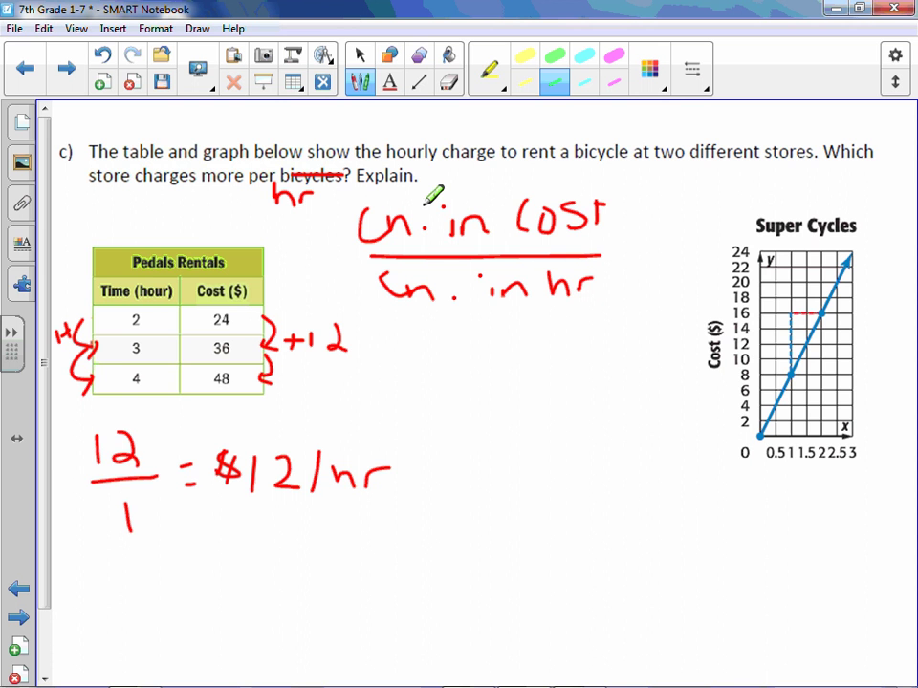
mouse_move(793, 368)
left_mouse_down()
mouse_move(796, 307)
mouse_move(830, 307)
mouse_move(798, 304)
left_mouse_up()
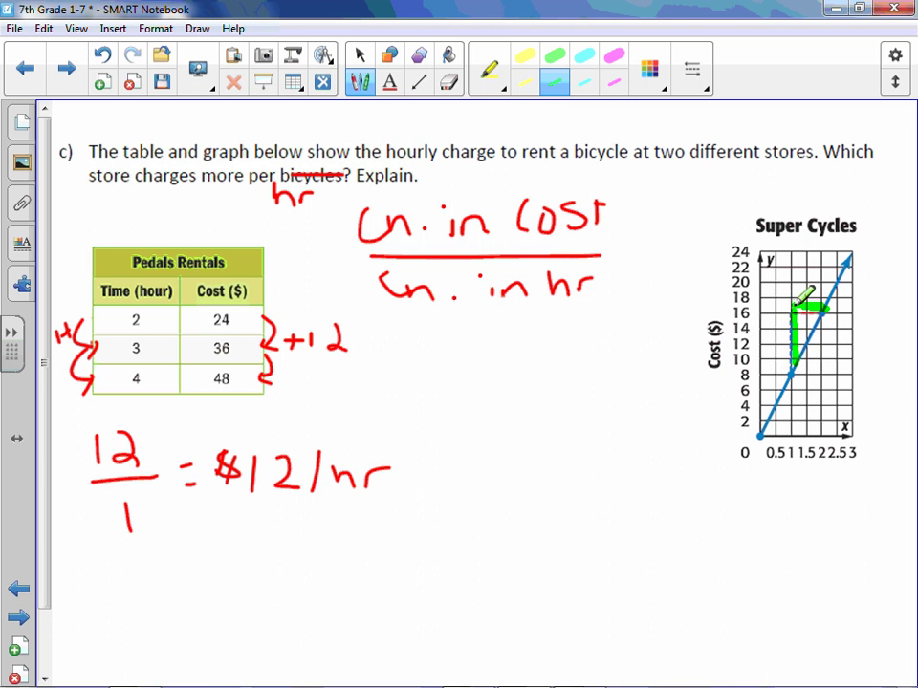
With the regular pen, mark 8 and 16 on the cost axis and bracket the change.
left_click(494, 65)
left_click(416, 127)
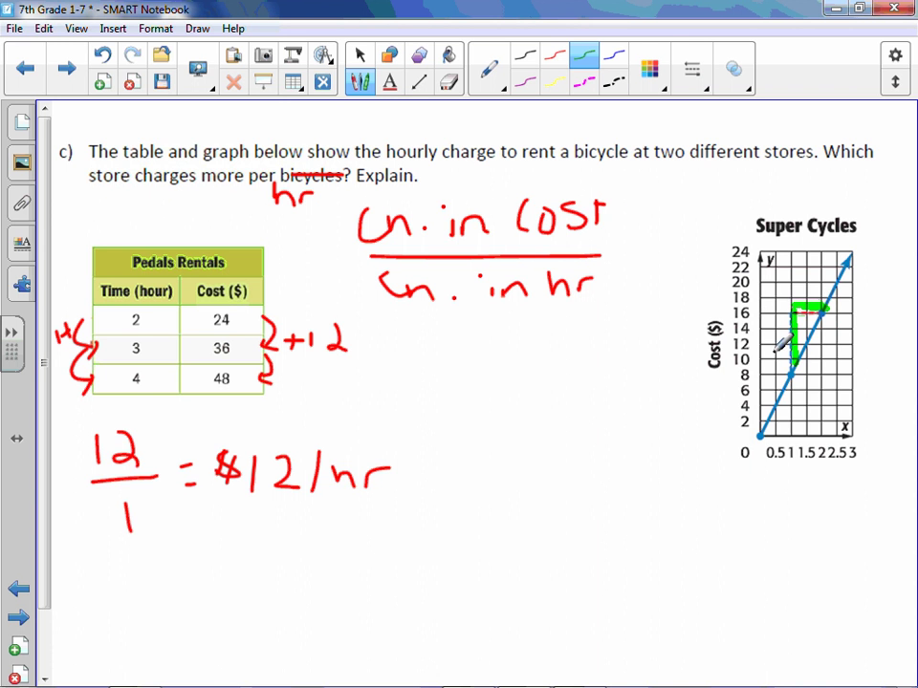
left_click_drag(755, 374, 733, 374)
left_click_drag(764, 313, 724, 313)
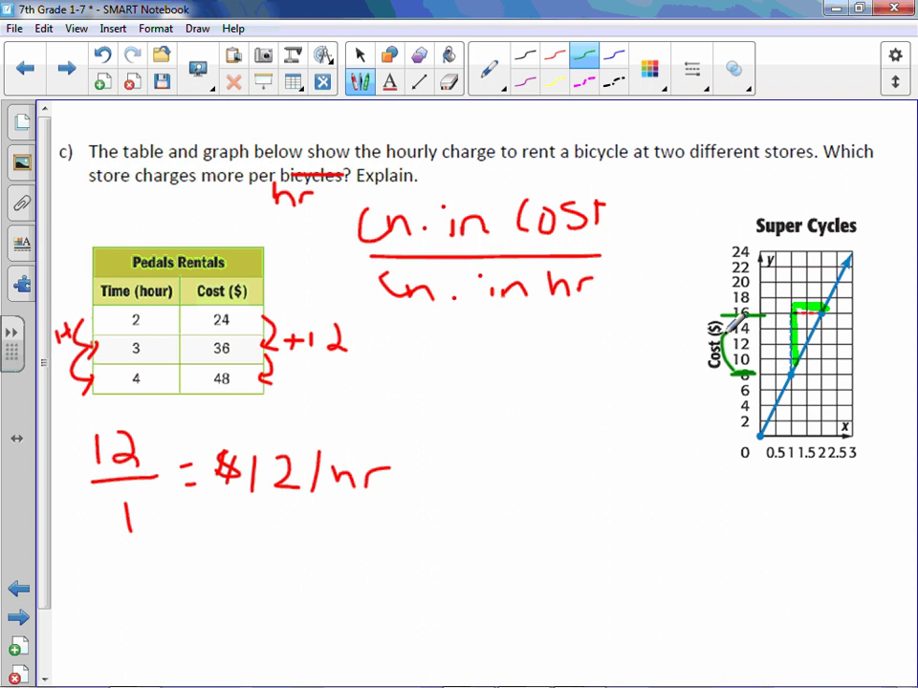
left_click_drag(751, 372, 736, 327)
Write 8/1 = $8/hr below the graph, marking the one-hour step on the time axis.
mouse_move(723, 485)
left_mouse_down()
mouse_move(713, 517)
mouse_move(722, 485)
left_mouse_up()
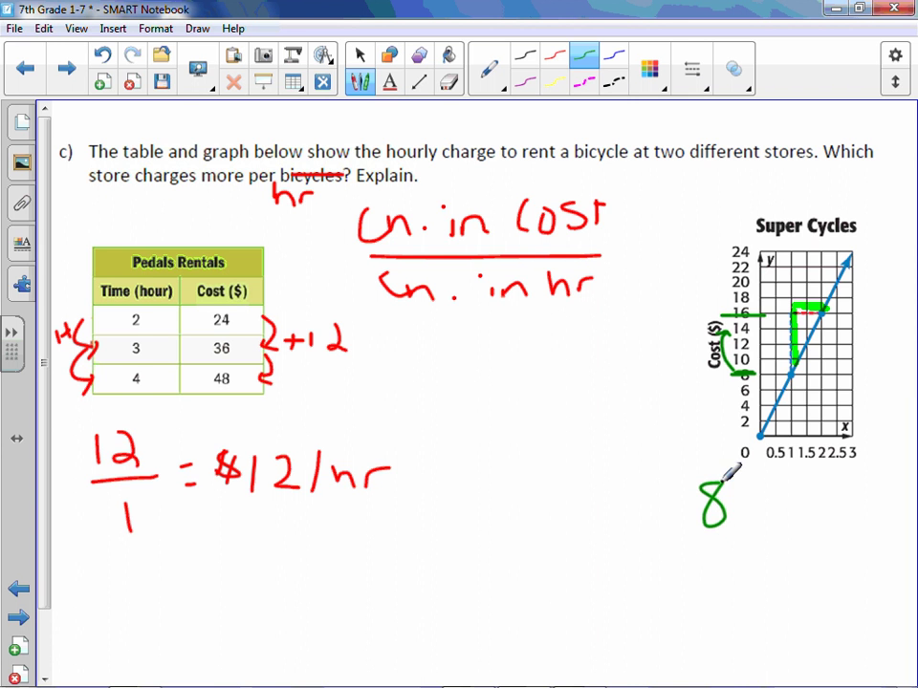
left_click_drag(682, 539, 755, 533)
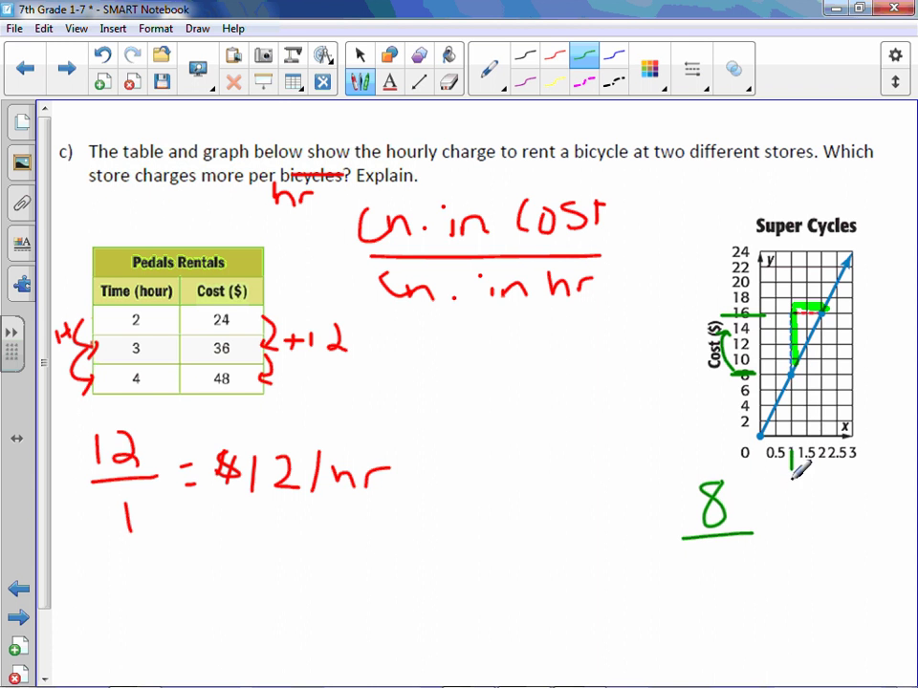
mouse_move(792, 457)
left_mouse_down()
mouse_move(792, 478)
mouse_move(820, 478)
mouse_move(802, 495)
mouse_move(820, 490)
left_mouse_up()
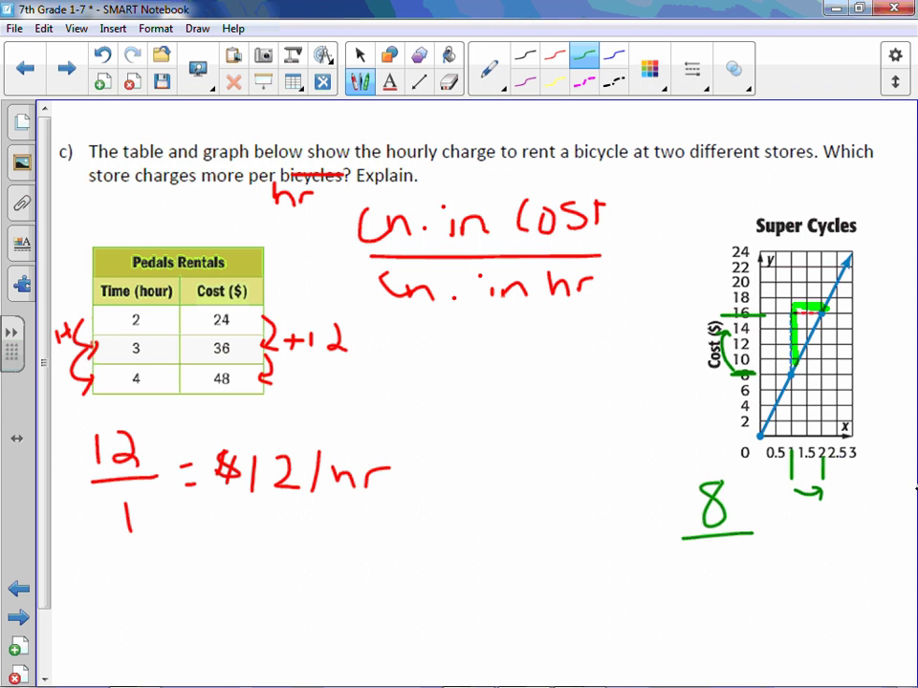
left_click_drag(716, 558, 728, 590)
left_click_drag(767, 542, 776, 539)
mouse_move(774, 530)
left_mouse_down()
mouse_move(804, 541)
mouse_move(829, 524)
mouse_move(889, 537)
mouse_move(914, 514)
left_mouse_up()
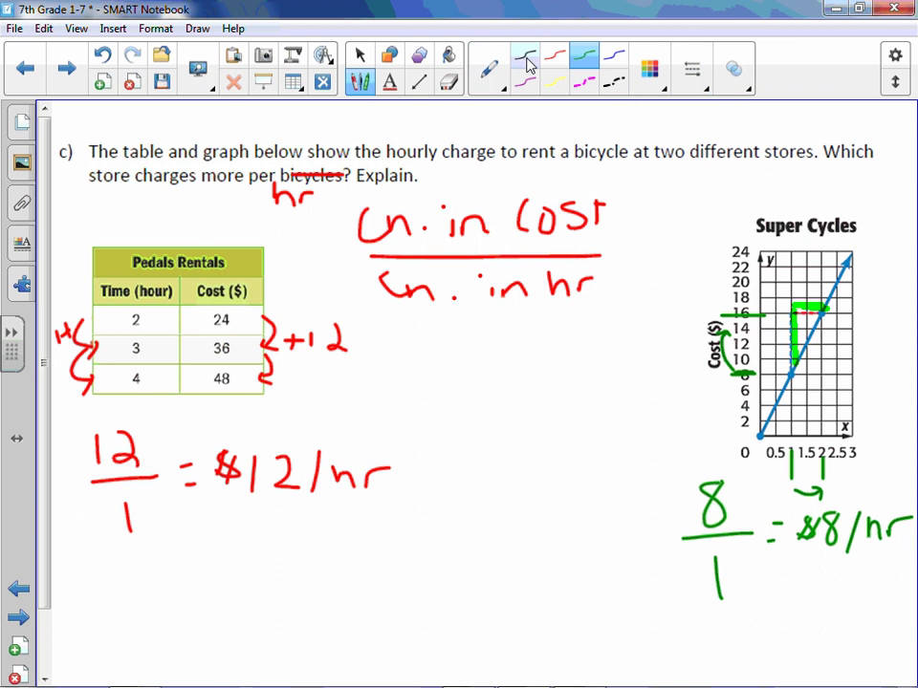
Type 'Pedals Rentals charges more per hour because they charge' in a new text box and extend the page.
left_click(360, 54)
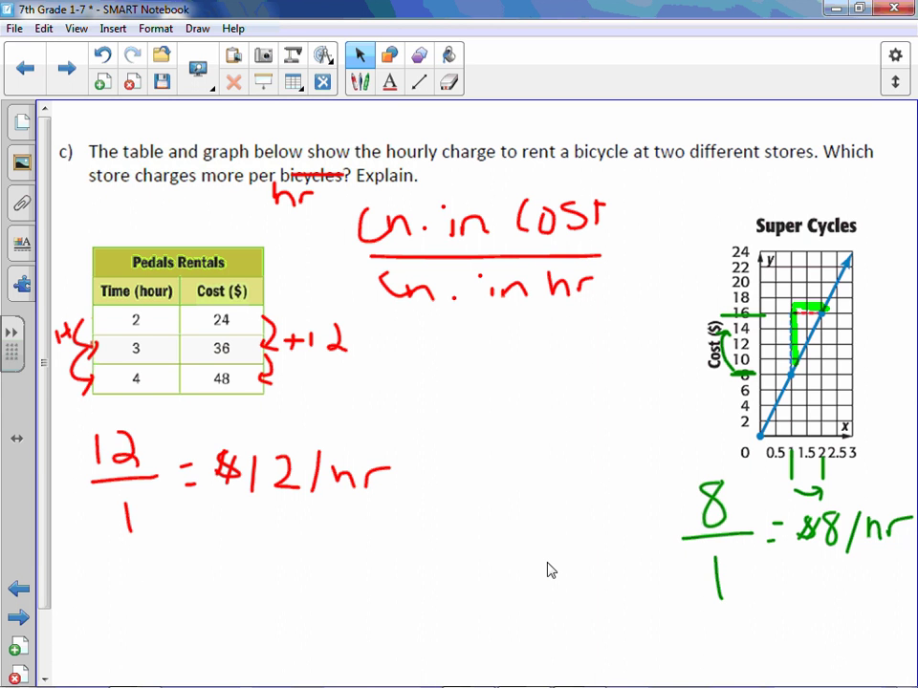
type("Pedals ")
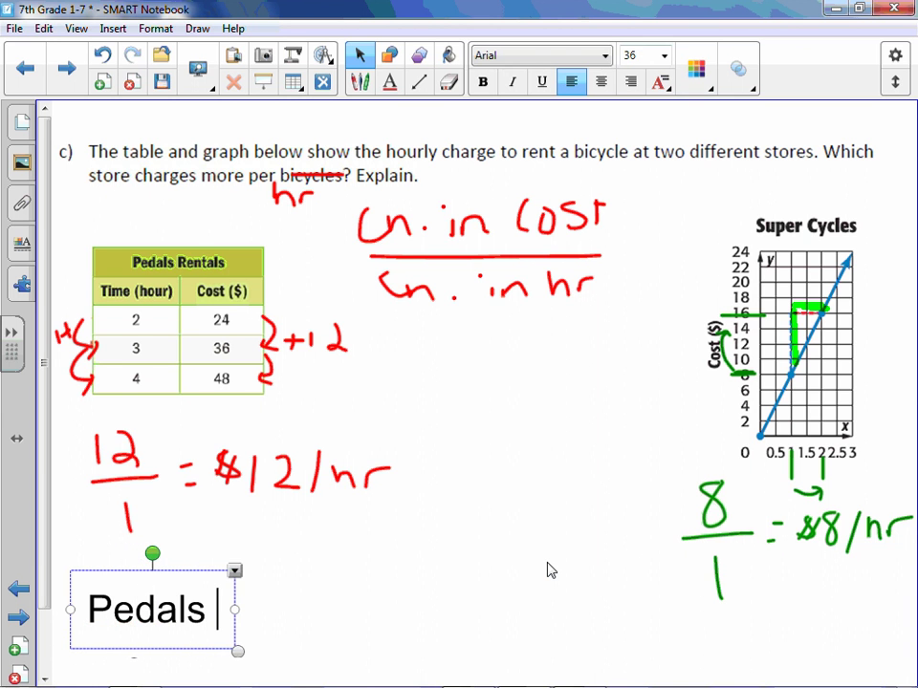
type("Rentals ch")
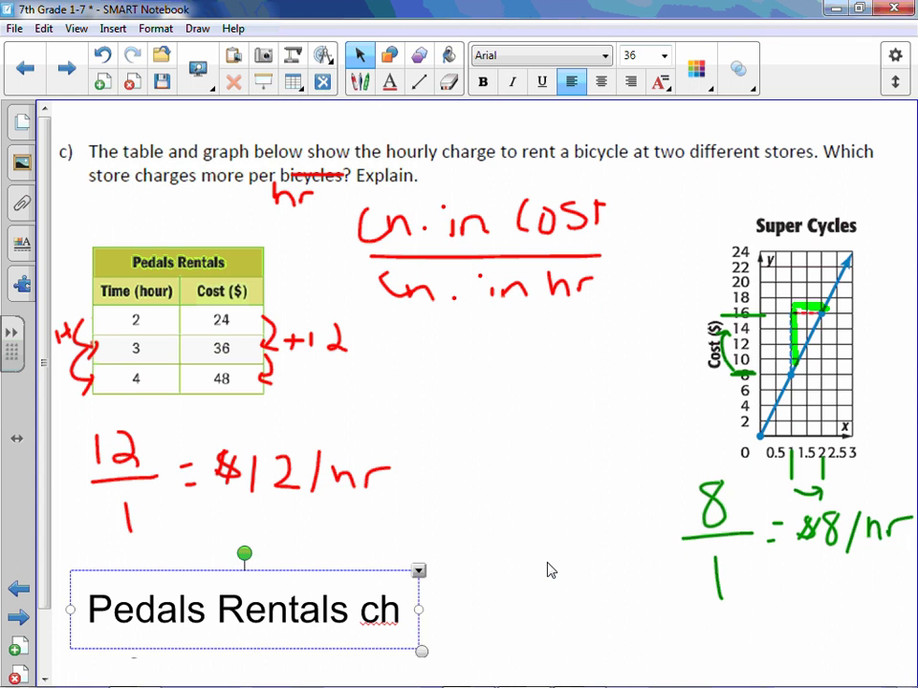
type("arges more ")
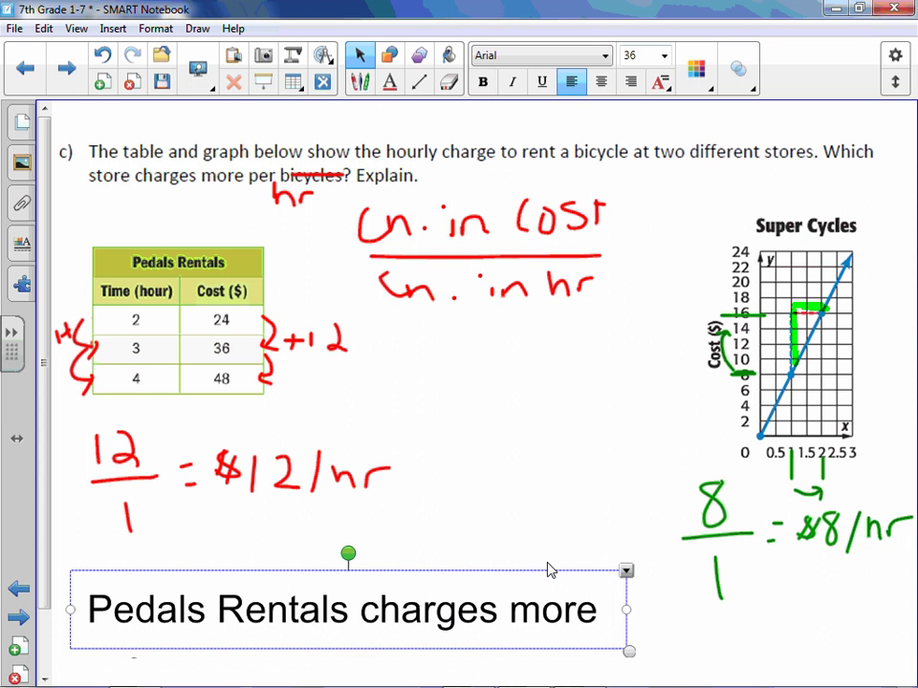
type("per hour b")
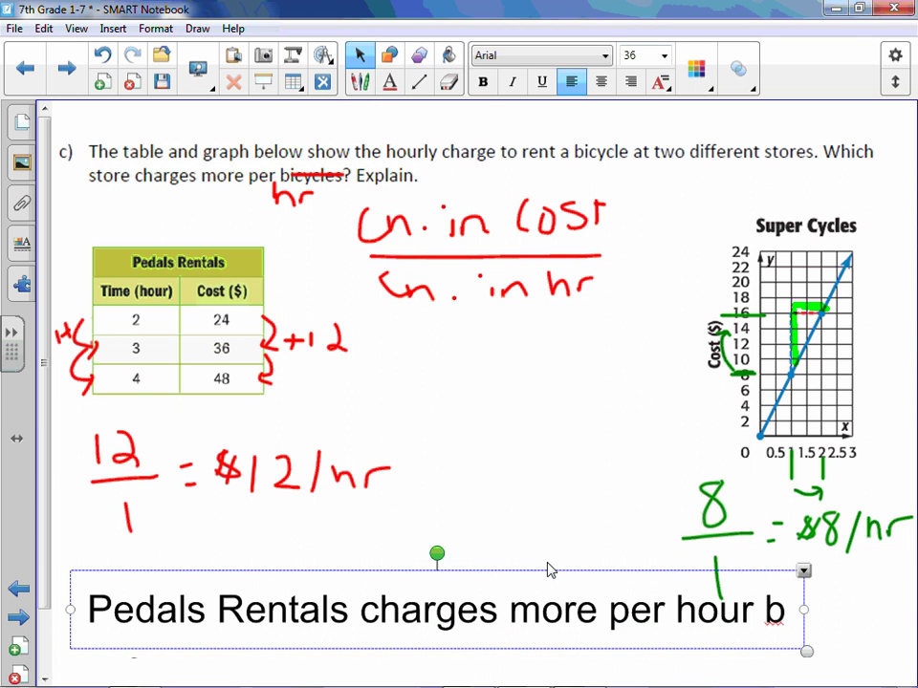
type("ecause they char")
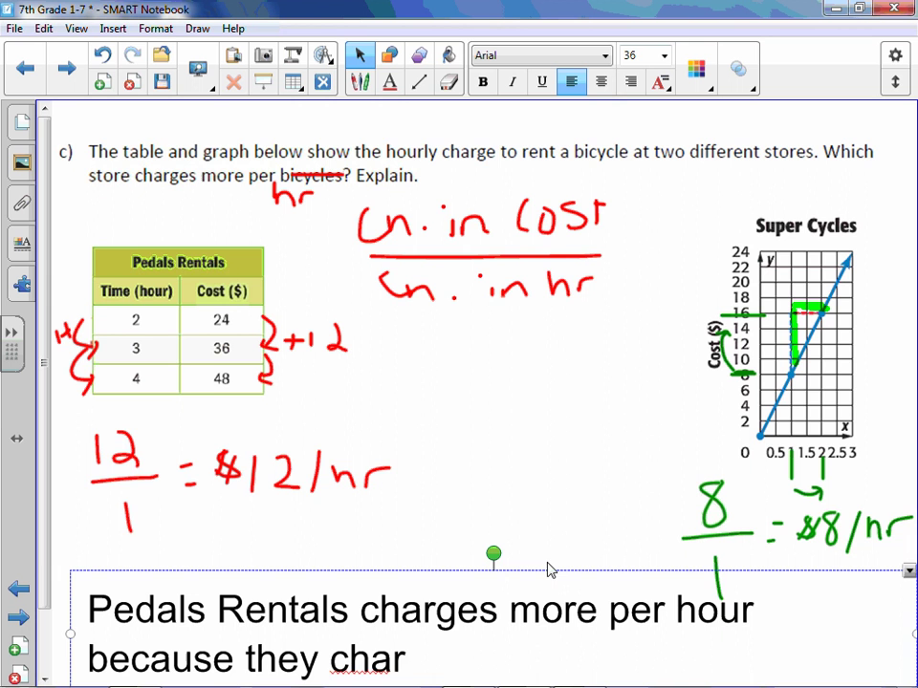
type("ge")
scroll(67, 651, "down", 2)
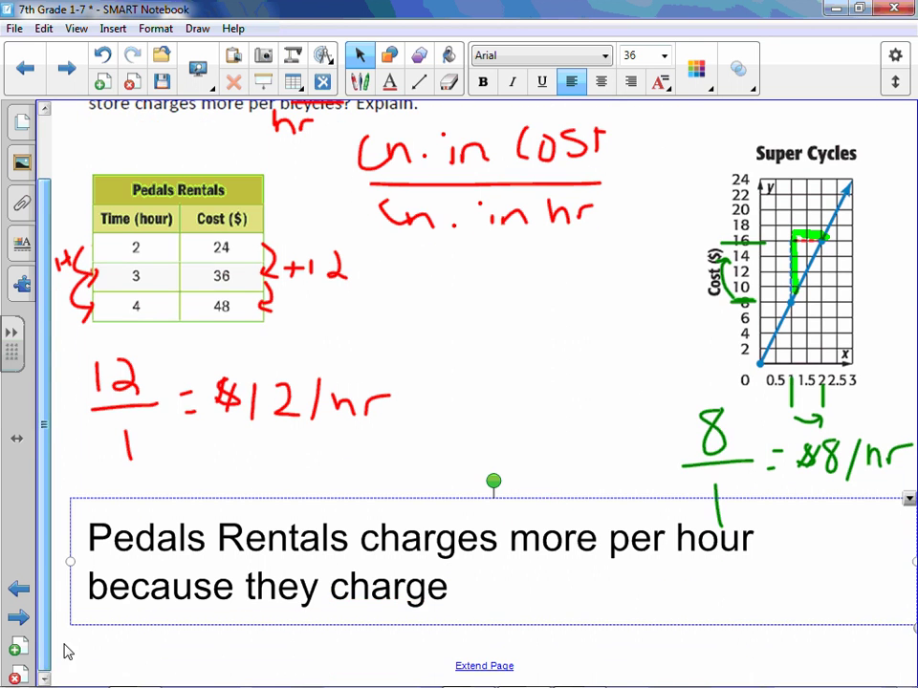
left_click(483, 665)
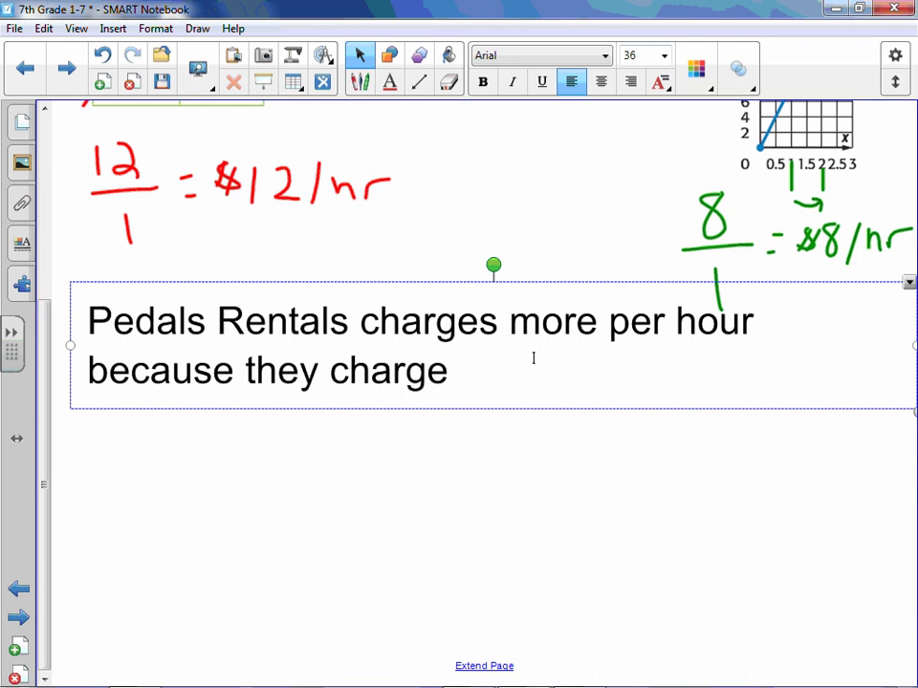
Continue the sentence with '$12 per hour whereas Super Cycles only charges $8 per hour.'.
type("$12 ")
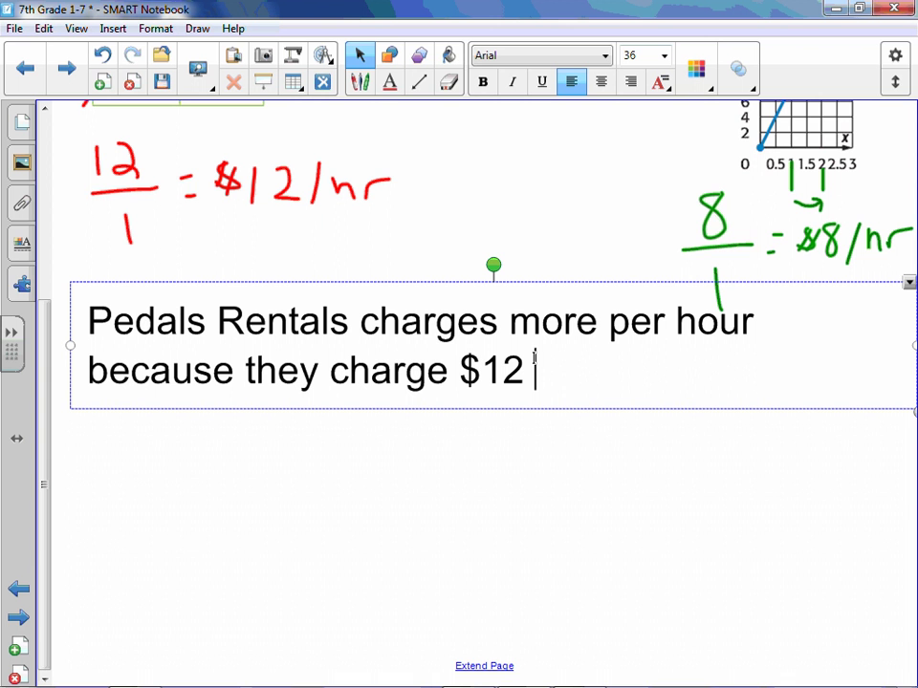
type("per hour whereas")
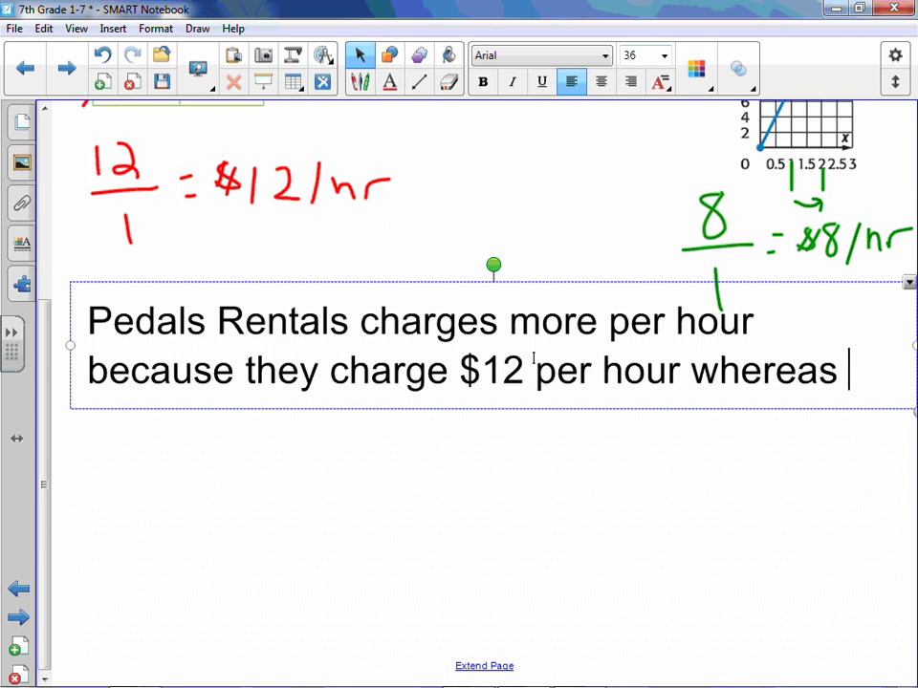
left_click_drag(43, 506, 16, 496)
type("Super Cy")
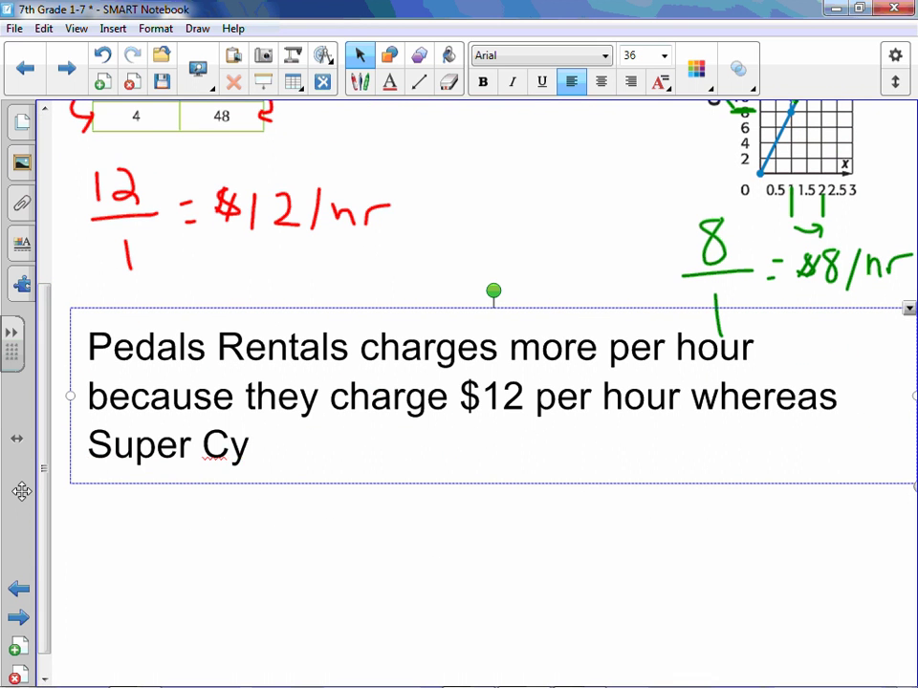
type("lc")
key("BackSpace")
key("BackSpace")
type("cles ")
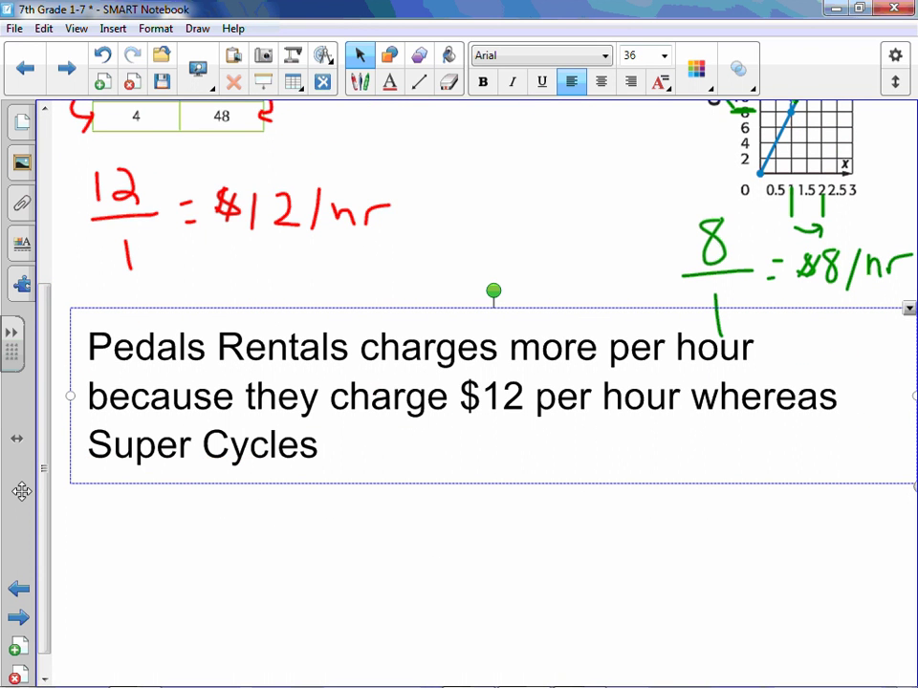
type("only charges ")
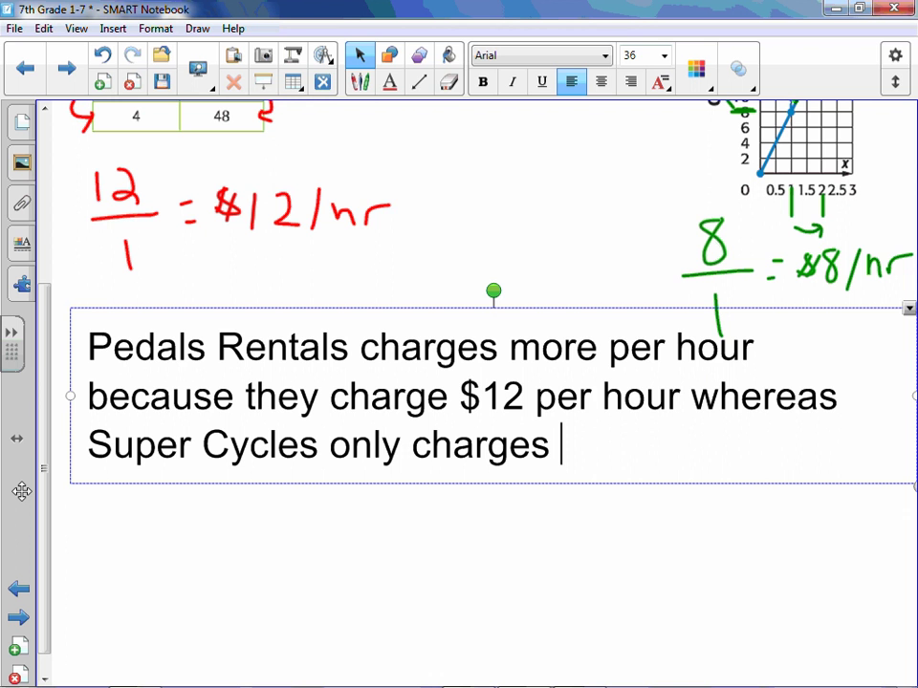
type("$8 pe")
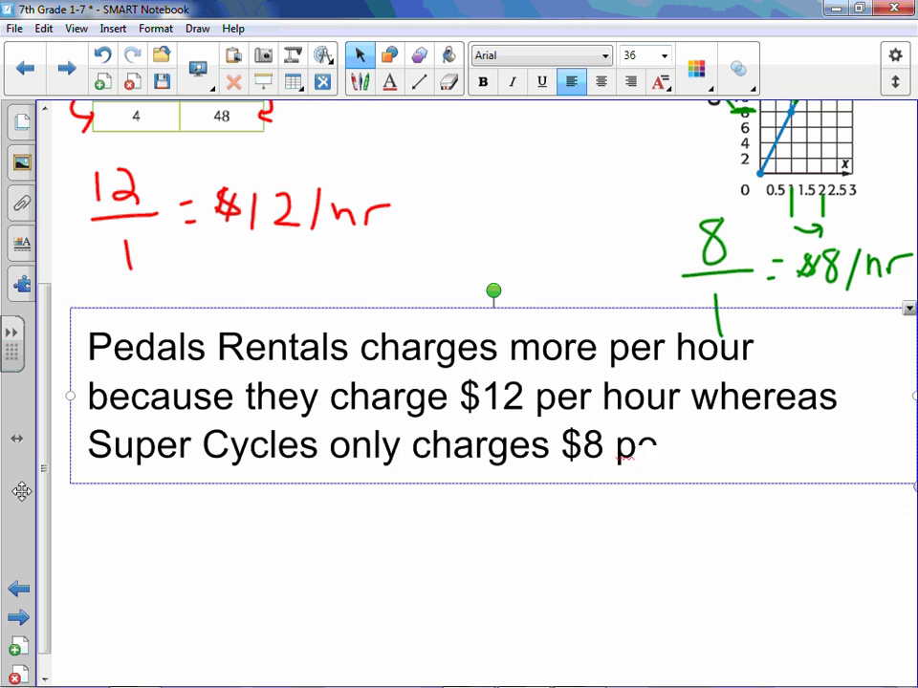
type("r hour.")
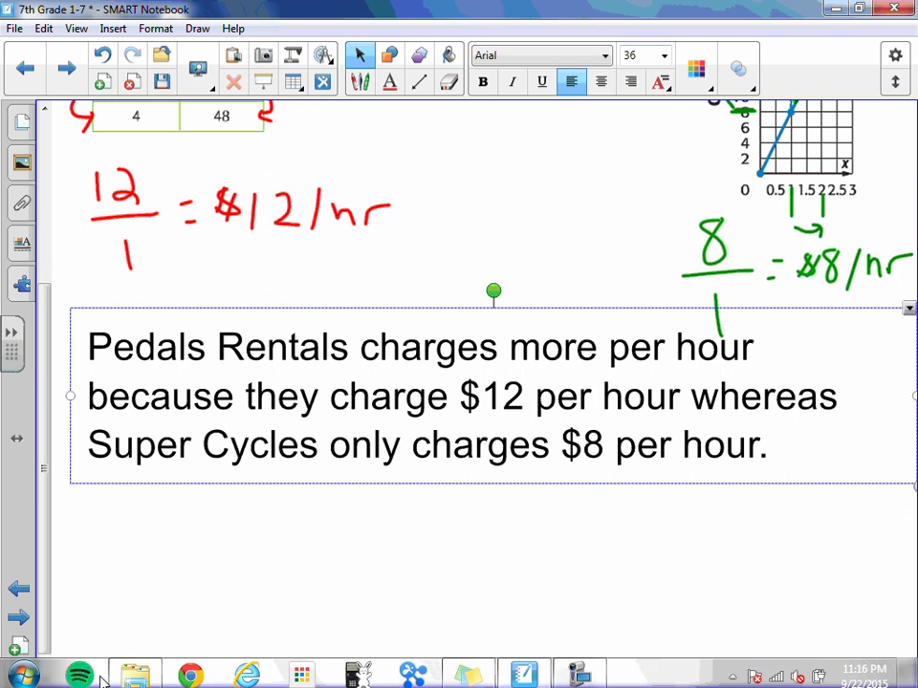
left_click(292, 555)
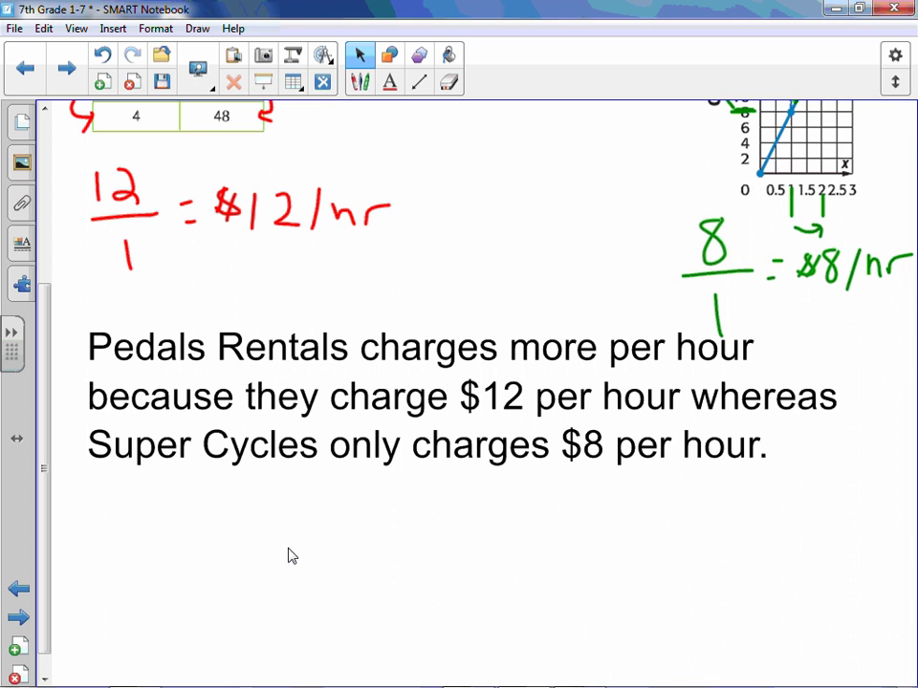